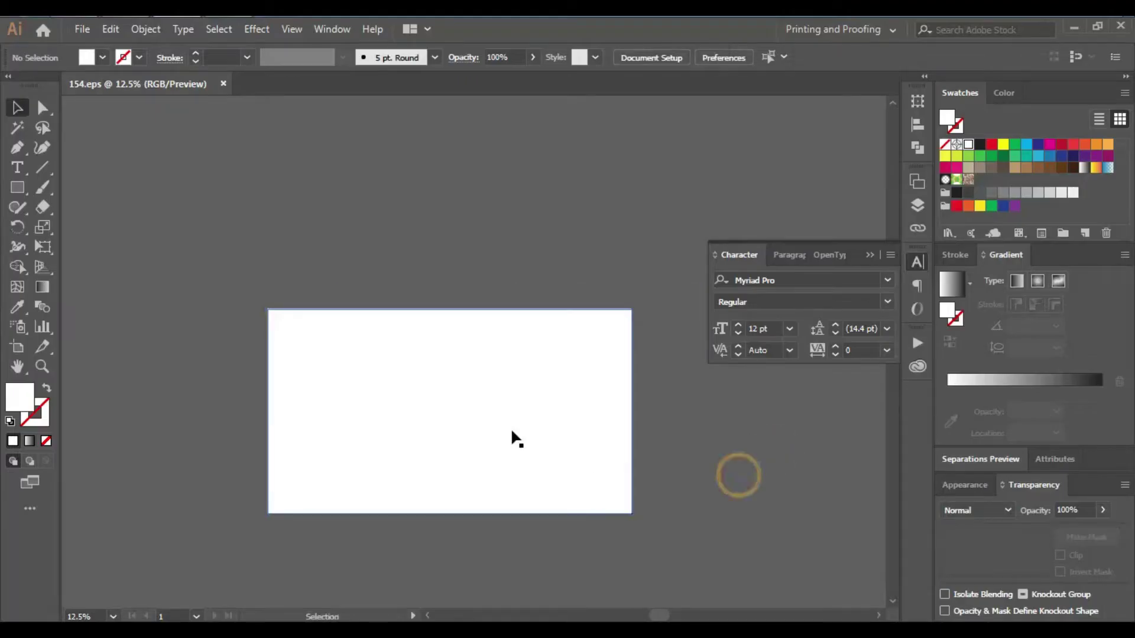
Draw a rounded rectangle in the artboard centre and round its corners further.
click(17, 188)
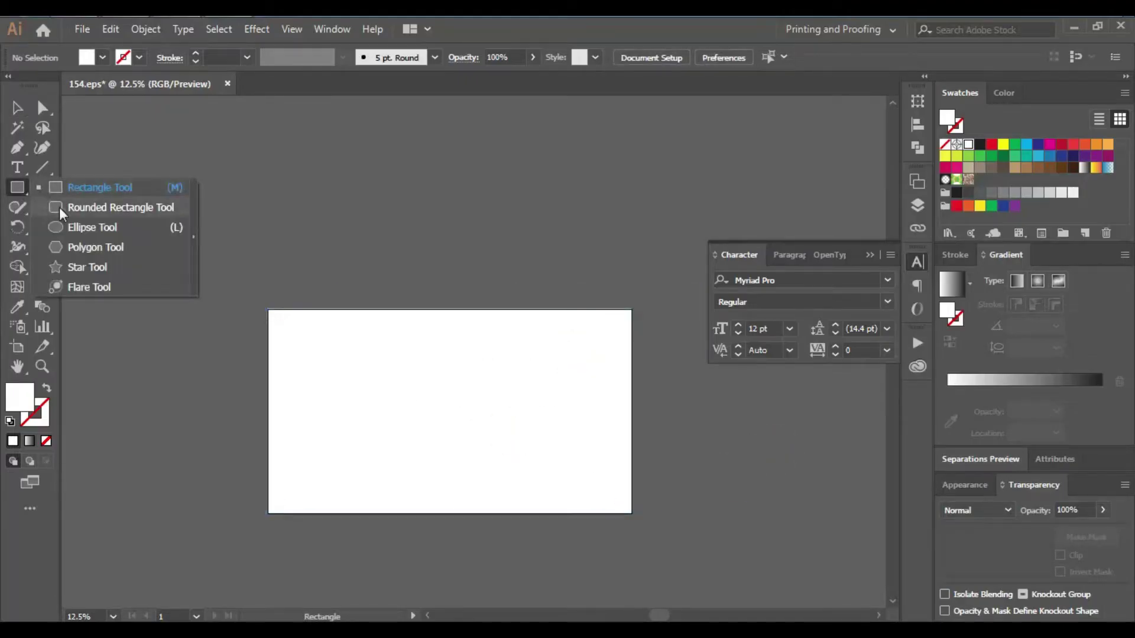
click(99, 188)
drag(360, 378, 555, 450)
key(a)
drag(546, 393, 630, 405)
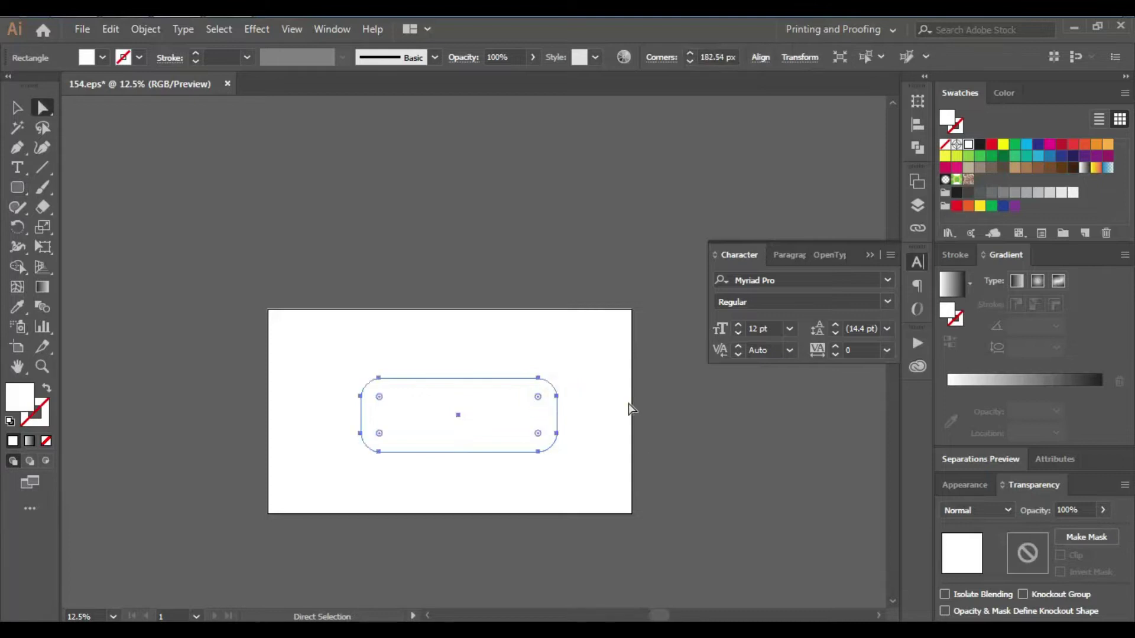
Make the rectangle outline-only with no fill and enlarge it from its centre.
key(v)
click(633, 363)
key(ctrl+a)
click(44, 441)
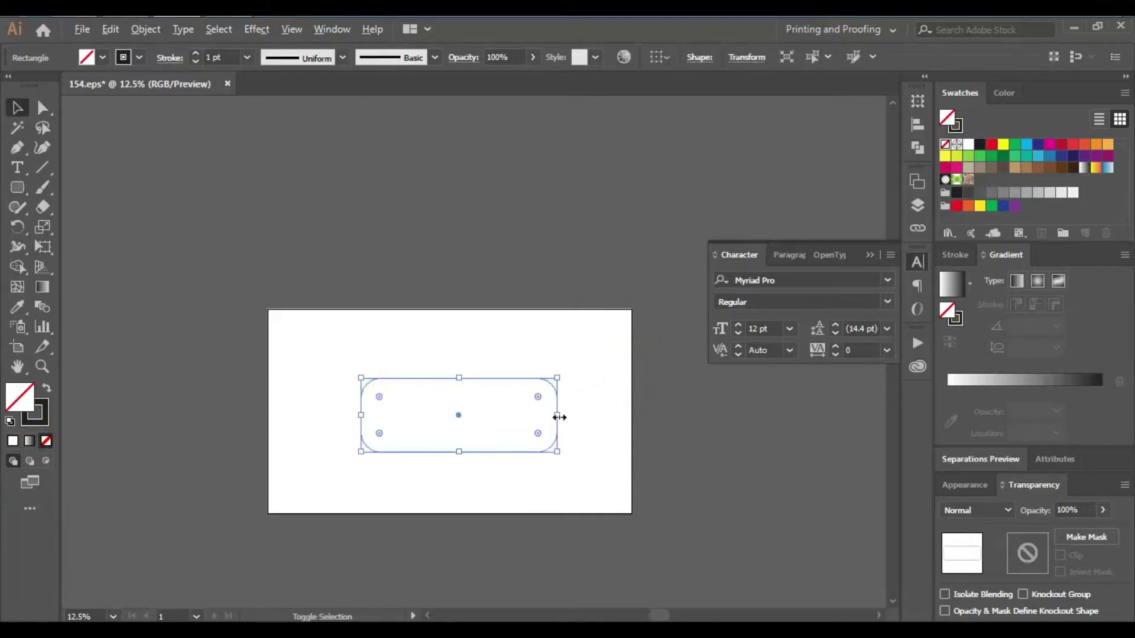
drag(559, 417, 588, 414)
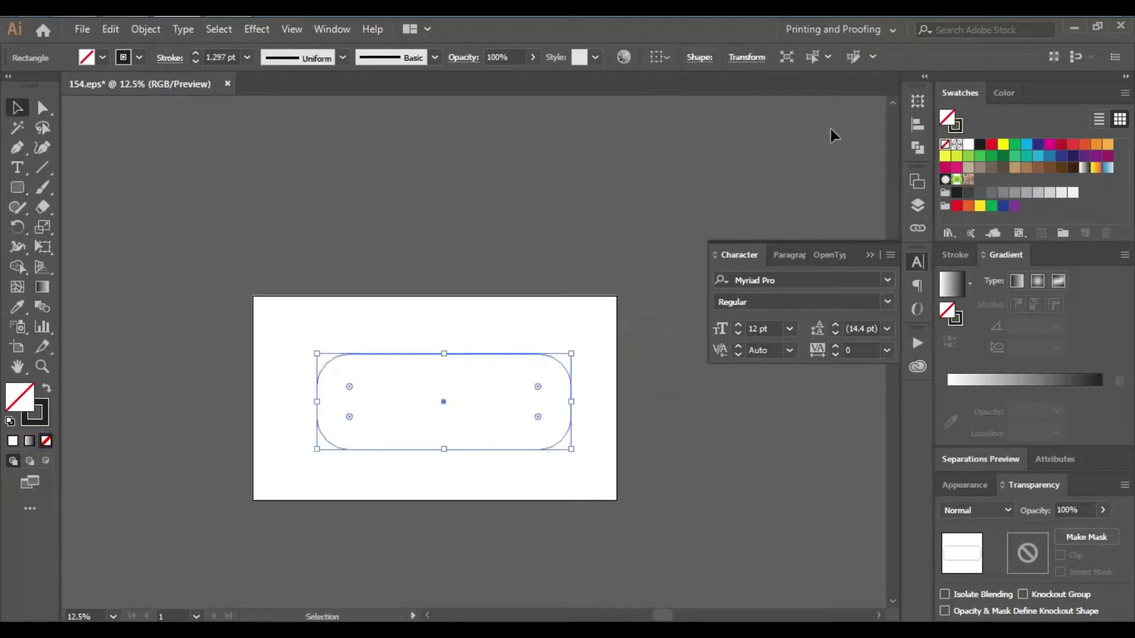
click(917, 124)
Paste the mosque line drawing into the rounded rectangle and shrink it slightly.
click(740, 355)
drag(448, 277, 470, 285)
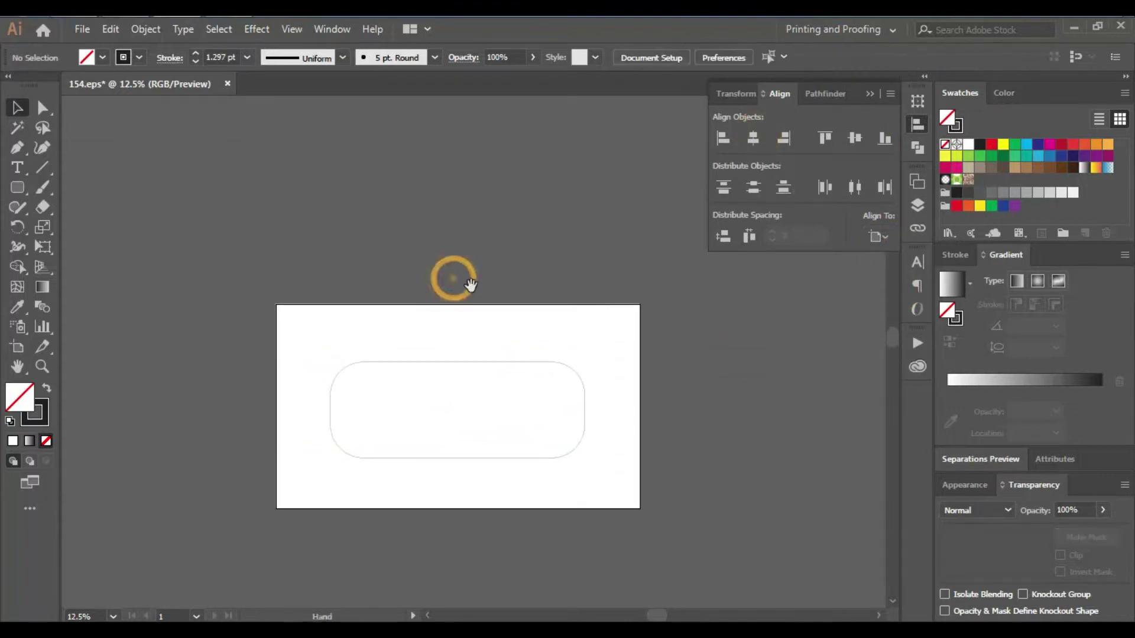
key(ctrl+v)
drag(507, 360, 495, 400)
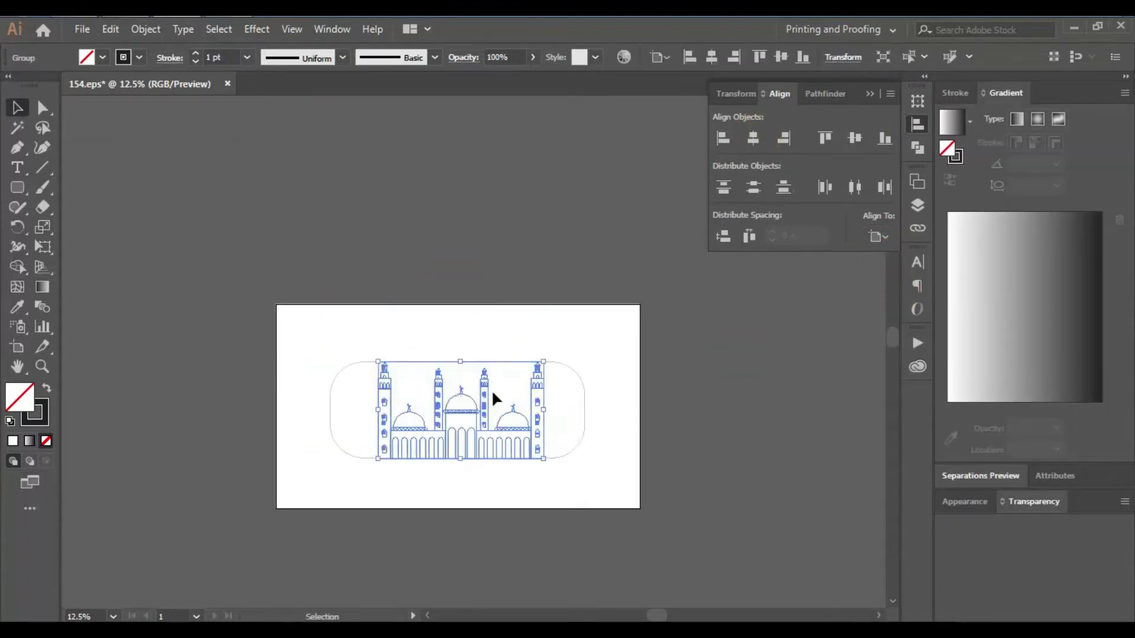
drag(459, 361, 460, 371)
Centre the mosque and frame on each other horizontally and vertically.
click(690, 436)
key(ctrl+a)
click(753, 138)
click(884, 137)
click(696, 491)
Zoom in and draw a small circle above the mosque's right tower.
key(z)
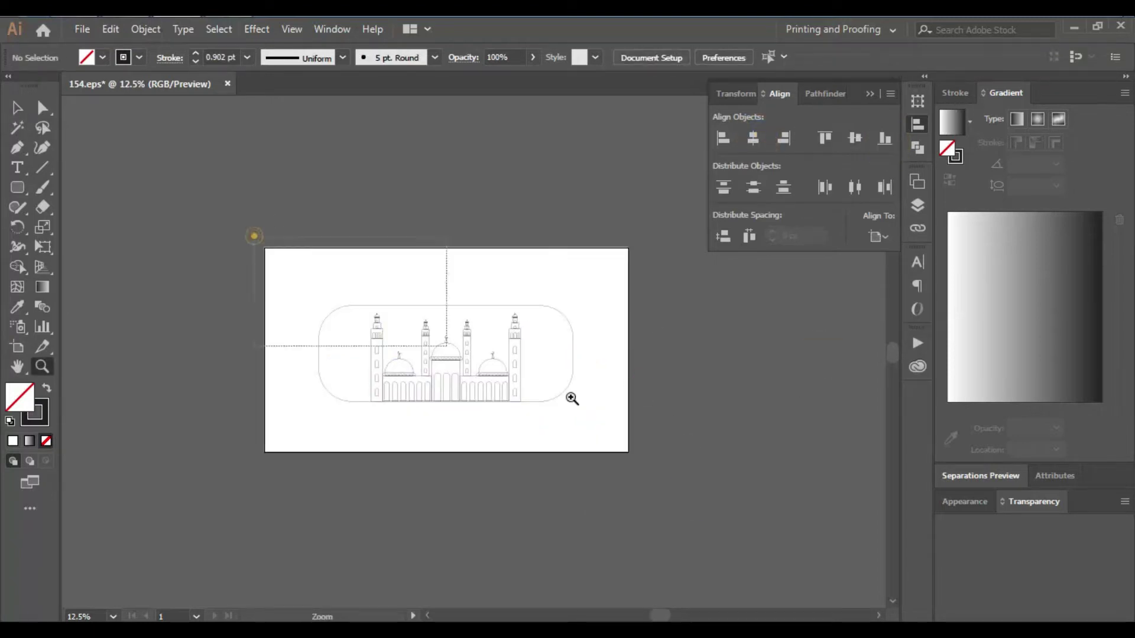
click(571, 399)
key(l)
mouse_move(518, 304)
mouse_down()
mouse_move(539, 321)
mouse_move(512, 333)
mouse_move(540, 349)
mouse_up()
key(v)
Shape the crescent moon at the top right and add a 10 px offset outline to the frame.
click(670, 361)
click(671, 364)
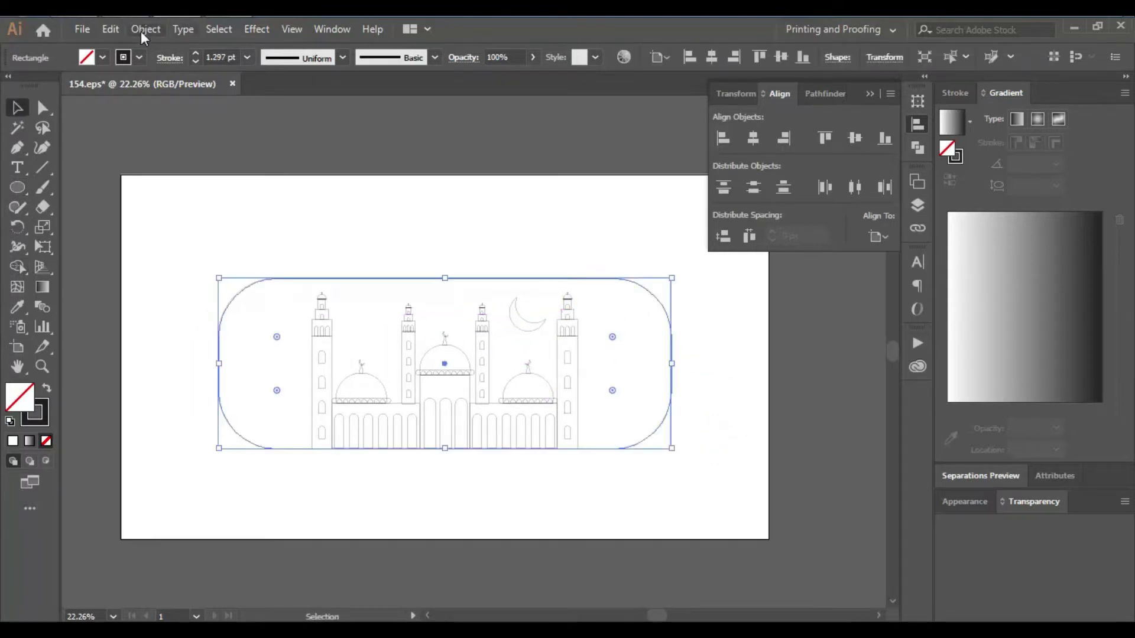
click(145, 29)
click(203, 423)
click(451, 275)
click(692, 316)
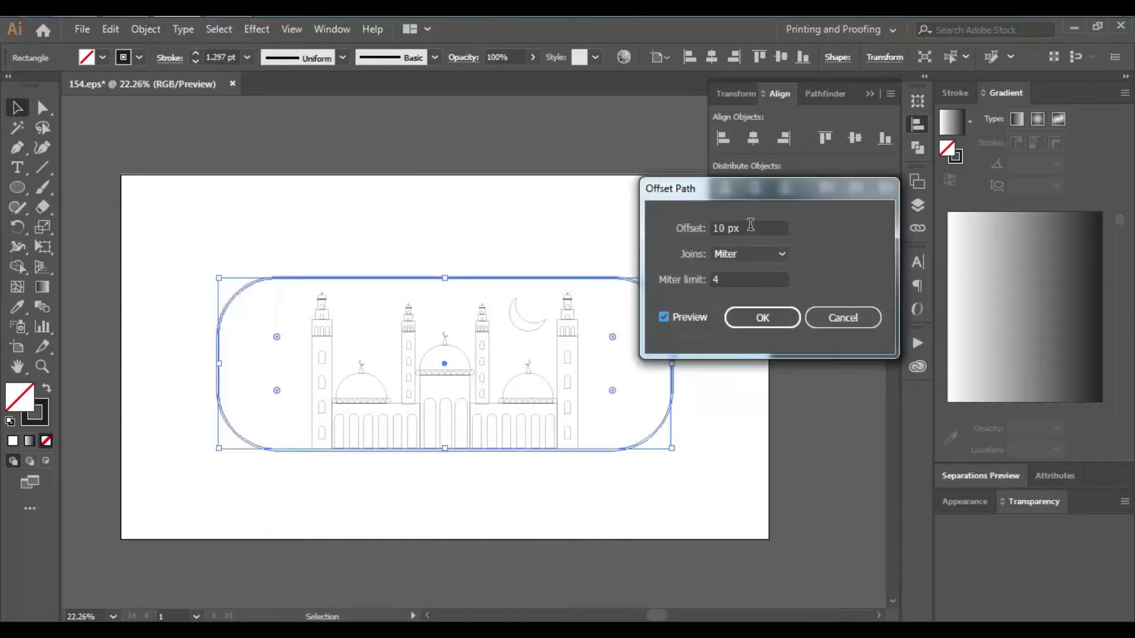
click(762, 319)
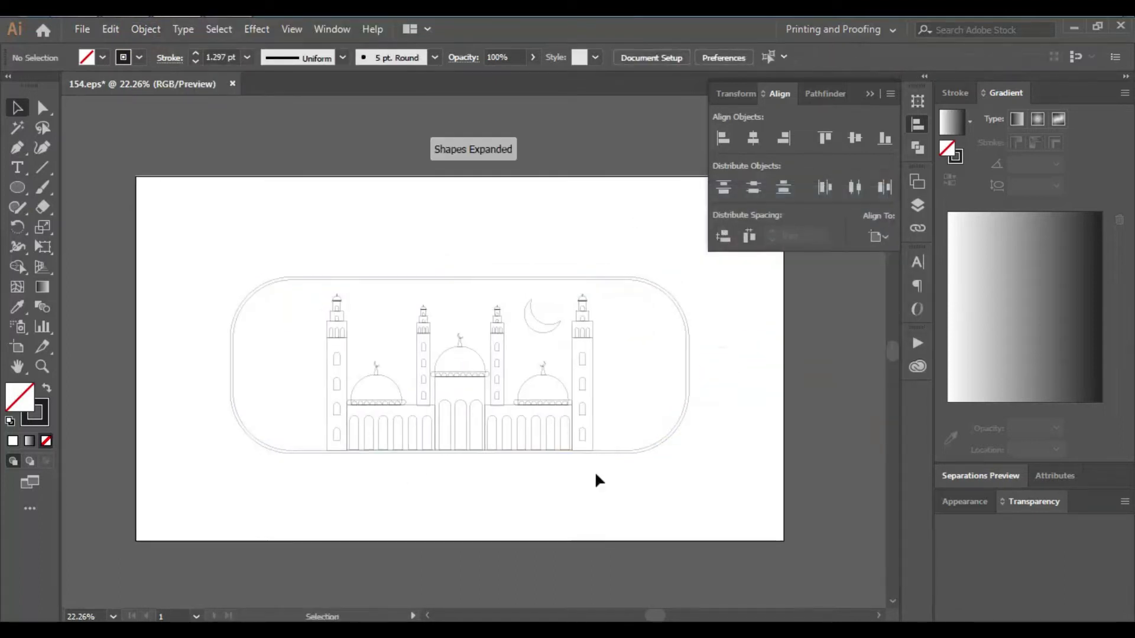
Draw a small star and Alt-drag seven copies scattered around the sky.
drag(17, 187, 77, 264)
mouse_move(269, 322)
mouse_down()
mouse_move(388, 322)
mouse_move(271, 324)
mouse_move(355, 308)
mouse_up()
key(v)
mouse_move(467, 311)
mouse_down()
mouse_move(627, 383)
mouse_move(627, 320)
mouse_up()
drag(451, 309, 270, 411)
drag(378, 325, 252, 347)
mouse_move(452, 308)
mouse_down()
mouse_move(615, 425)
mouse_move(605, 349)
mouse_move(658, 363)
mouse_up()
drag(627, 319, 532, 294)
drag(605, 350, 399, 294)
mouse_move(626, 384)
mouse_down()
mouse_move(366, 351)
mouse_move(292, 391)
mouse_up()
click(691, 412)
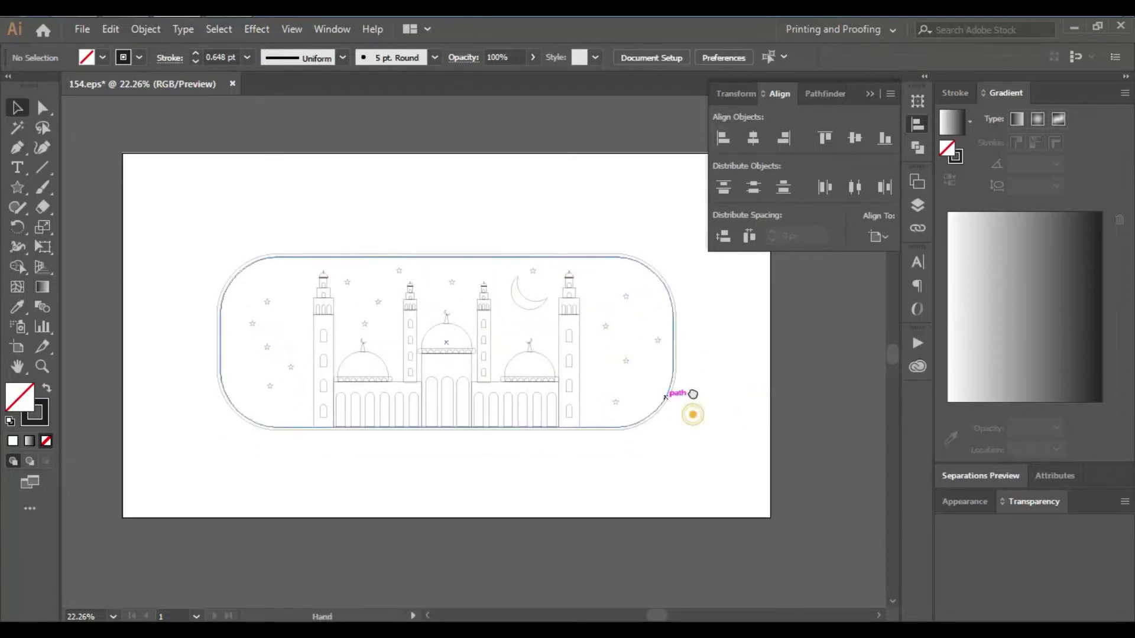
mouse_move(434, 271)
mouse_down()
mouse_move(441, 239)
mouse_move(443, 351)
mouse_up()
Copy the mosque's central dome from inside its group.
double_click(467, 461)
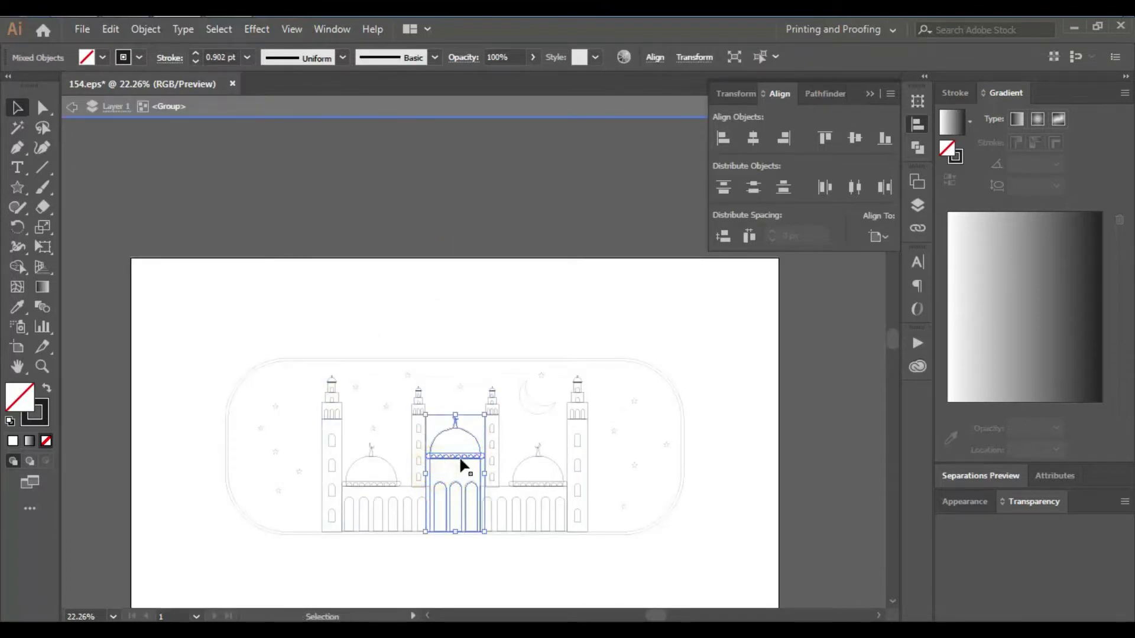
click(110, 29)
click(148, 109)
double_click(367, 245)
drag(333, 61, 254, 183)
Paste the dome copy, group it, and move it above the frame's left end.
click(111, 29)
click(148, 129)
right_click(449, 337)
click(519, 481)
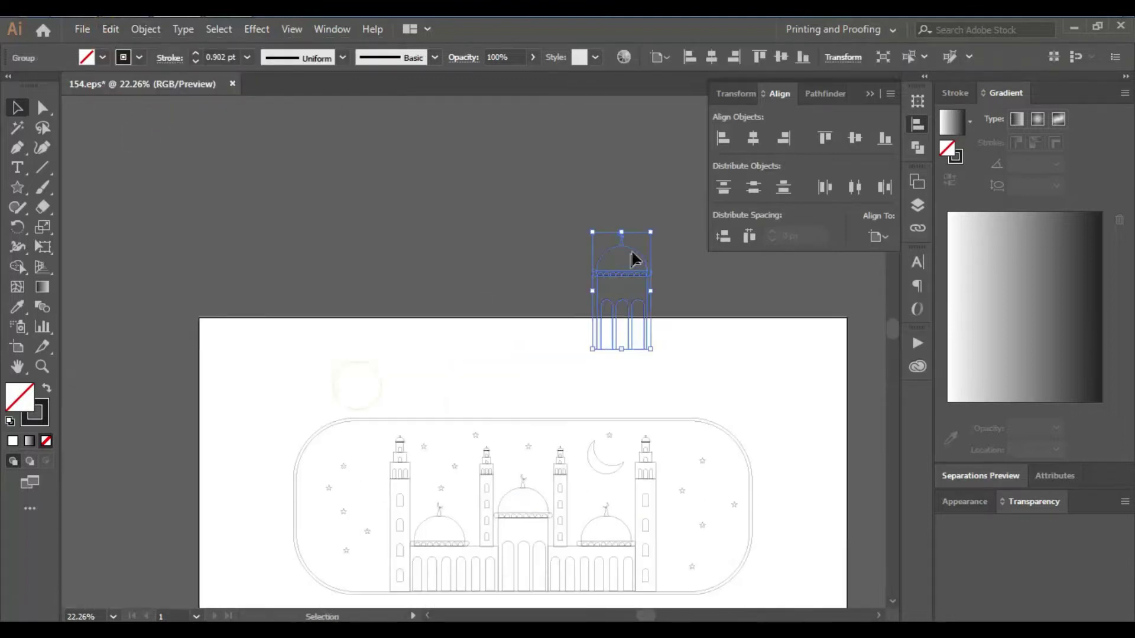
mouse_move(624, 297)
mouse_down()
mouse_move(390, 370)
mouse_move(375, 385)
mouse_up()
key(z)
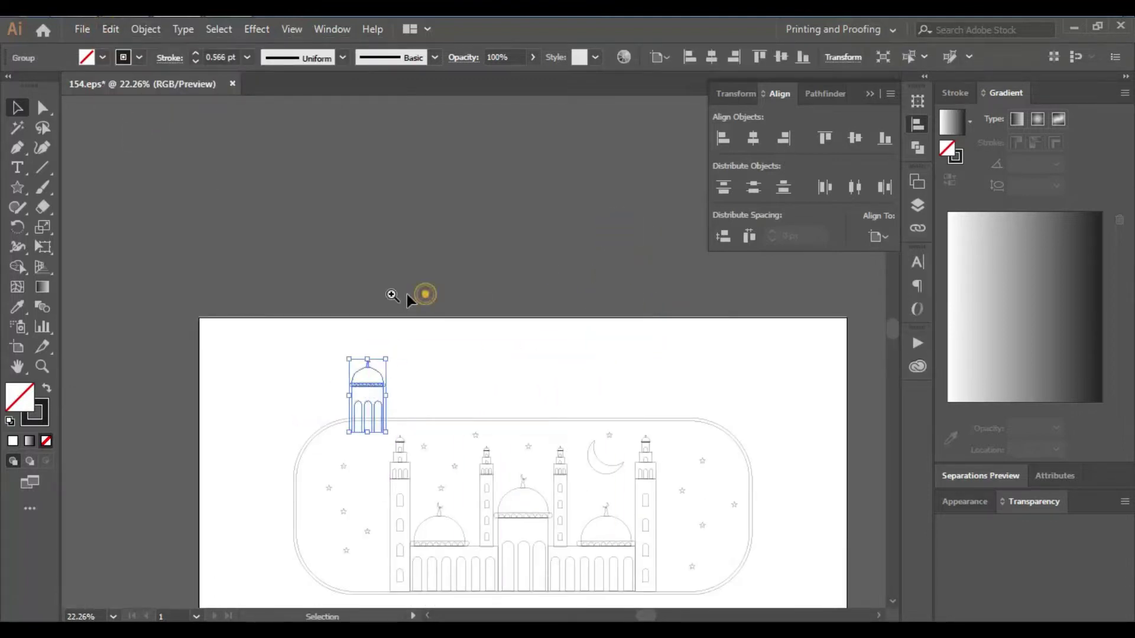
drag(426, 291, 487, 400)
Draw a thick vertical hanging line from the artboard top down to the dome.
click(42, 168)
mouse_move(435, 250)
mouse_down()
mouse_move(426, 378)
mouse_move(435, 378)
mouse_up()
key(v)
click(35, 412)
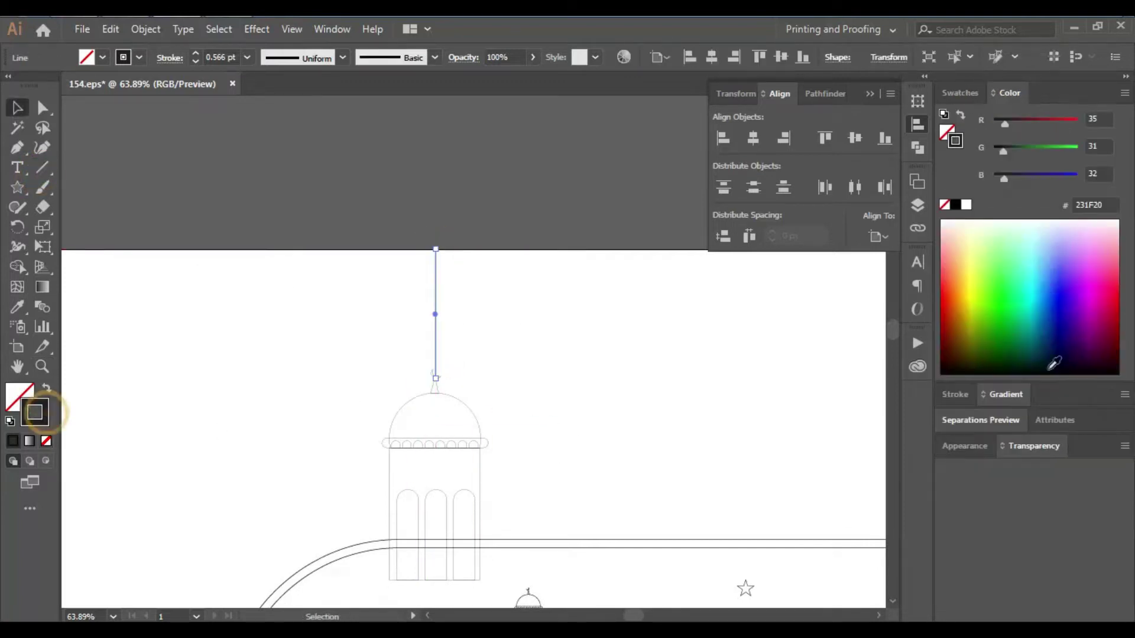
click(955, 395)
click(996, 415)
Expand the hanging line into a shape and ungroup the dome pieces.
click(146, 29)
click(231, 226)
click(512, 387)
click(337, 395)
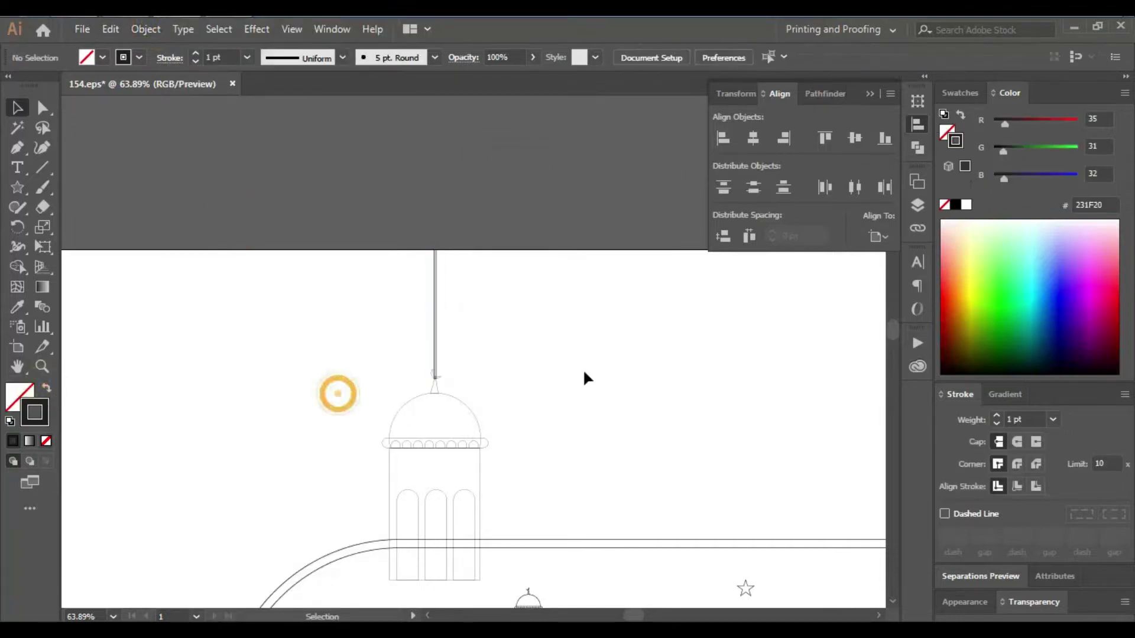
right_click(451, 426)
click(496, 292)
click(534, 413)
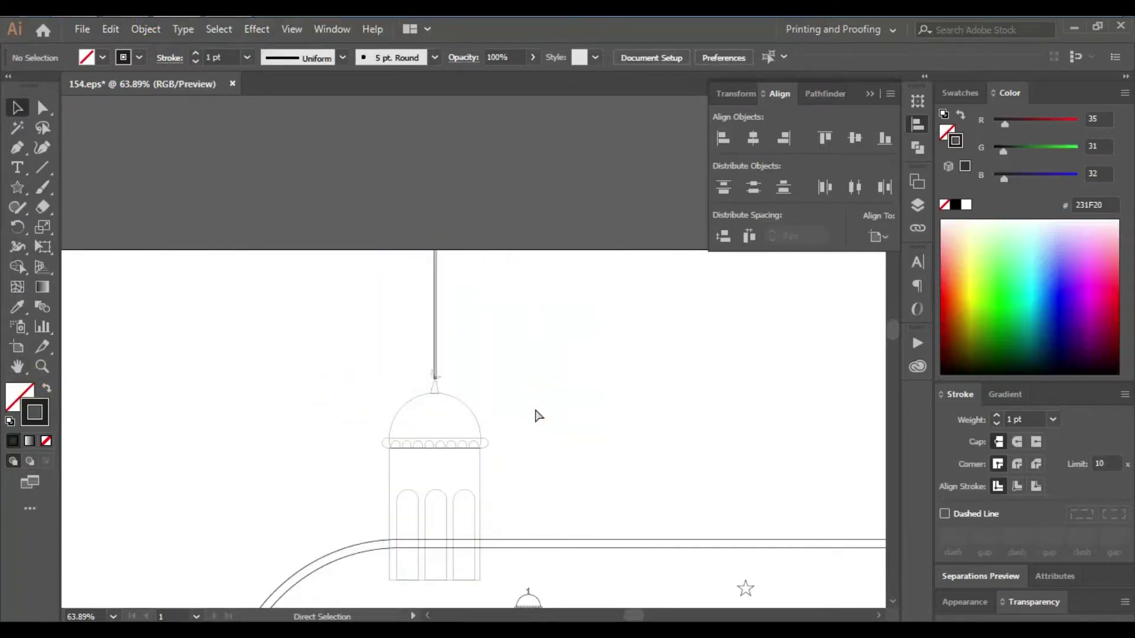
key(ctrl+minus)
key(ctrl+minus)
key(ctrl+minus)
Copy the lantern to the frame's right end, plus an inner copy tilted sideways.
drag(538, 416, 454, 427)
drag(393, 400, 615, 433)
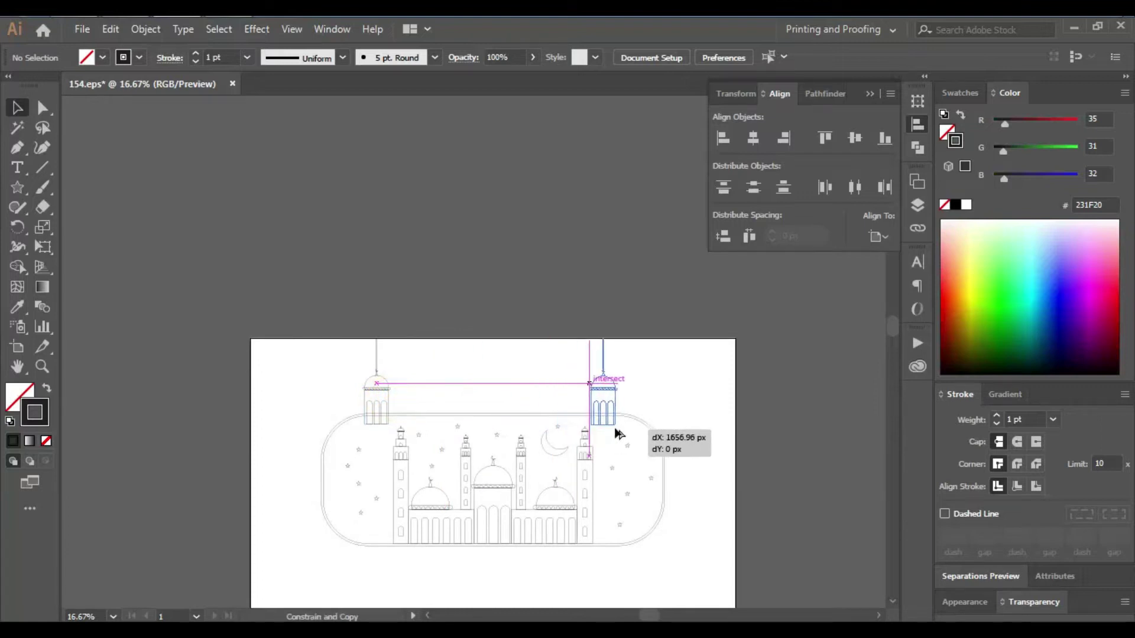
drag(777, 495, 732, 430)
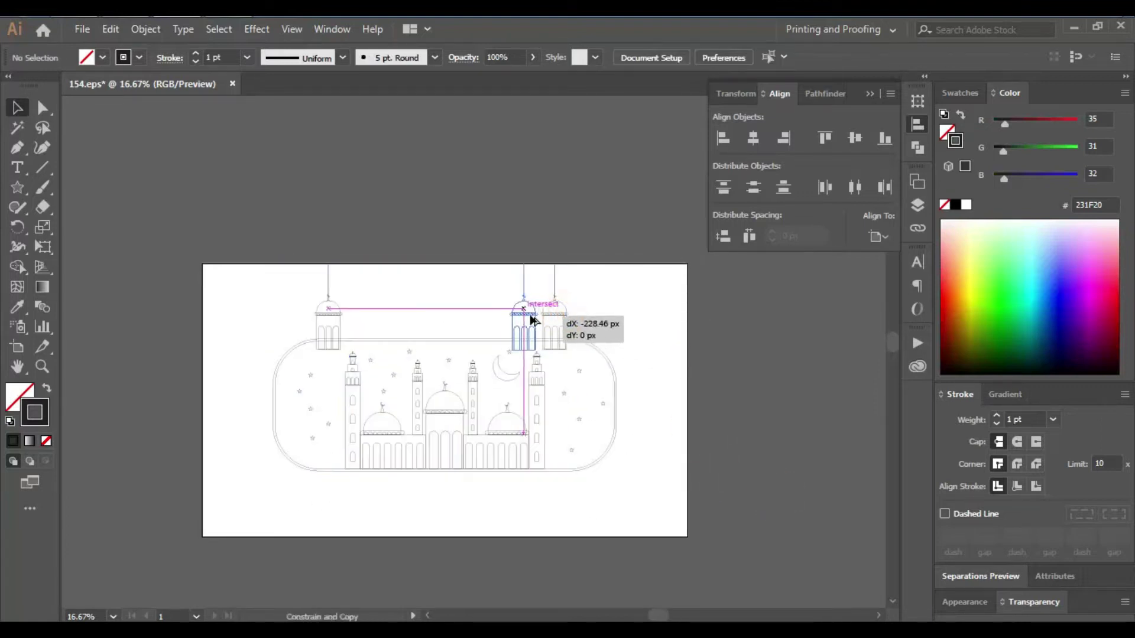
drag(554, 323, 523, 319)
drag(464, 237, 652, 395)
key(v)
mouse_move(354, 203)
mouse_down()
mouse_move(383, 256)
mouse_move(384, 241)
mouse_up()
key(Tab)
Copy the tilted lantern to the left side and mirror it to tilt the other way.
key(ctrl+minus)
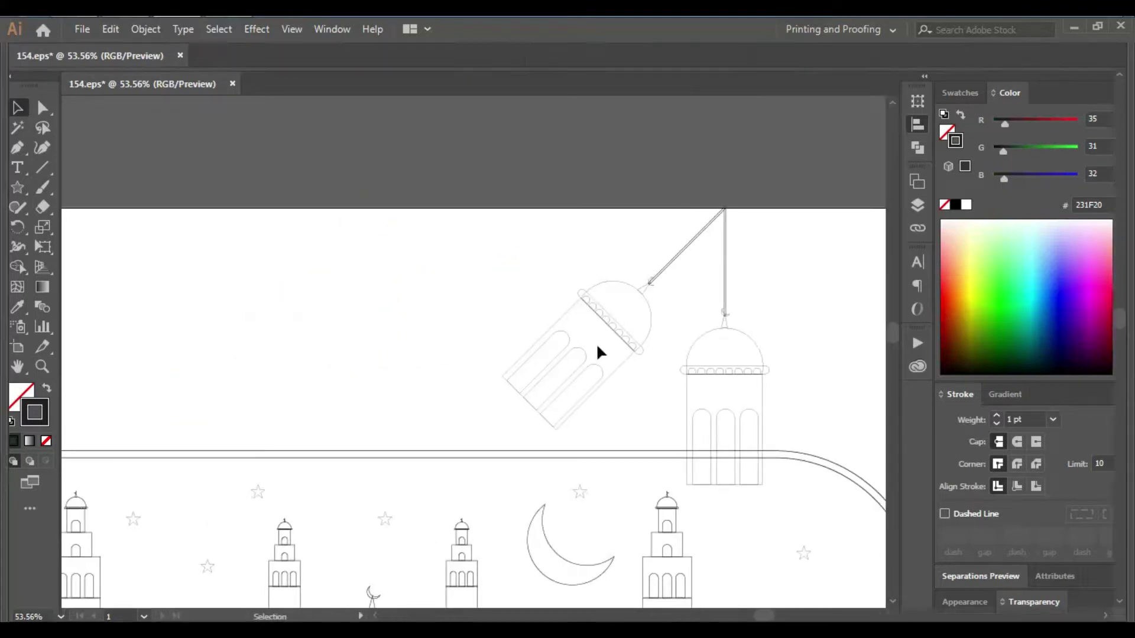
key(ctrl+minus)
drag(654, 324, 413, 348)
key(o)
key(Return)
key(Return)
drag(396, 288, 373, 287)
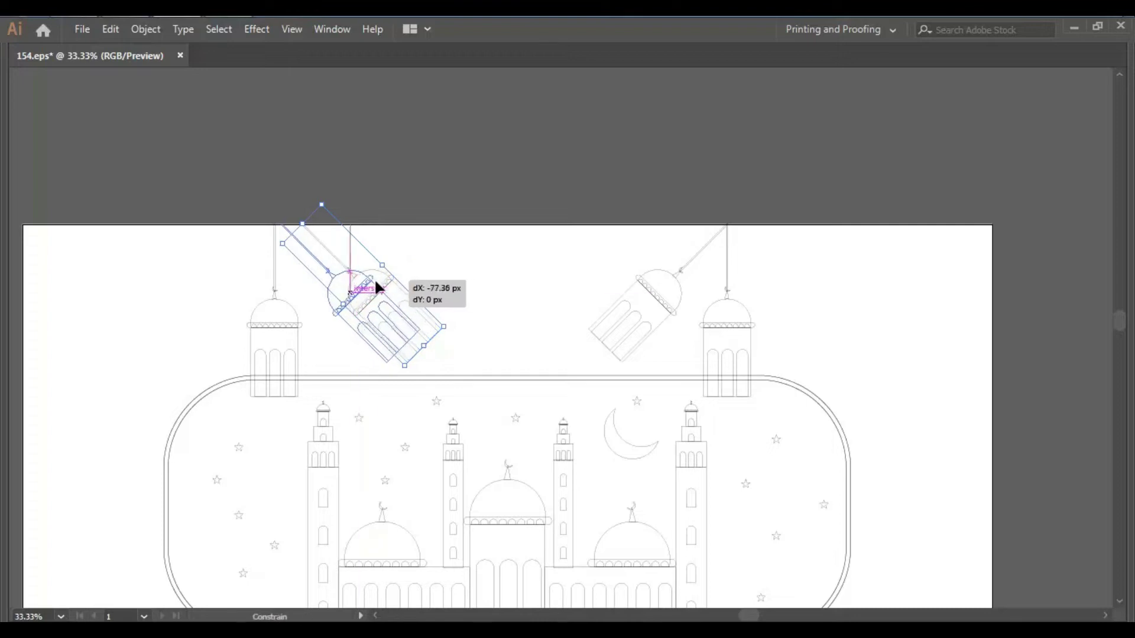
click(419, 195)
Scale the whole design down to about 91% and bring the praying-woman photo toward the artboard.
key(ctrl+minus)
scroll(561, 342, down, 2)
mouse_move(560, 342)
mouse_down()
mouse_move(395, 347)
mouse_move(680, 477)
mouse_move(753, 476)
mouse_up()
key(ctrl+a)
drag(501, 434, 539, 474)
drag(762, 339, 773, 359)
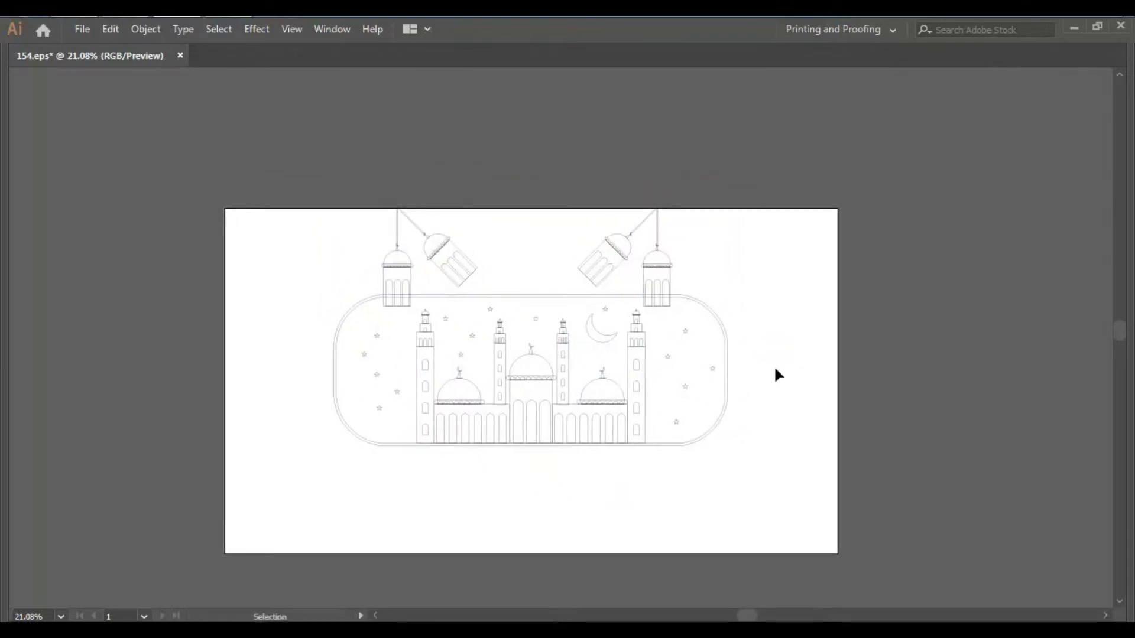
mouse_move(553, 367)
mouse_down()
mouse_move(527, 387)
mouse_move(397, 379)
mouse_move(425, 514)
mouse_move(427, 483)
mouse_up()
Place the photo below the artboard and set the Pen tool to default colours with no fill.
scroll(398, 372, down, 3)
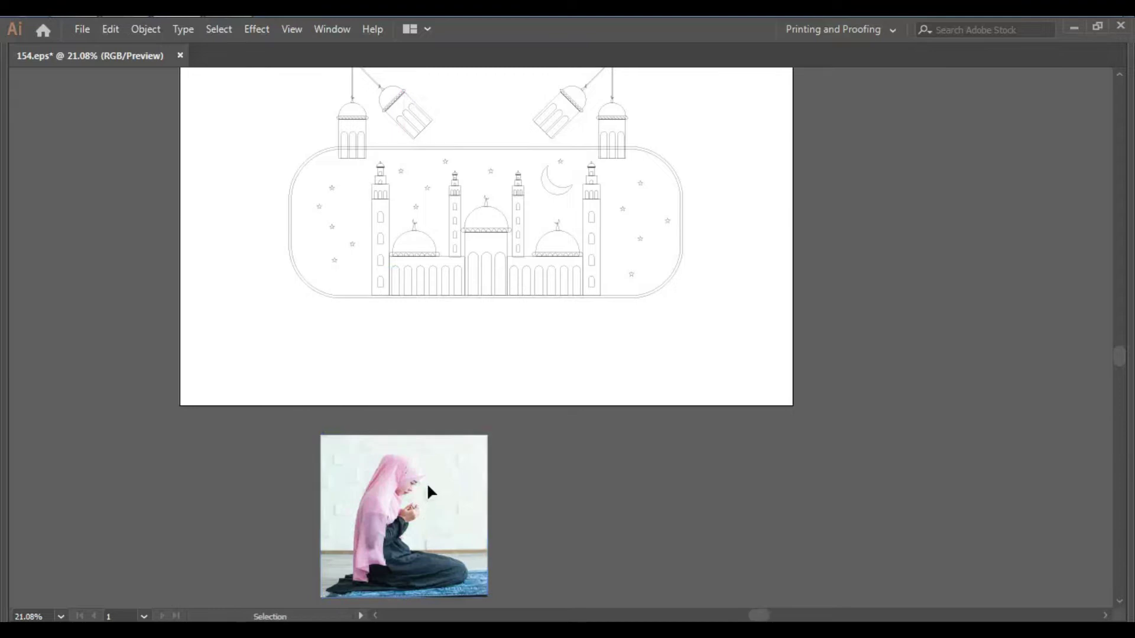
ctrl+click(427, 483)
drag(370, 233, 689, 425)
key(Tab)
key(p)
key(d)
click(47, 442)
key(Tab)
key(ctrl+minus)
key(ctrl+minus)
key(ctrl+minus)
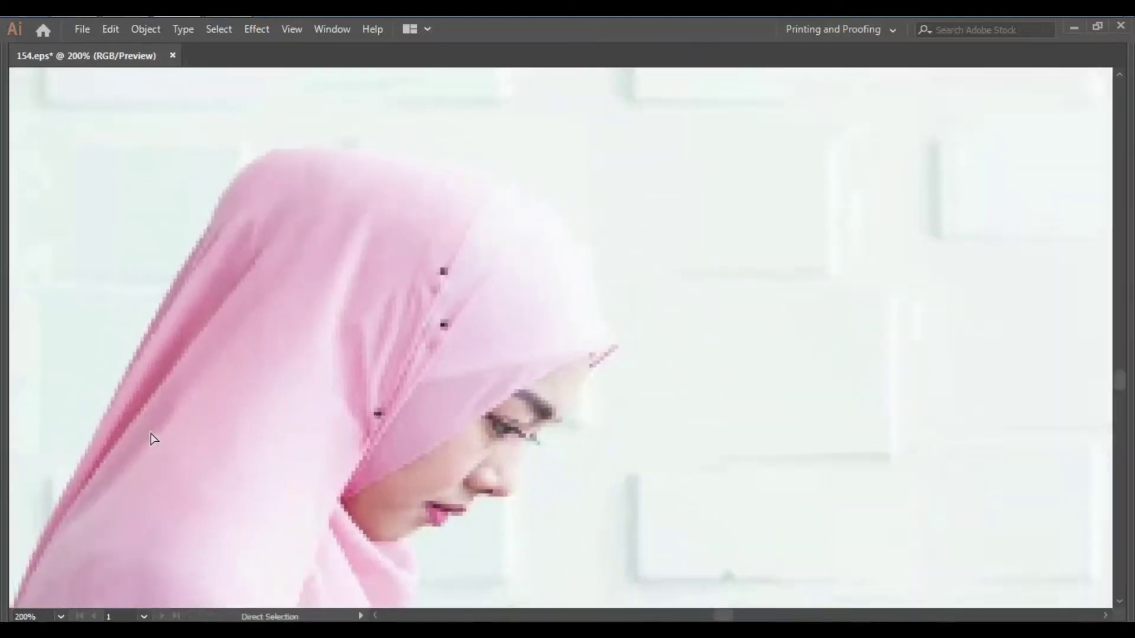
key(ctrl+minus)
Trace the hijab's outer outline from its top down to the hem.
click(572, 346)
drag(530, 281, 474, 270)
click(444, 303)
click(432, 333)
drag(315, 502, 407, 349)
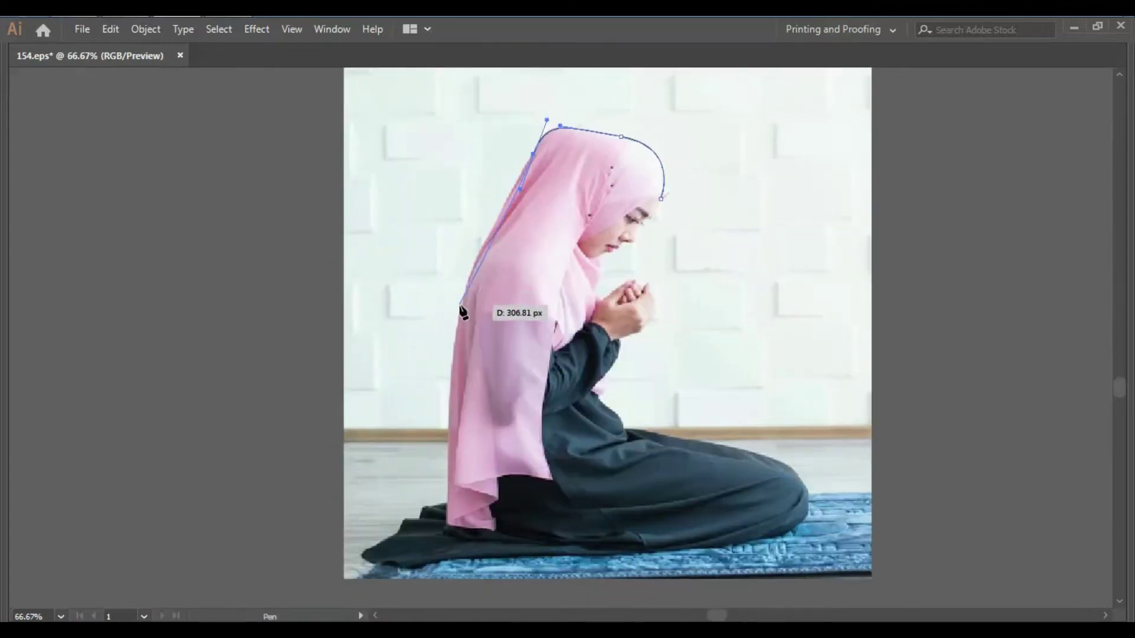
click(447, 523)
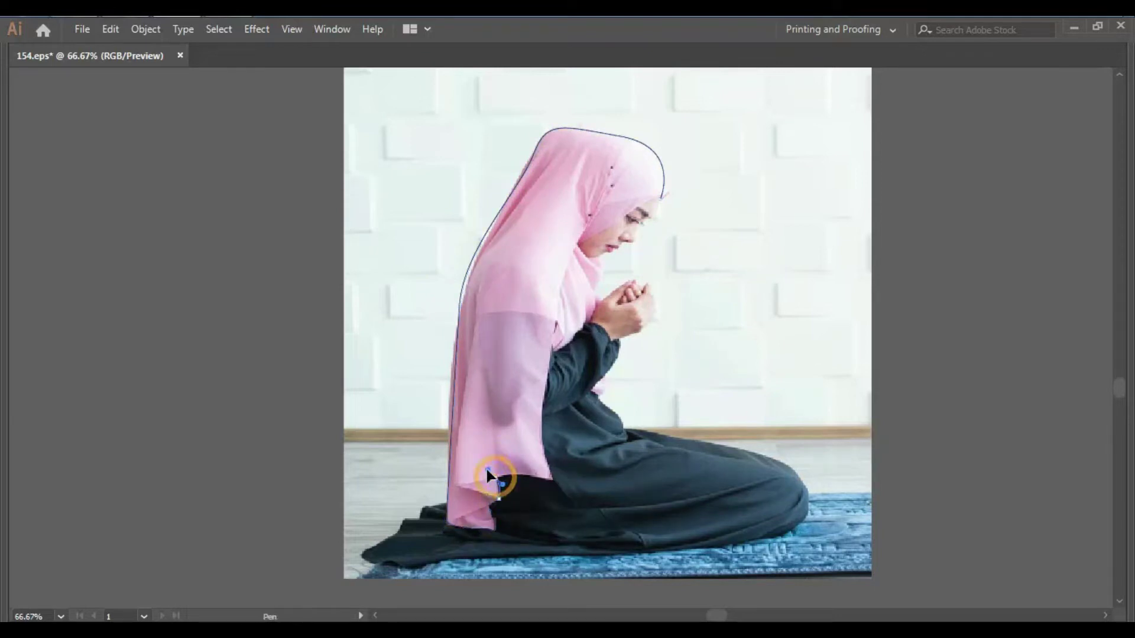
drag(553, 462, 519, 511)
drag(520, 528, 528, 534)
Curve the inner edge back toward the face, close the path, and reshape its bottom corner.
click(521, 376)
drag(546, 293, 494, 348)
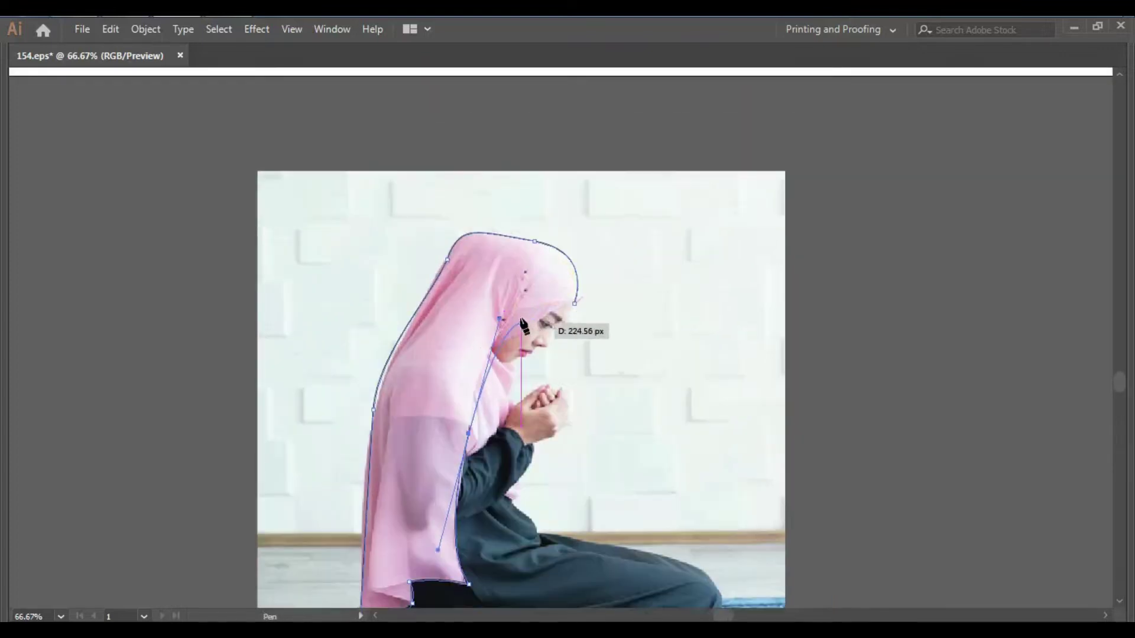
drag(562, 306, 575, 305)
click(564, 297)
scroll(717, 354, down, 2)
drag(265, 175, 841, 568)
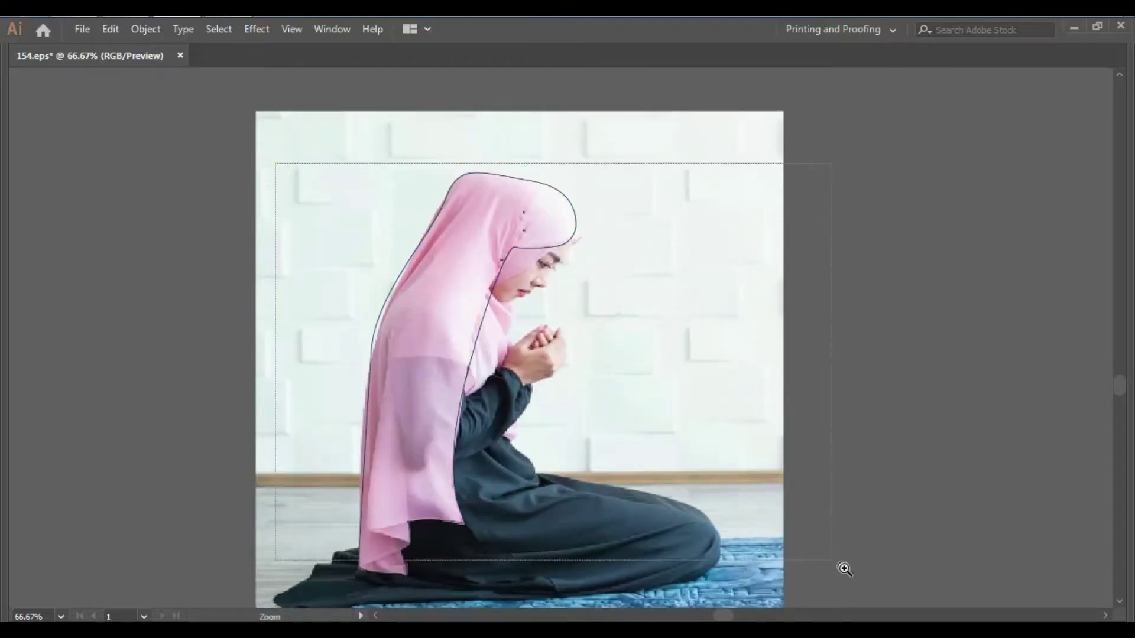
drag(389, 419, 363, 472)
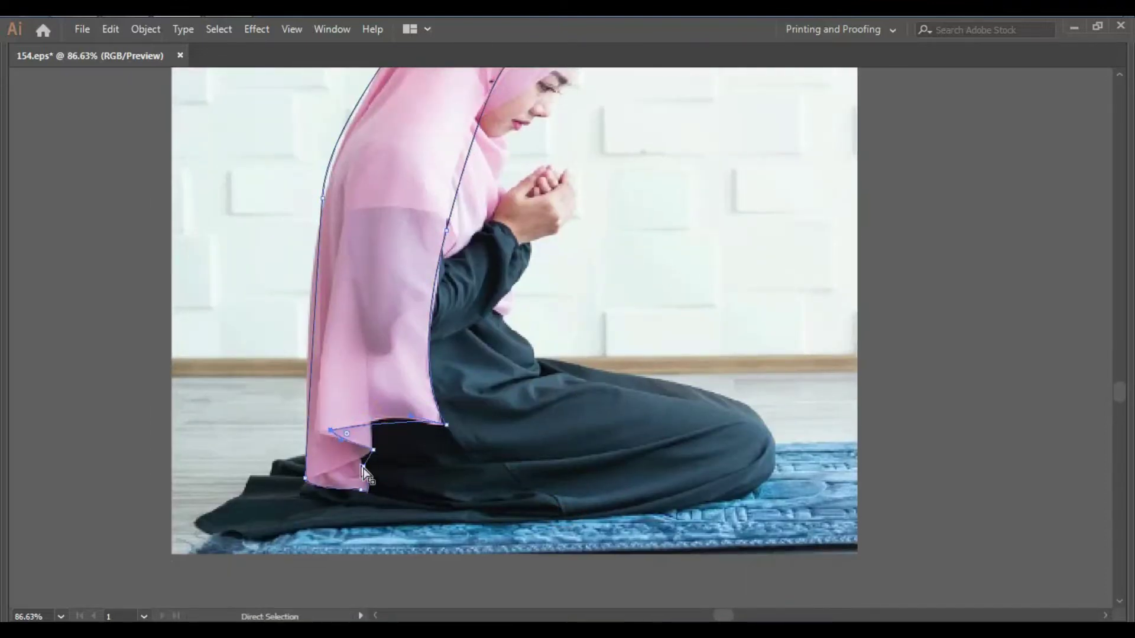
key(v)
scroll(550, 397, up, 3)
scroll(550, 397, right, 2)
Trace a first inner hijab outline, then delete that attempt.
key(ctrl+y)
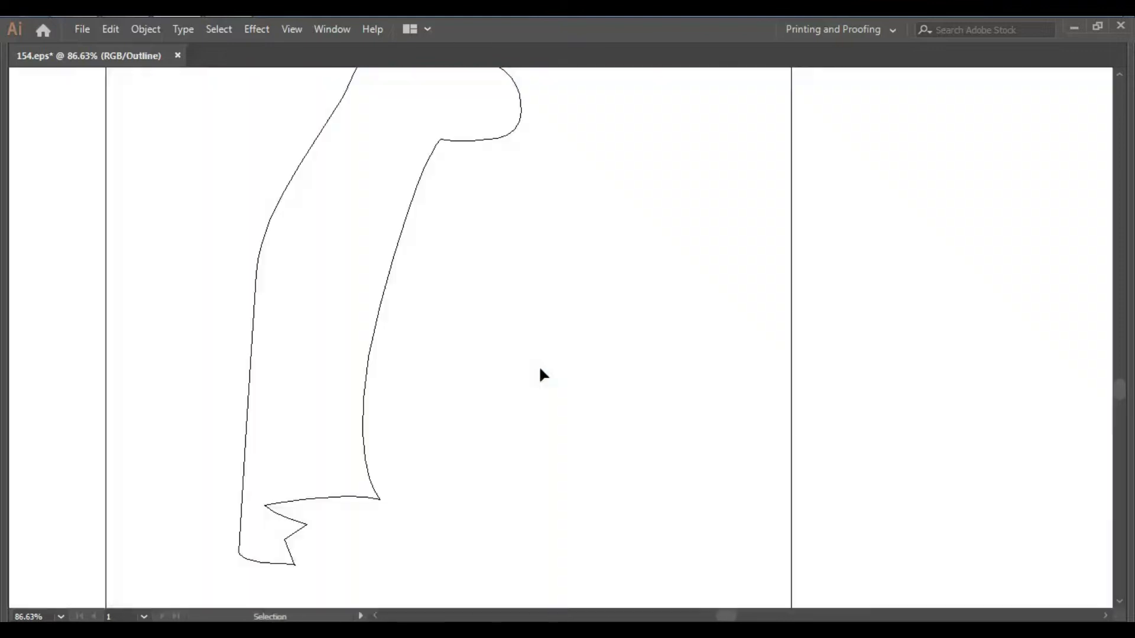
key(ctrl+y)
click(564, 379)
click(508, 244)
click(262, 244)
click(390, 194)
click(462, 212)
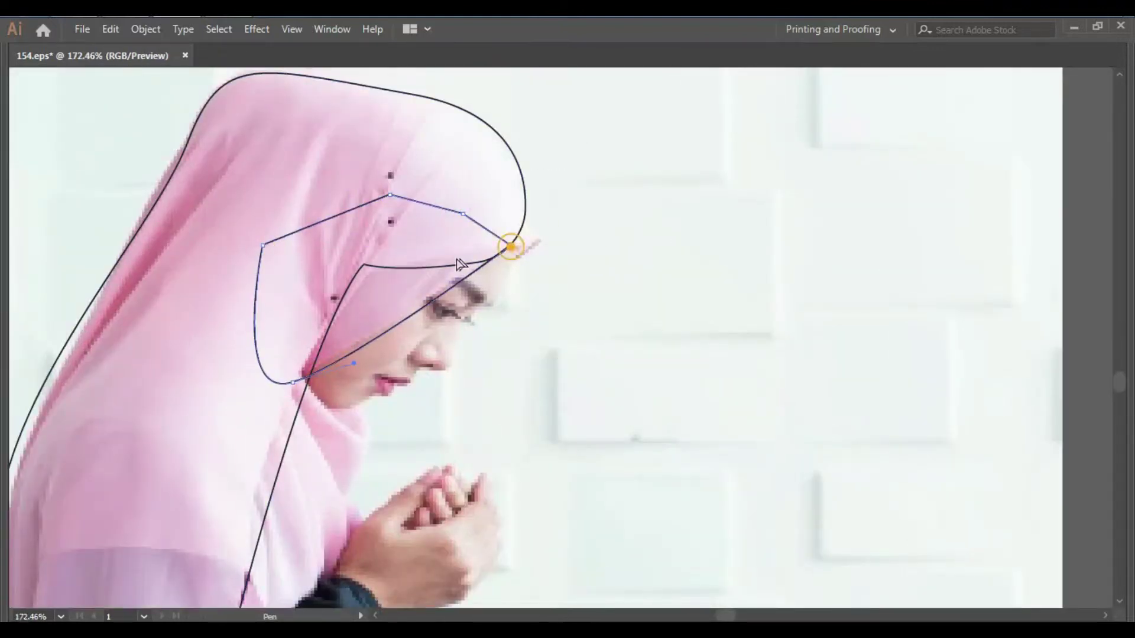
ctrl+click(442, 272)
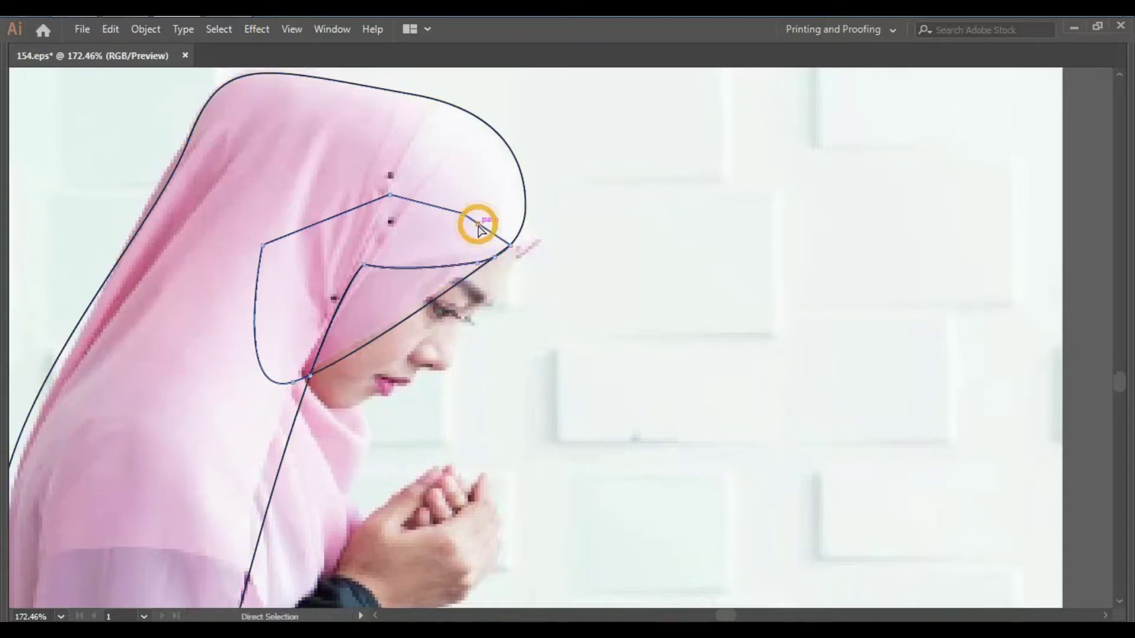
key(Delete)
drag(481, 383, 504, 361)
Redraw the face-opening outline with a sharp chin corner and a rounded curve.
click(539, 215)
drag(500, 291, 470, 318)
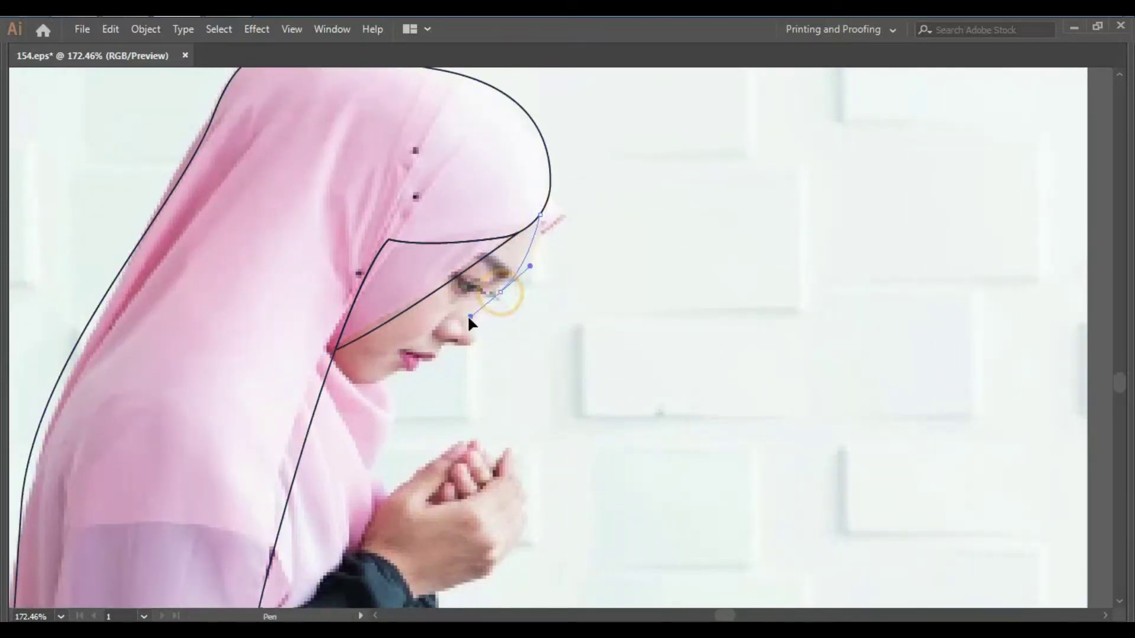
drag(467, 390, 474, 347)
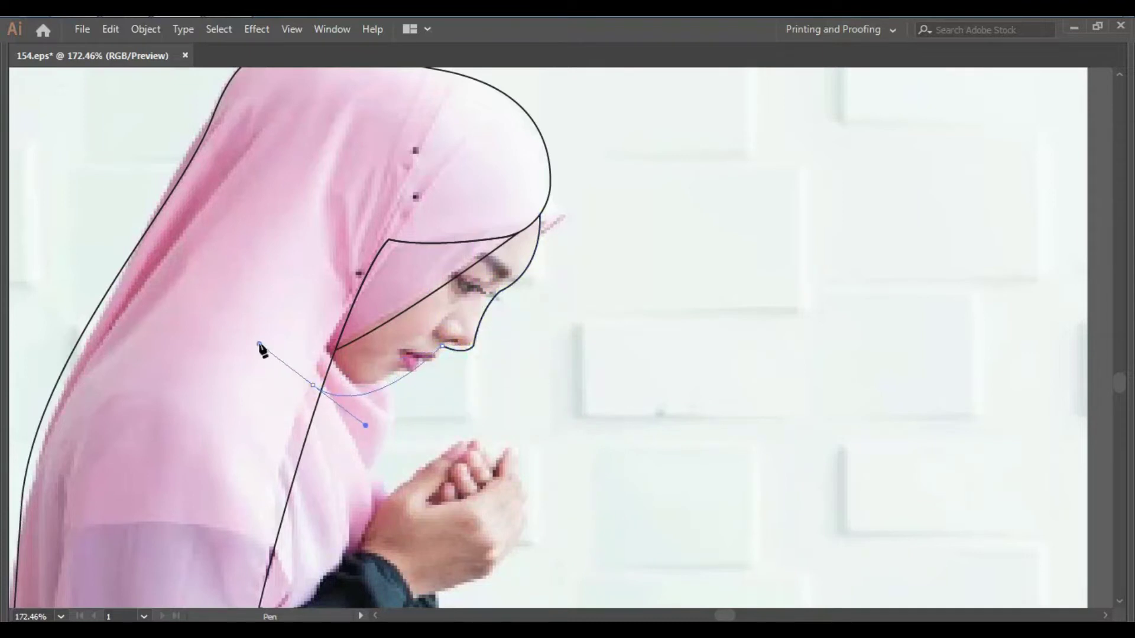
drag(509, 304, 536, 354)
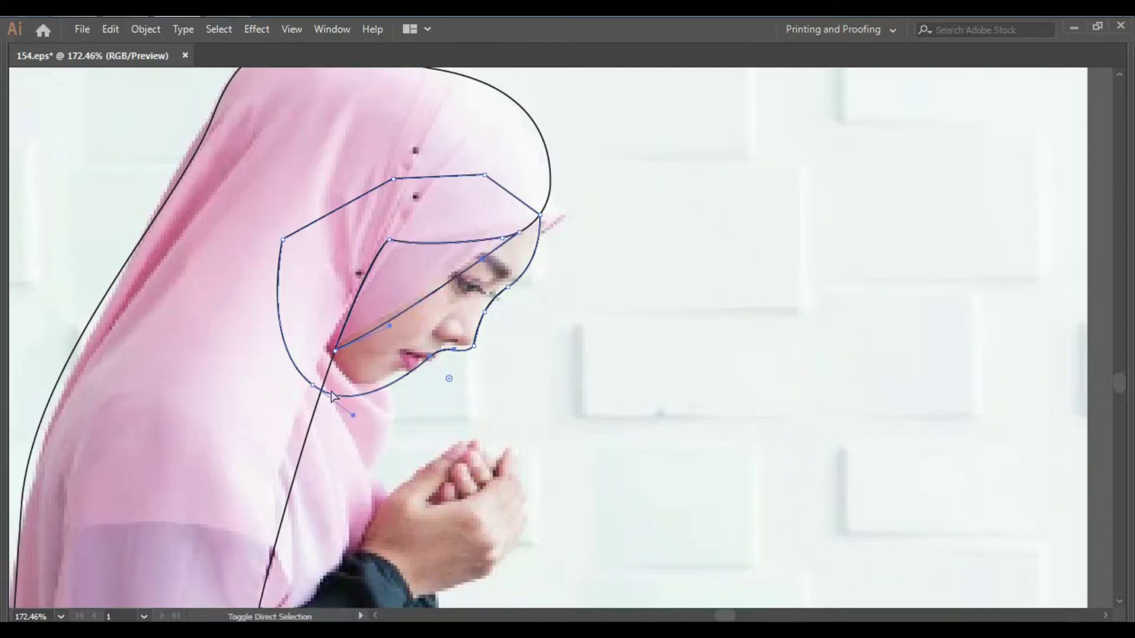
ctrl+click(595, 371)
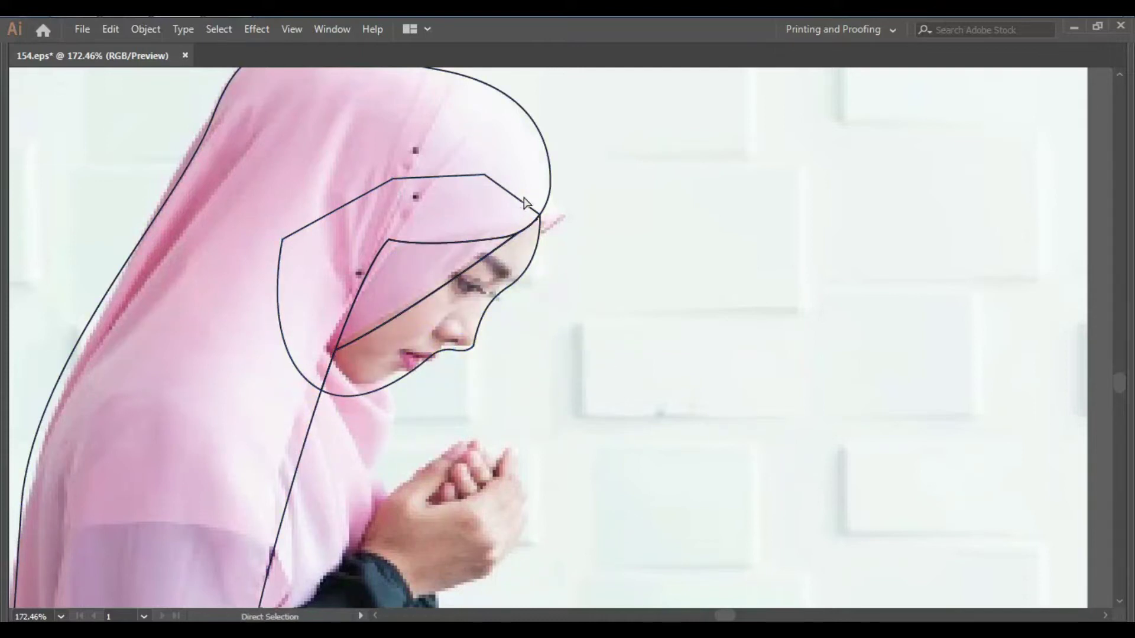
key(ctrl+0)
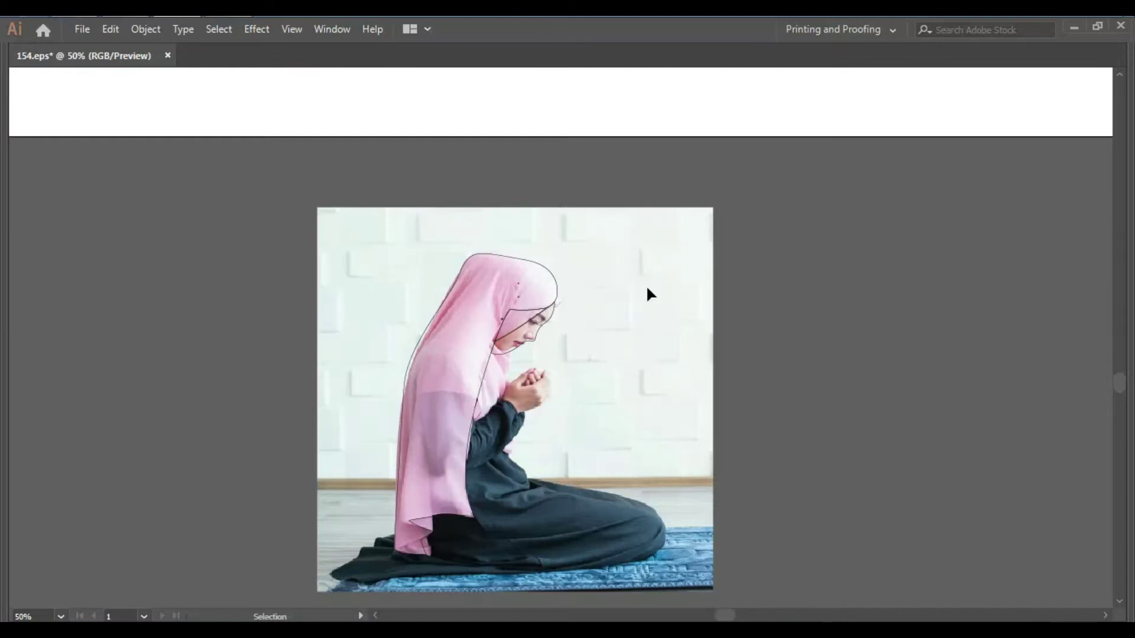
Trace and close the hijab's front-fold path from under the chin down to the sleeve.
key(ctrl+y)
key(ctrl+y)
drag(631, 416, 558, 327)
click(650, 474)
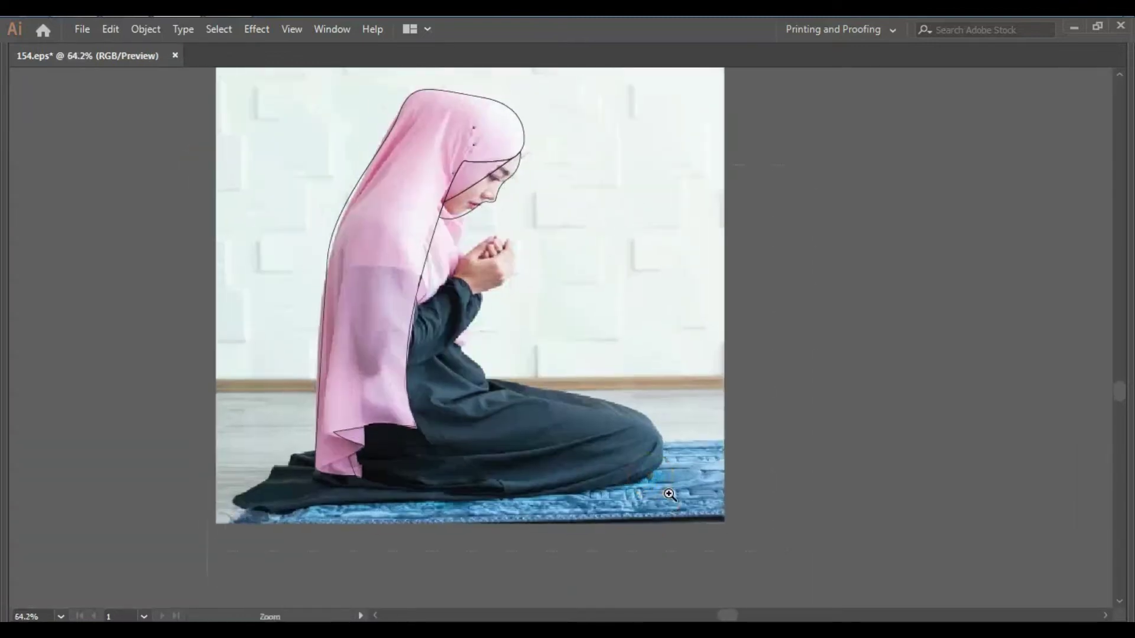
click(323, 271)
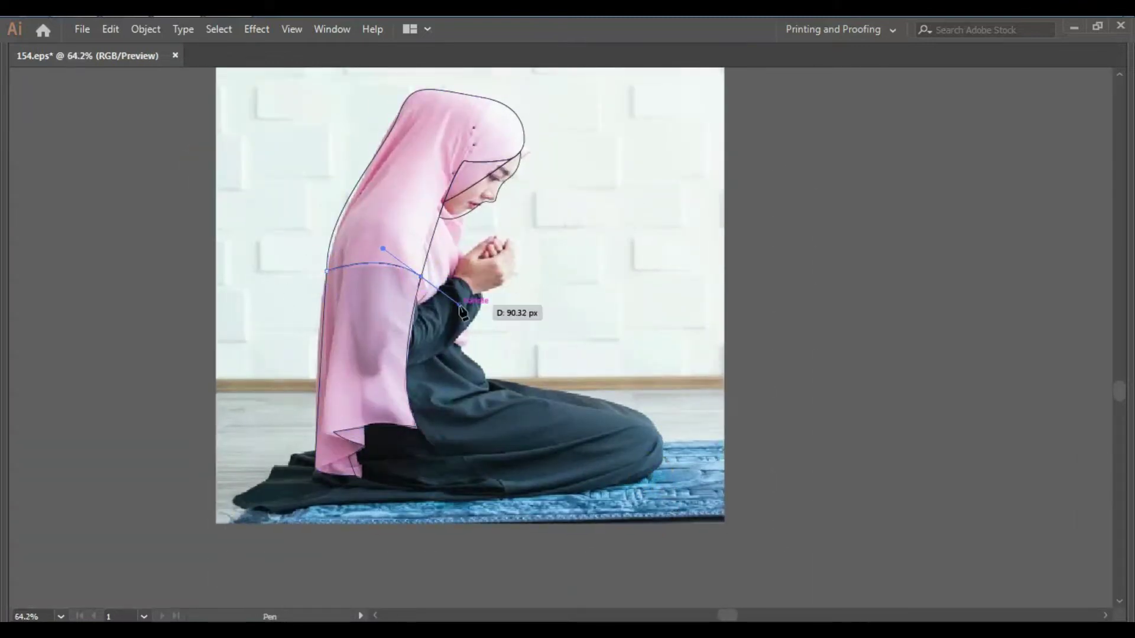
drag(416, 304, 452, 297)
scroll(436, 242, up, 2)
drag(428, 232, 385, 208)
click(326, 311)
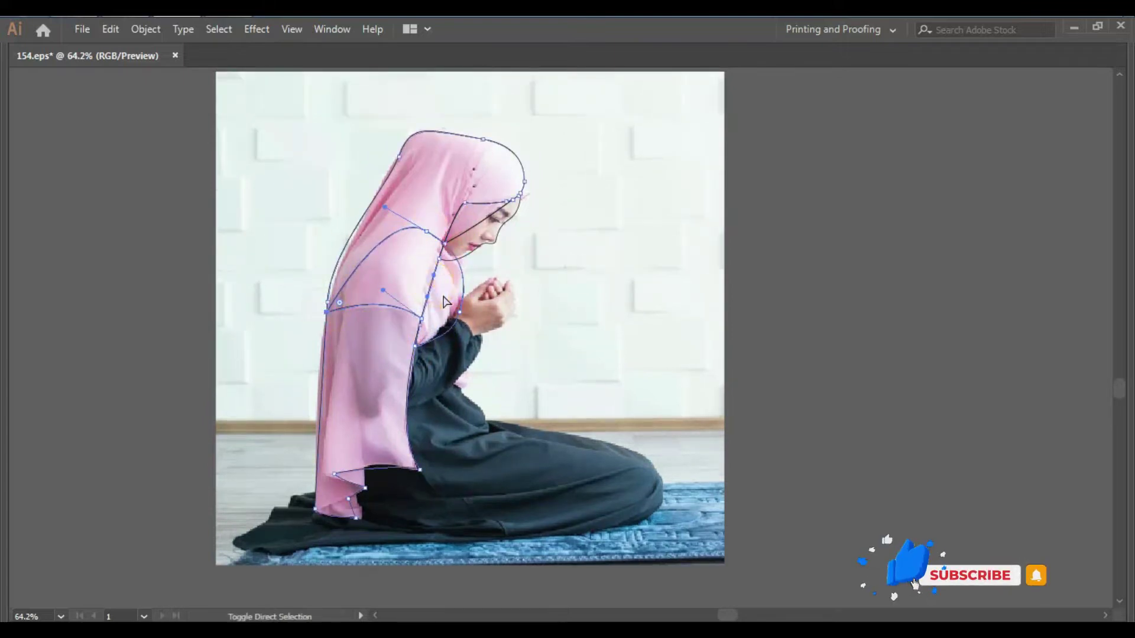
Deselect the new fold path and review the hijab outlines in Outline view.
ctrl+click(585, 329)
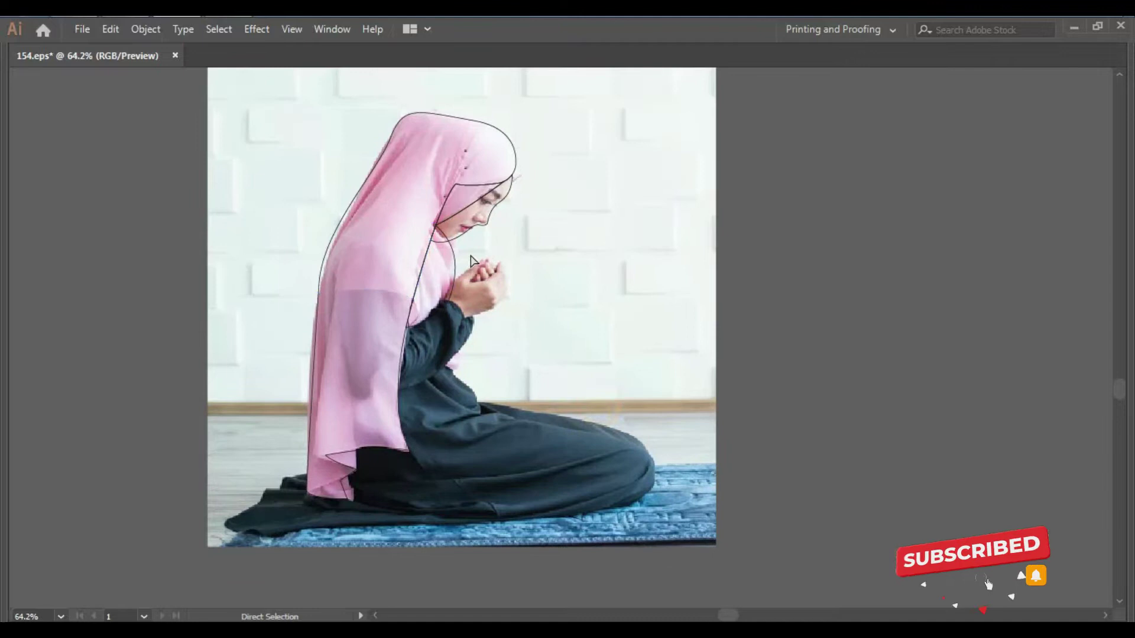
click(437, 277)
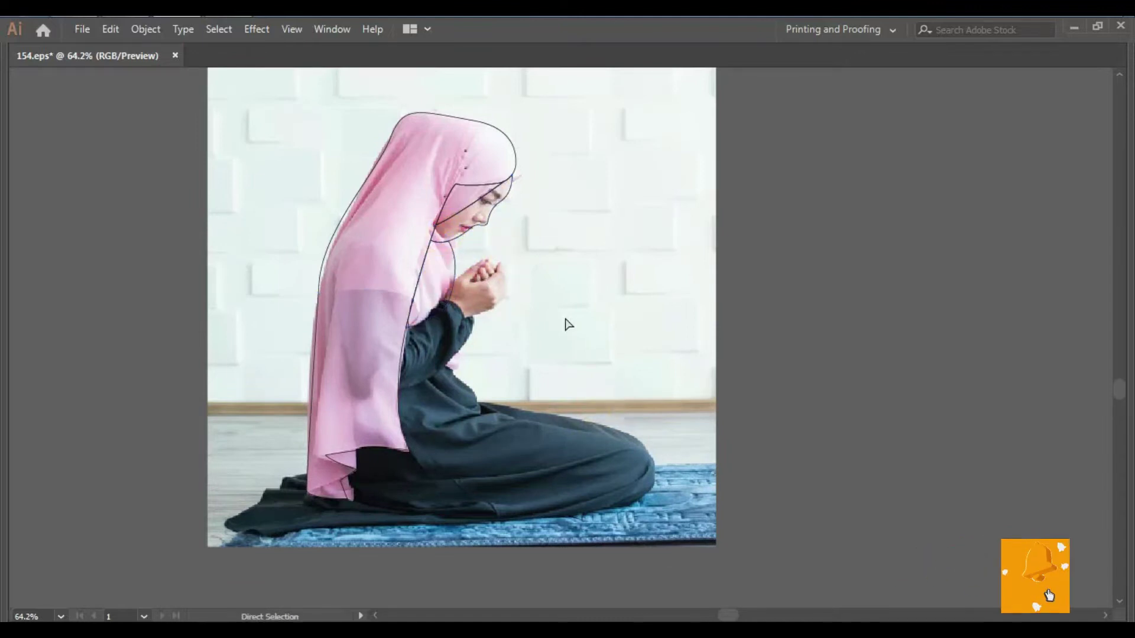
key(ctrl+y)
key(ctrl+y)
Trace and close the forearm sleeve outline from the wrist back to the hijab edge.
key(z)
drag(510, 275, 630, 382)
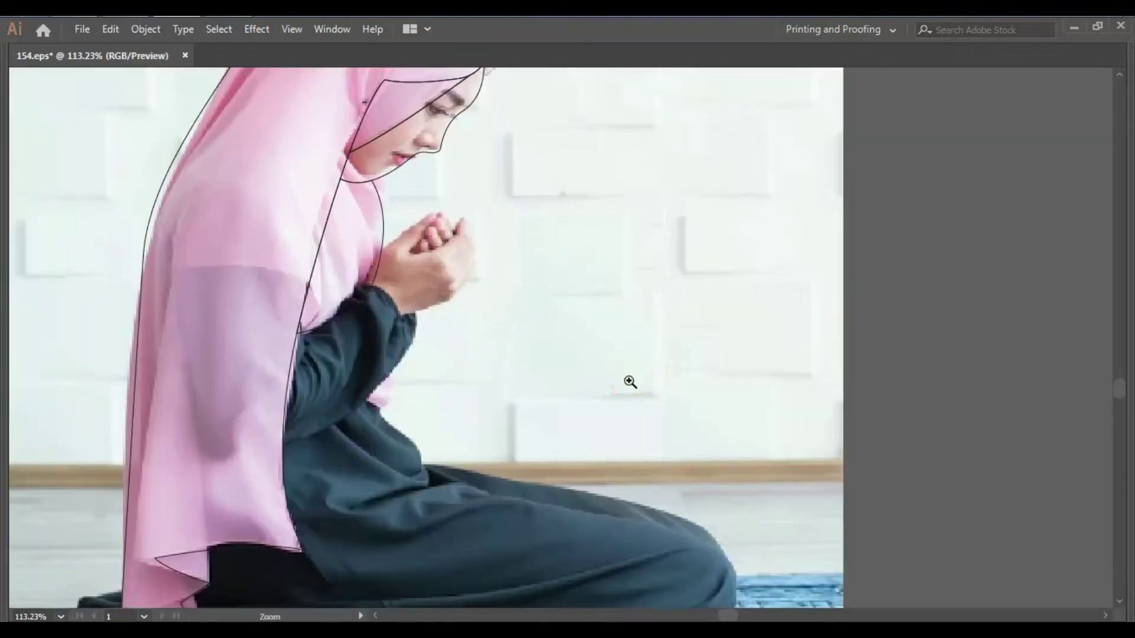
drag(417, 329, 429, 281)
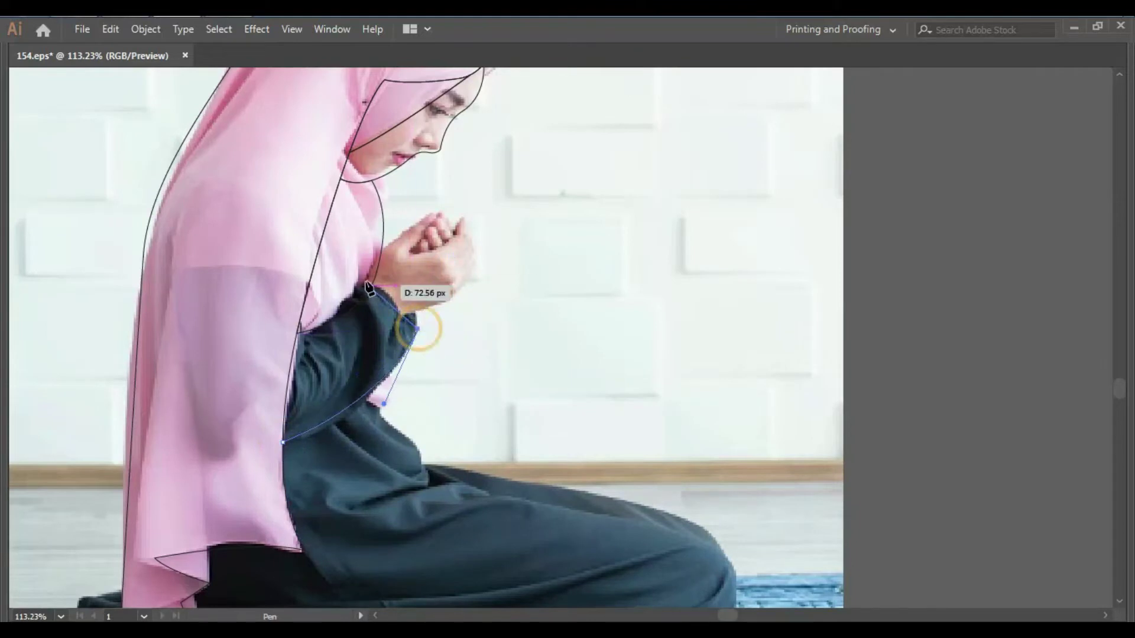
drag(263, 335, 217, 318)
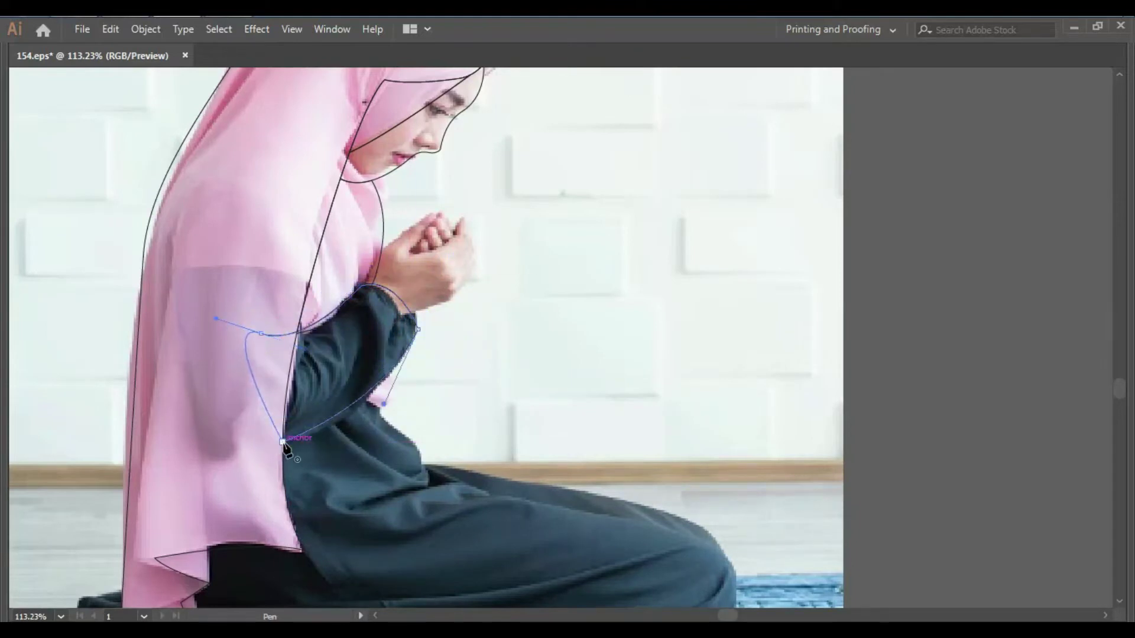
ctrl+click(494, 355)
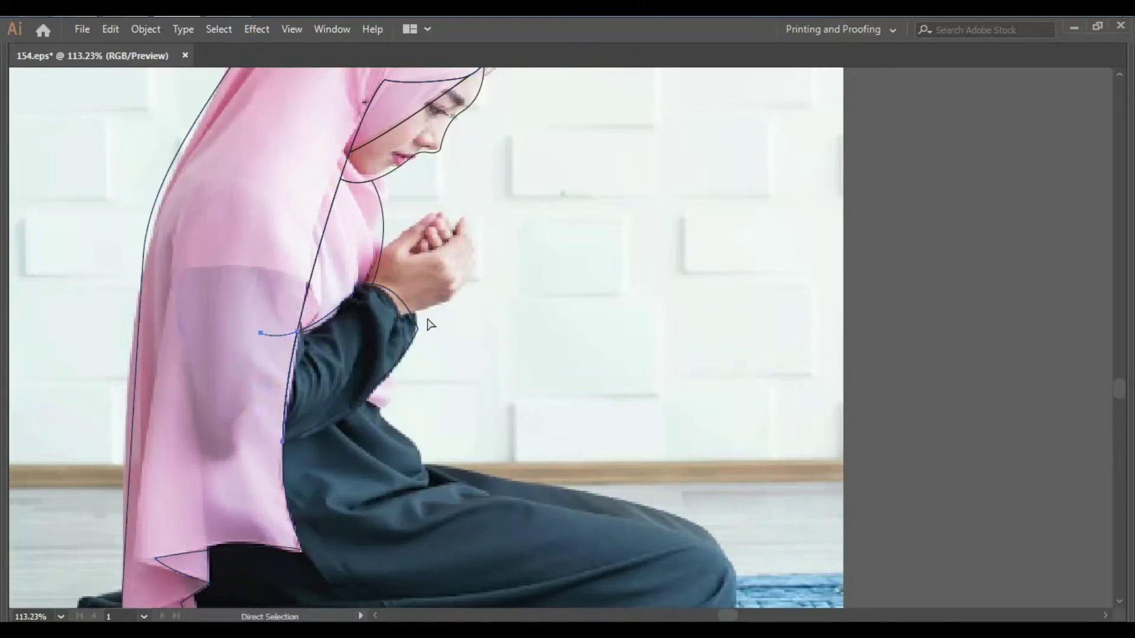
ctrl+click(378, 312)
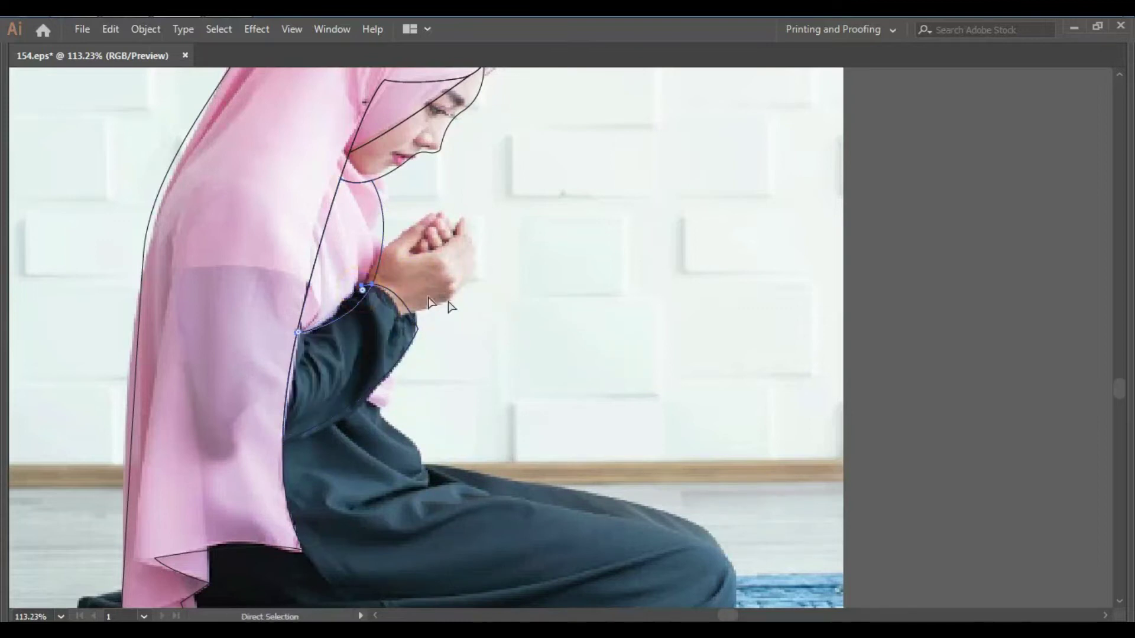
Start tracing the clasped hands from the cuff, then undo the misplaced points.
scroll(429, 302, up, 3)
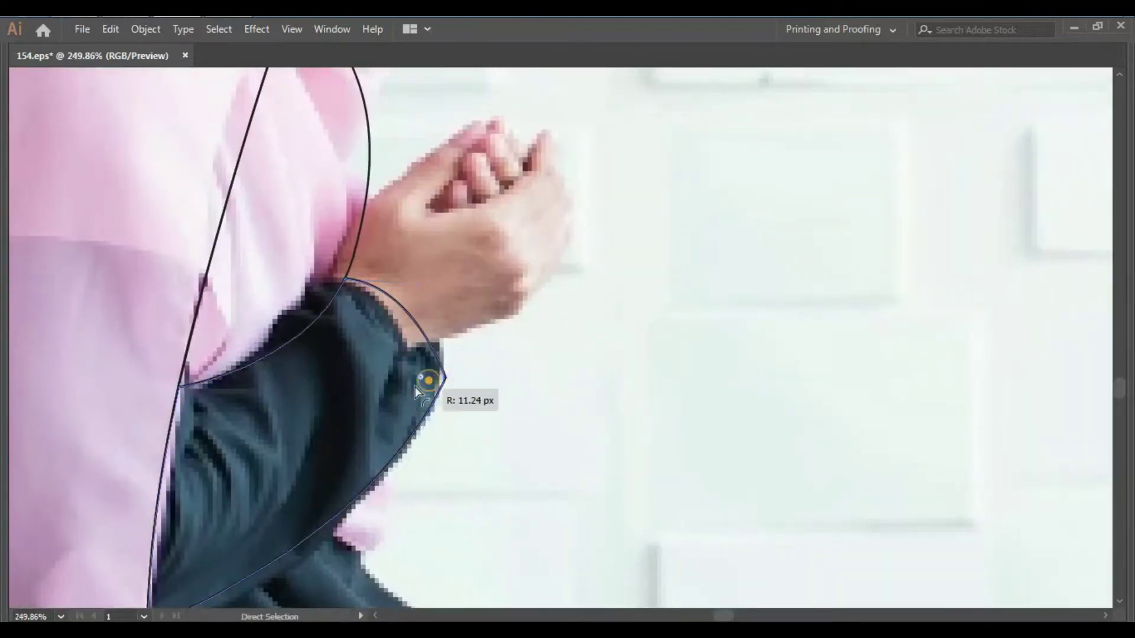
ctrl+click(510, 400)
drag(552, 345, 469, 404)
click(346, 400)
click(460, 190)
drag(354, 267, 278, 254)
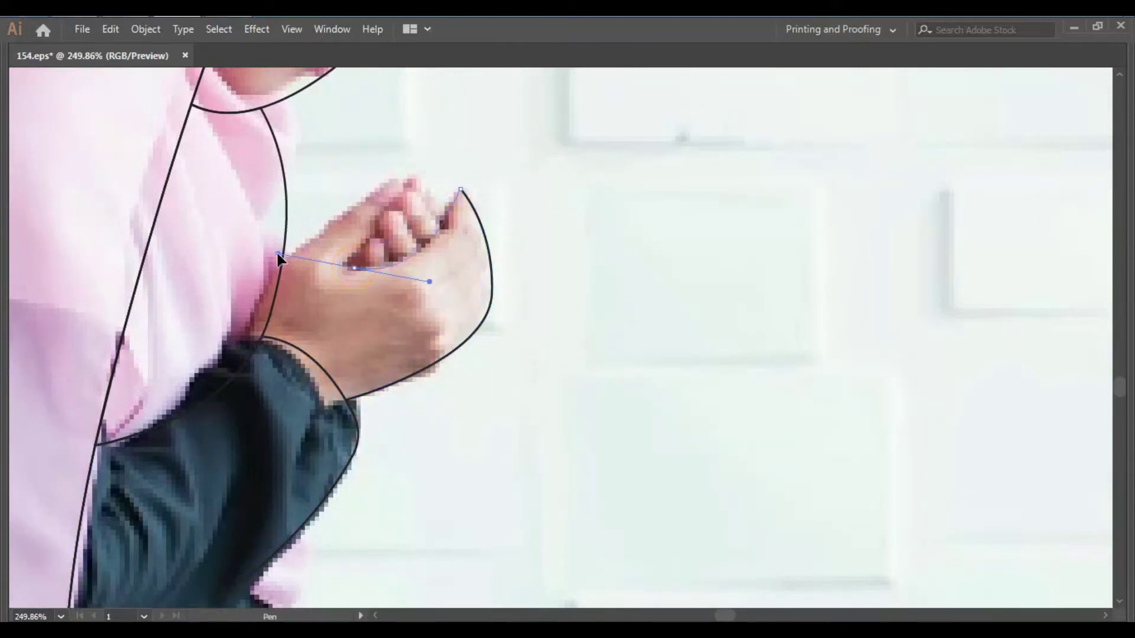
click(396, 181)
click(281, 268)
click(243, 365)
click(281, 439)
key(ctrl+z)
key(ctrl+z)
key(ctrl+z)
key(ctrl+z)
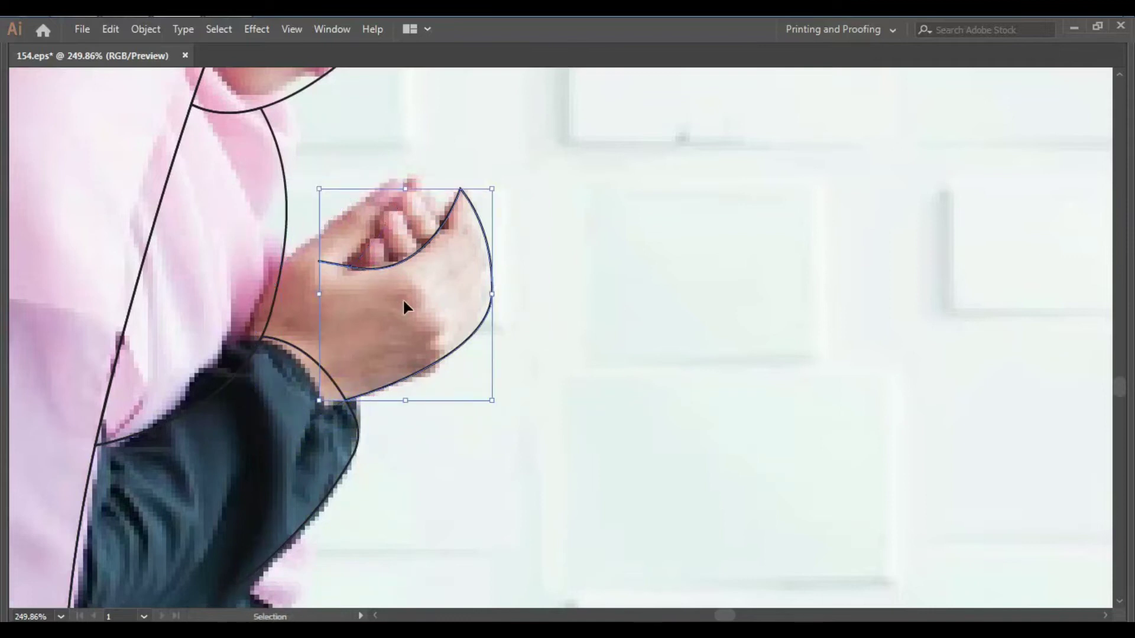
Redraw and close the hand outline, pulling a finger anchor to fit the knuckles.
drag(345, 263, 284, 243)
click(405, 180)
click(247, 290)
click(253, 379)
click(306, 412)
click(343, 403)
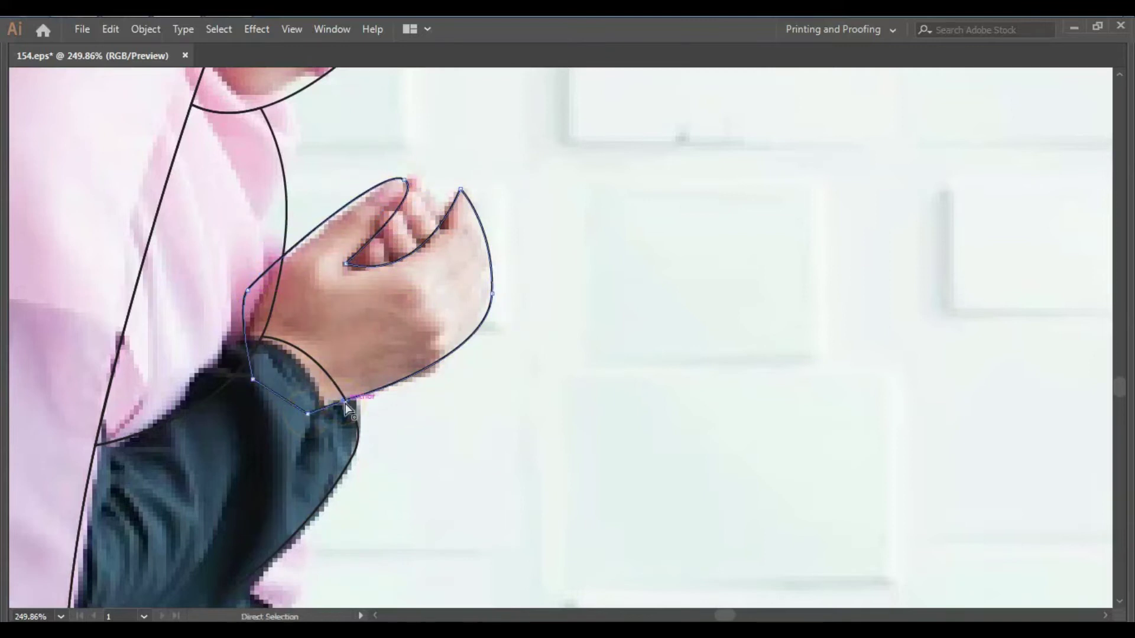
drag(348, 264, 363, 269)
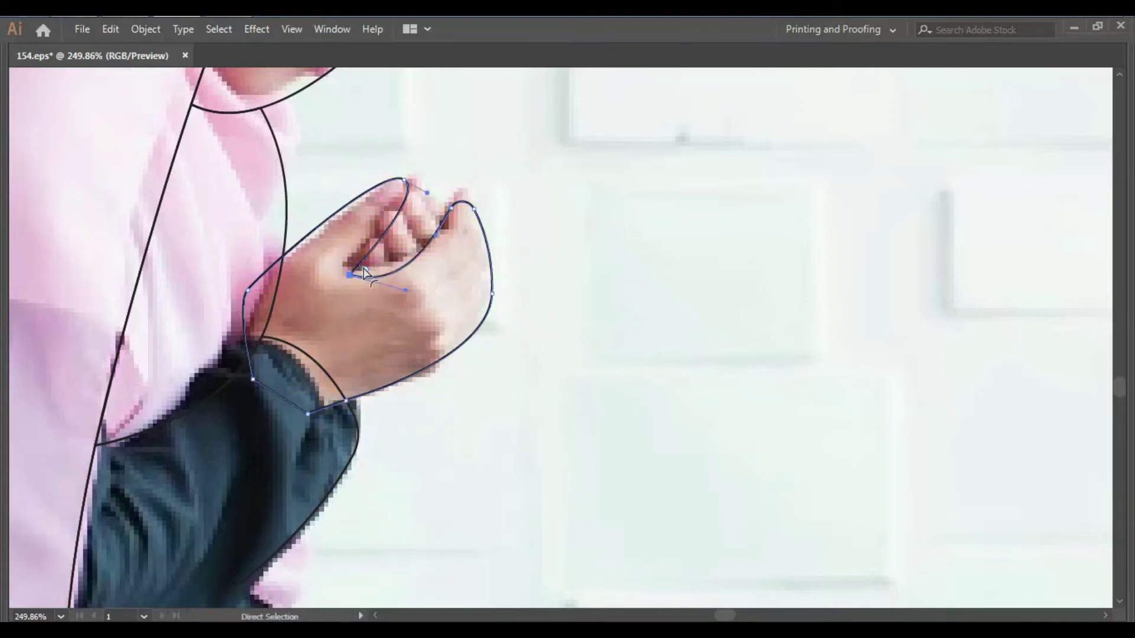
click(443, 382)
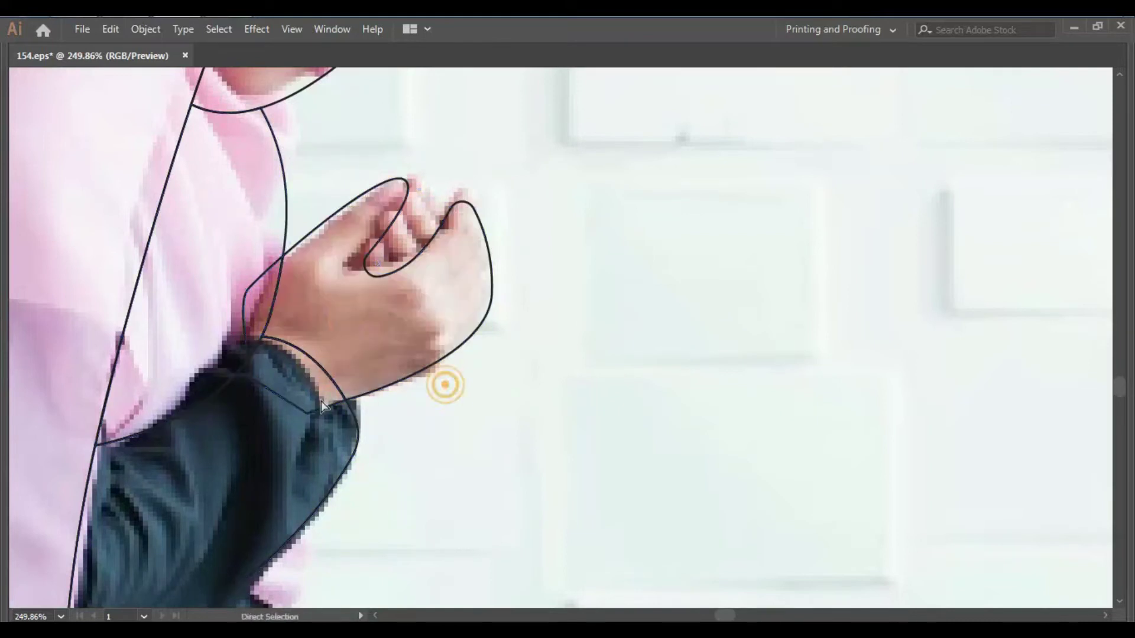
scroll(321, 407, down, 2)
Trace the kneeling robe over the knee, along the mat and hem, to its back.
scroll(321, 406, down, 3)
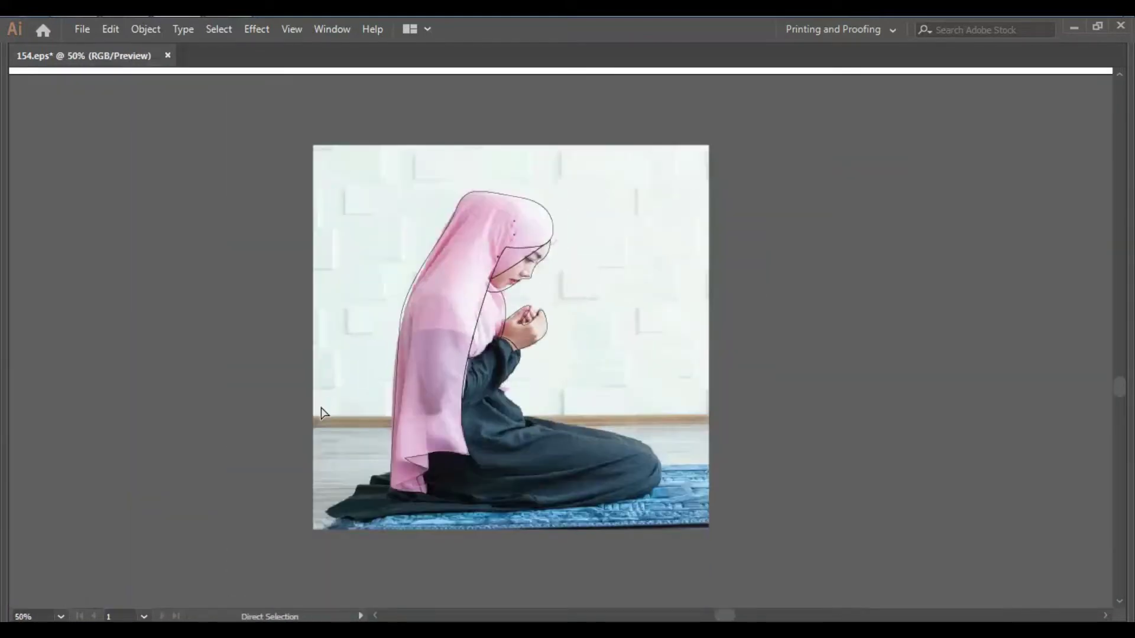
key(v)
key(ctrl+y)
key(ctrl+y)
drag(680, 473, 607, 409)
scroll(651, 463, up, 2)
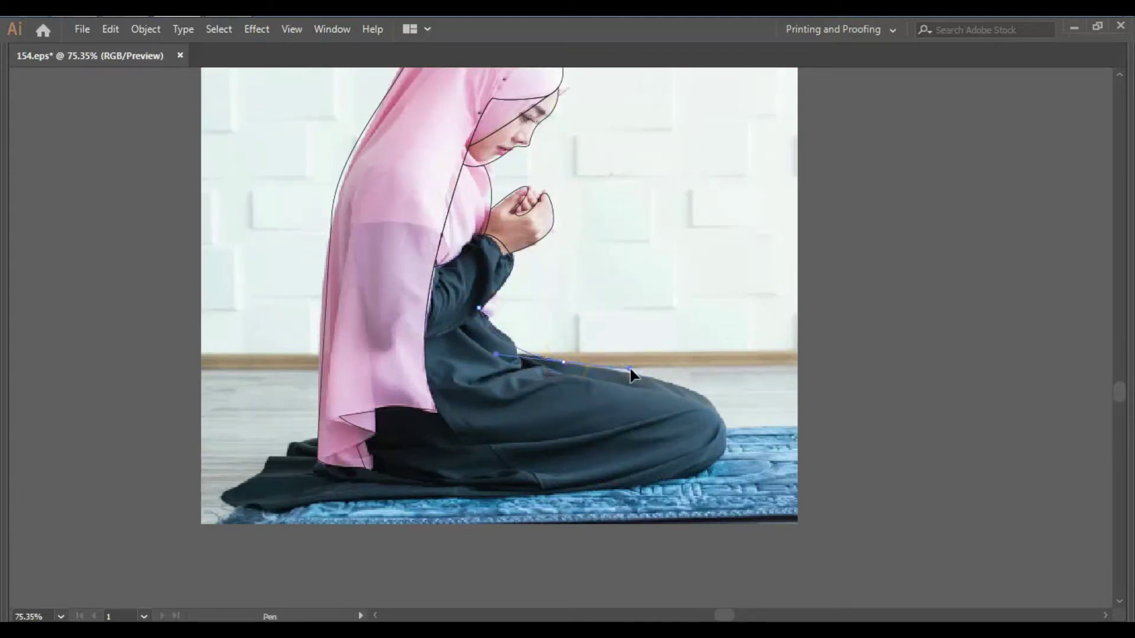
drag(547, 489, 534, 494)
drag(308, 495, 307, 497)
drag(223, 498, 262, 476)
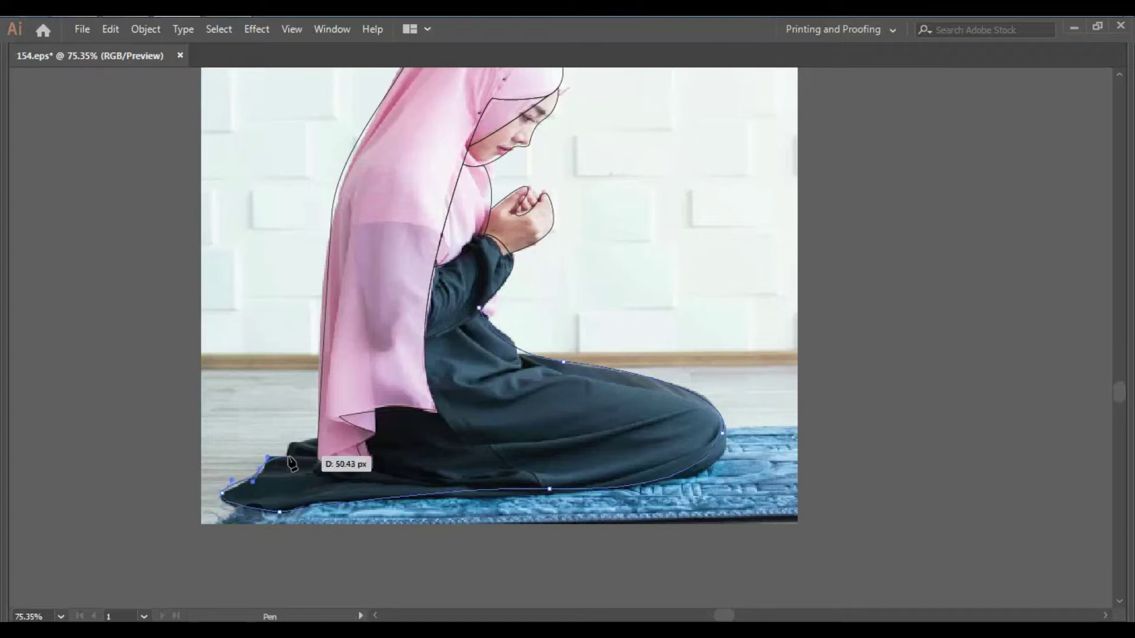
mouse_move(302, 441)
mouse_down()
mouse_move(316, 443)
mouse_move(373, 356)
mouse_up()
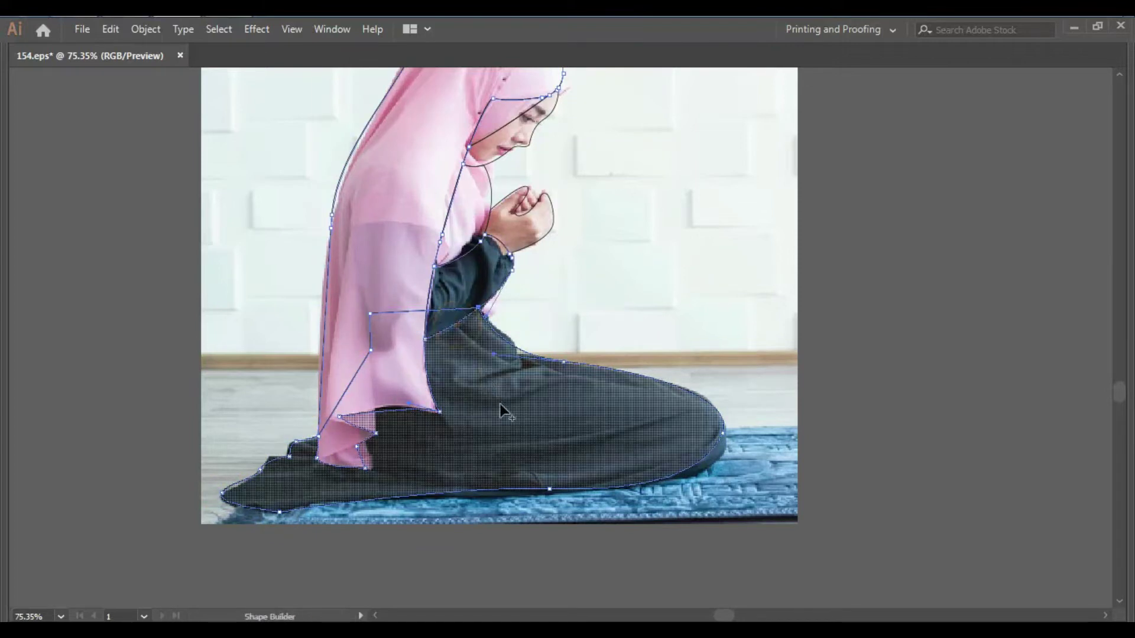
Deselect and review the full traced silhouette, toggling Outline view and zooming out to 25%.
key(ctrl+shift+a)
key(ctrl+minus)
key(ctrl+y)
key(ctrl+minus)
key(a)
key(ctrl+y)
key(z)
drag(461, 513, 675, 536)
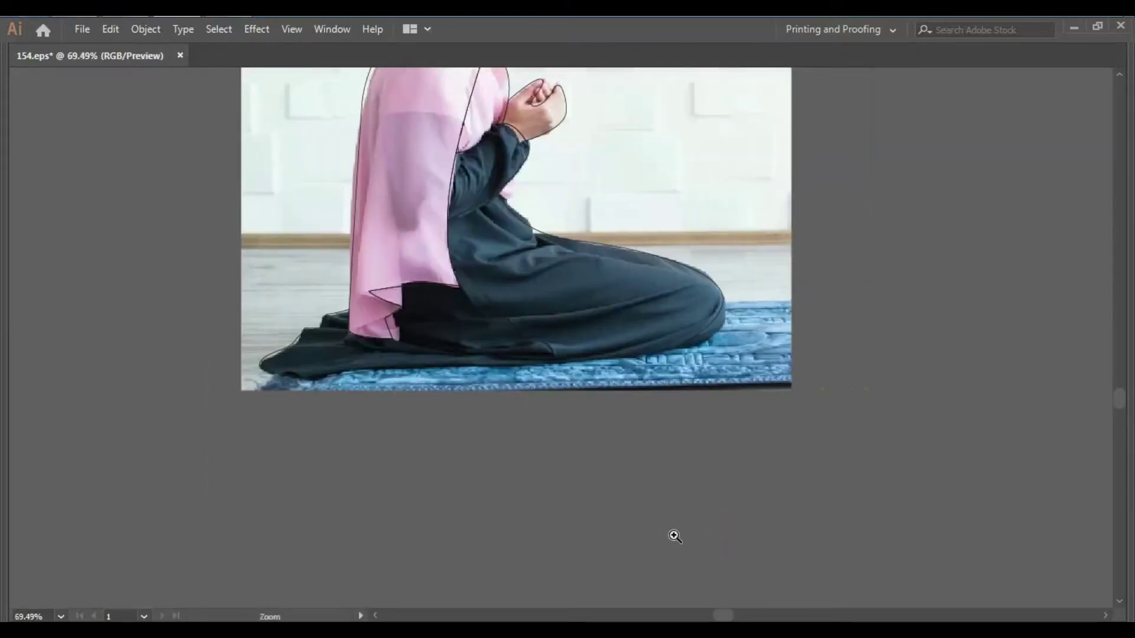
drag(407, 341, 395, 502)
key(ctrl+y)
key(ctrl+minus)
key(ctrl+minus)
key(ctrl+minus)
key(ctrl+minus)
key(ctrl+y)
Select the reference photo and delete it.
key(v)
click(591, 315)
key(Delete)
click(659, 175)
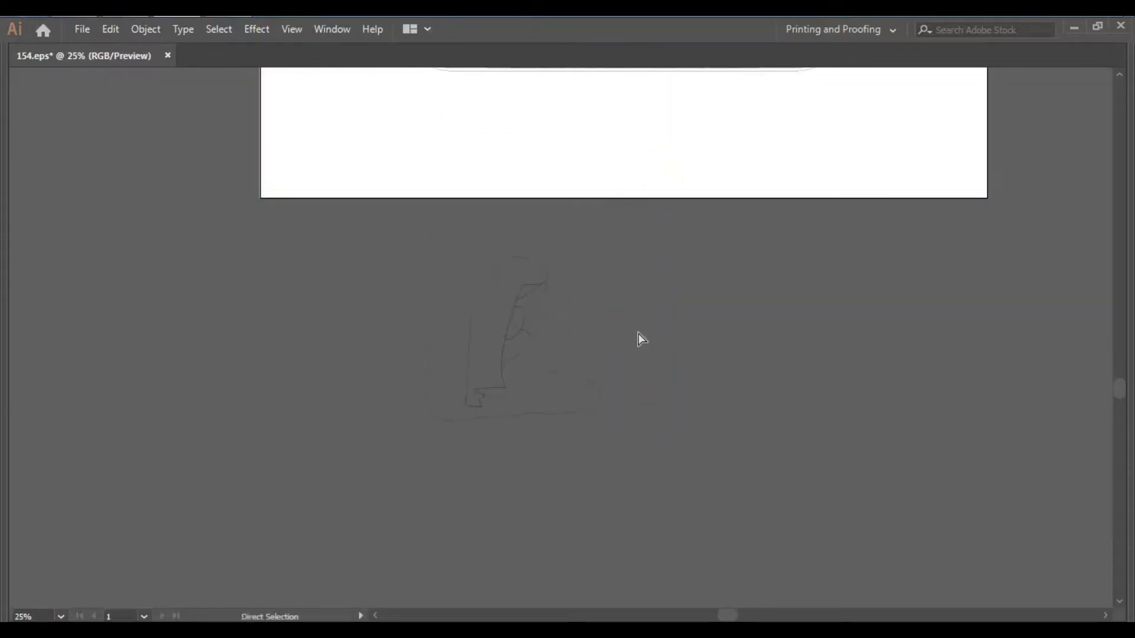
Move the traced figure onto the card beside the mosque.
key(ctrl+minus)
drag(638, 333, 523, 466)
right_click(414, 464)
click(415, 511)
drag(414, 500, 396, 365)
key(z)
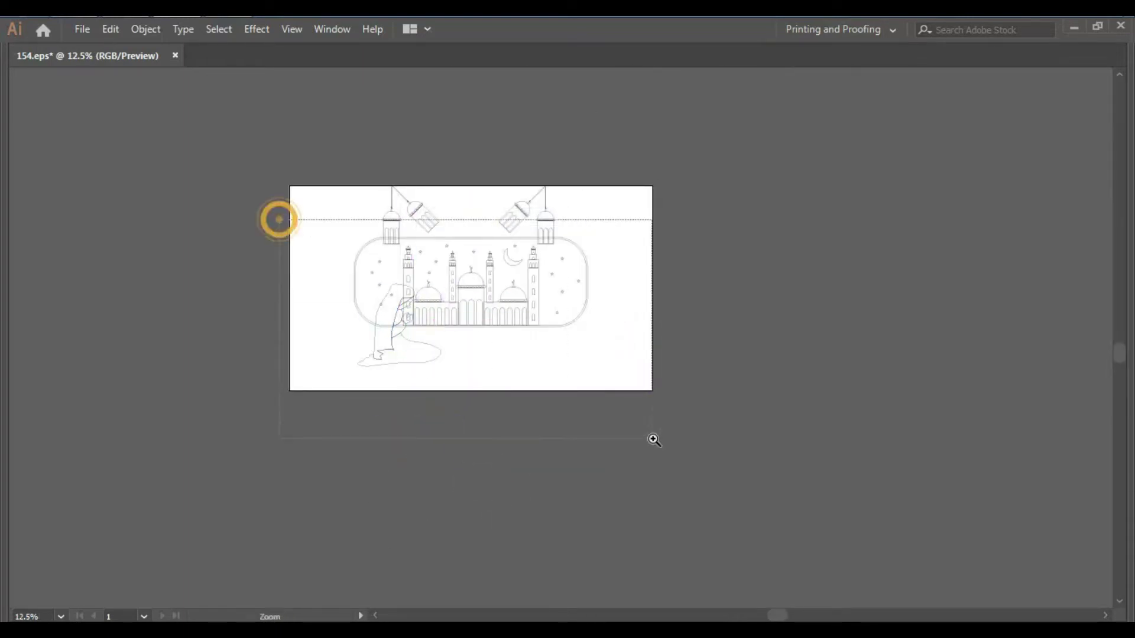
drag(278, 218, 653, 438)
Draw the mat rectangle under the figure and pull its top corners inward into a trapezoid.
drag(240, 416, 571, 460)
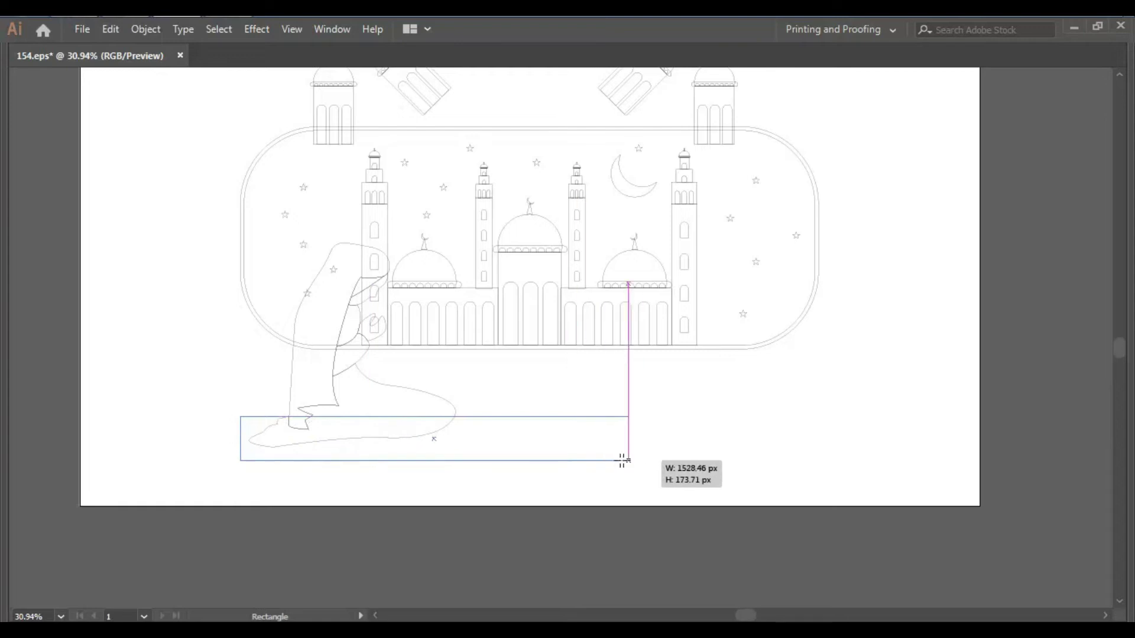
drag(283, 423, 284, 398)
drag(575, 533, 562, 524)
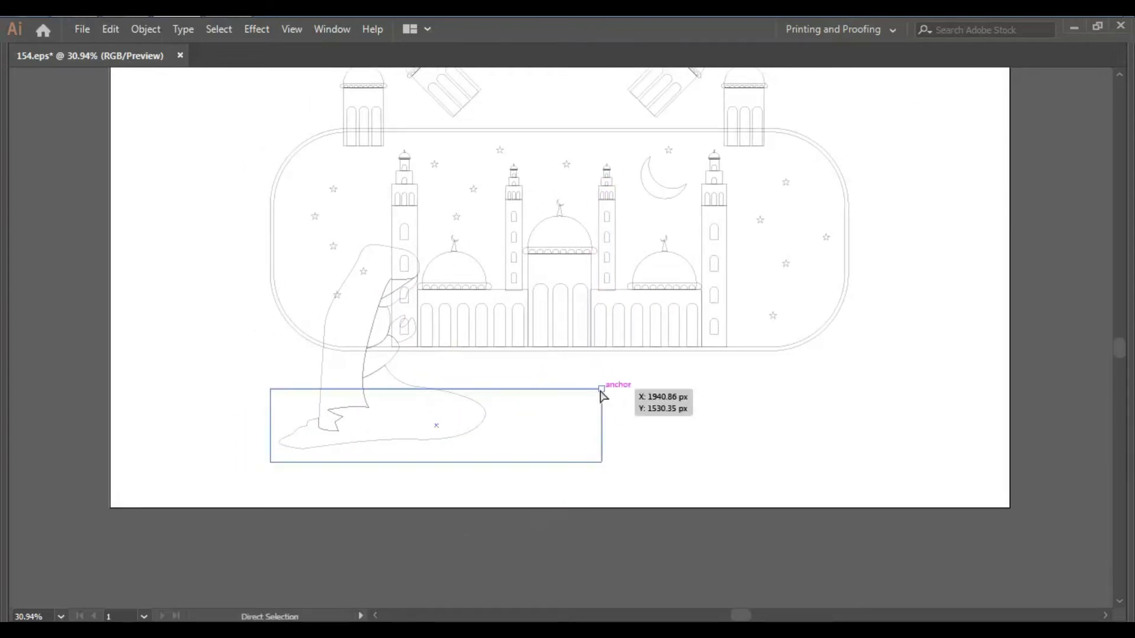
drag(601, 389, 564, 388)
drag(634, 467, 669, 459)
drag(306, 380, 333, 380)
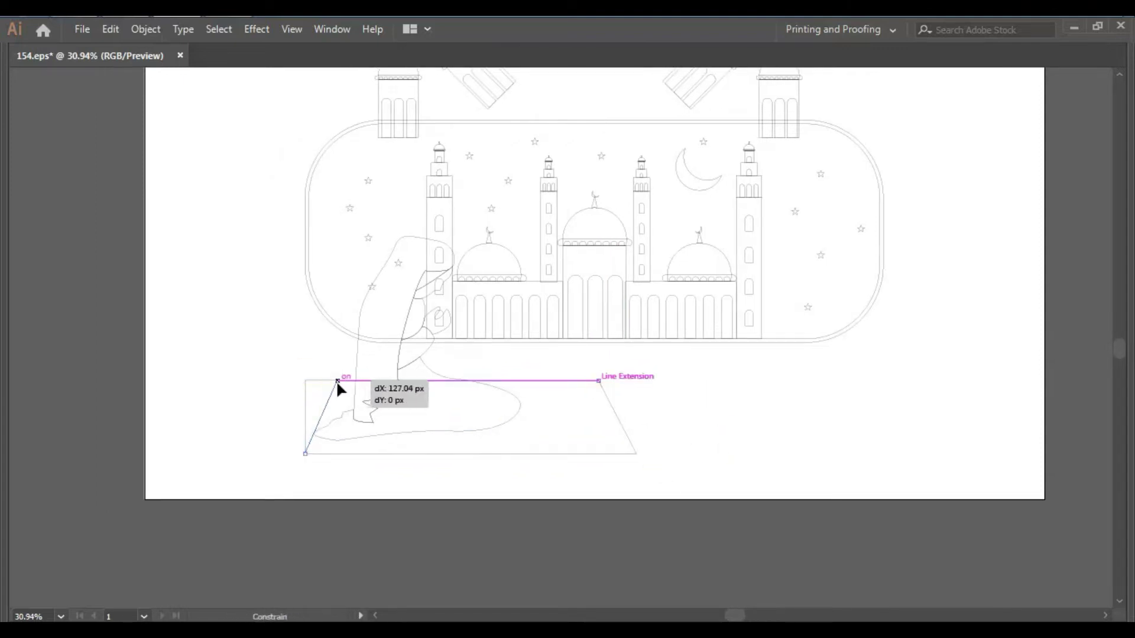
drag(775, 468, 788, 480)
Undo an accidental rectangle and move the diagonal line onto the mat's left side.
scroll(788, 479, up, 3)
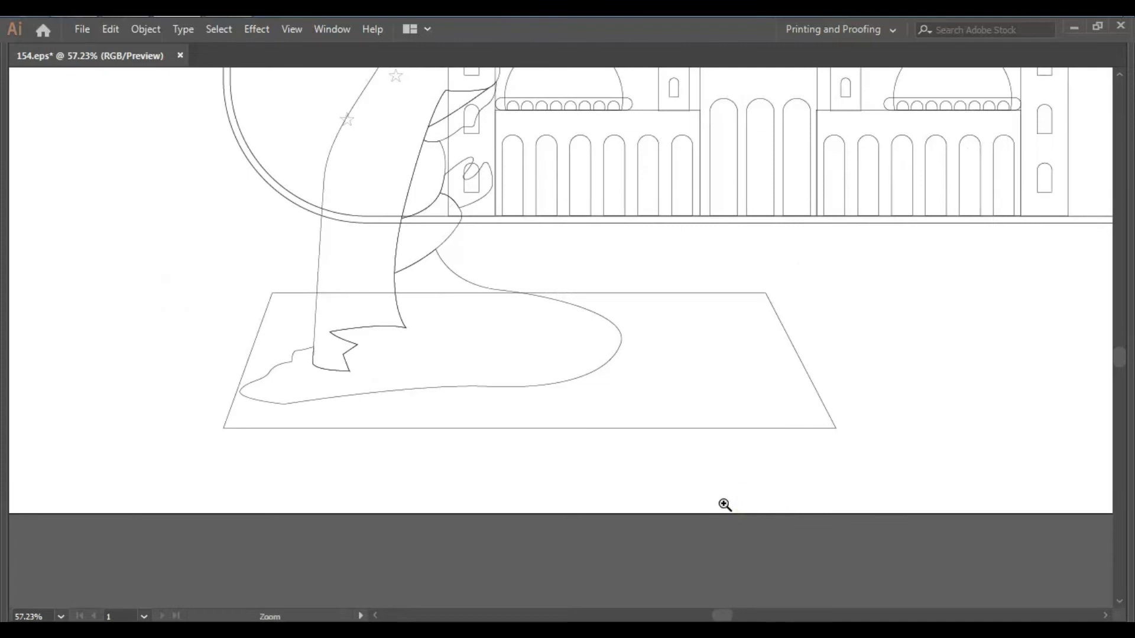
drag(765, 274, 861, 467)
key(a)
key(ctrl+z)
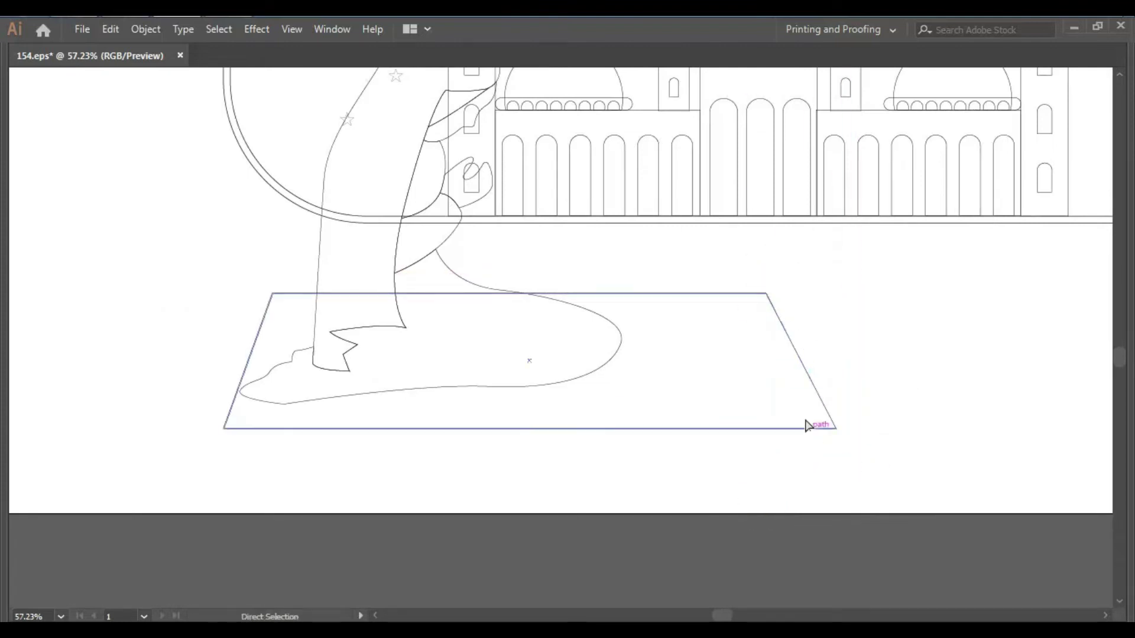
key(ctrl+z)
key(a)
click(822, 402)
key(ctrl+z)
mouse_move(587, 384)
mouse_down()
mouse_move(323, 384)
mouse_move(363, 464)
mouse_up()
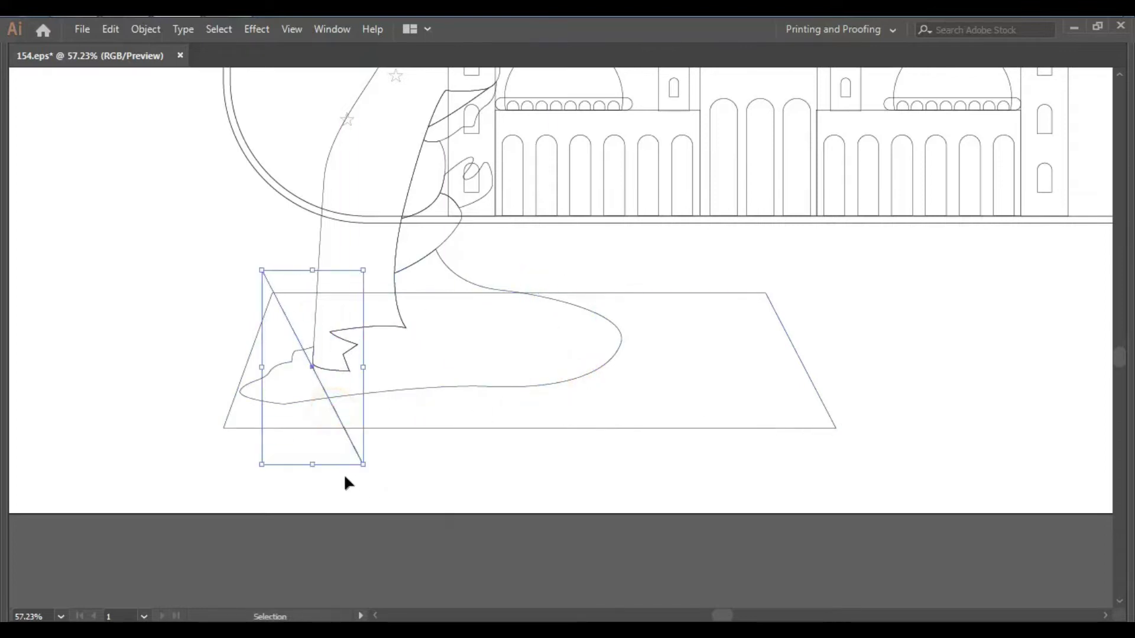
click(875, 487)
Add an 11 px offset path around the trapezoid mat and fit the artboard in view.
click(771, 425)
click(144, 29)
click(452, 215)
click(663, 317)
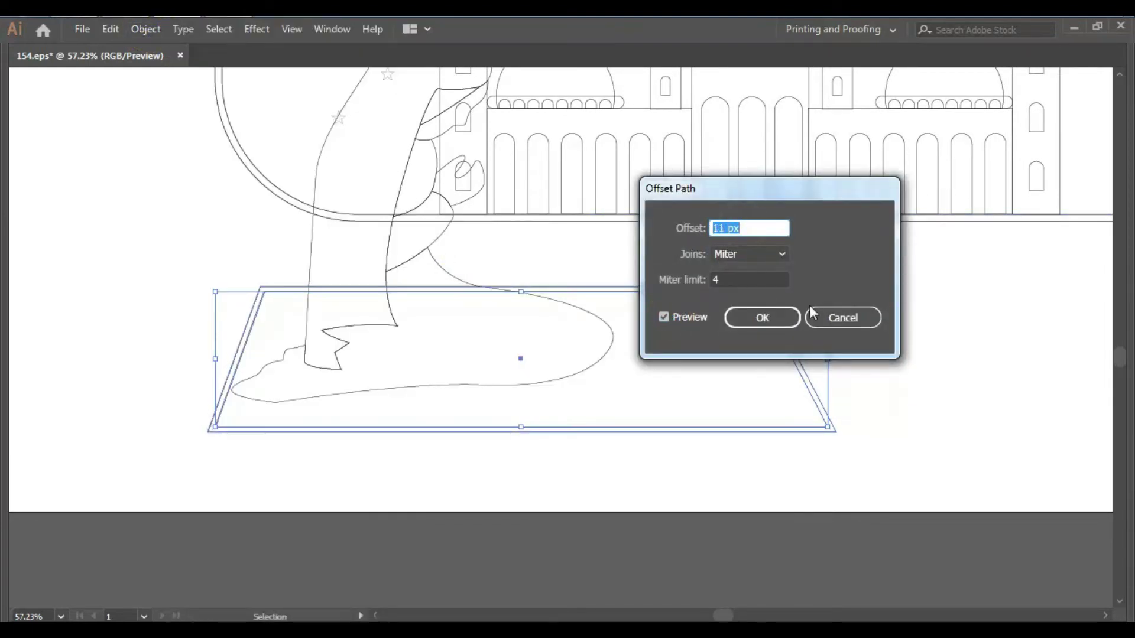
key(Return)
key(ctrl+0)
drag(932, 345, 839, 346)
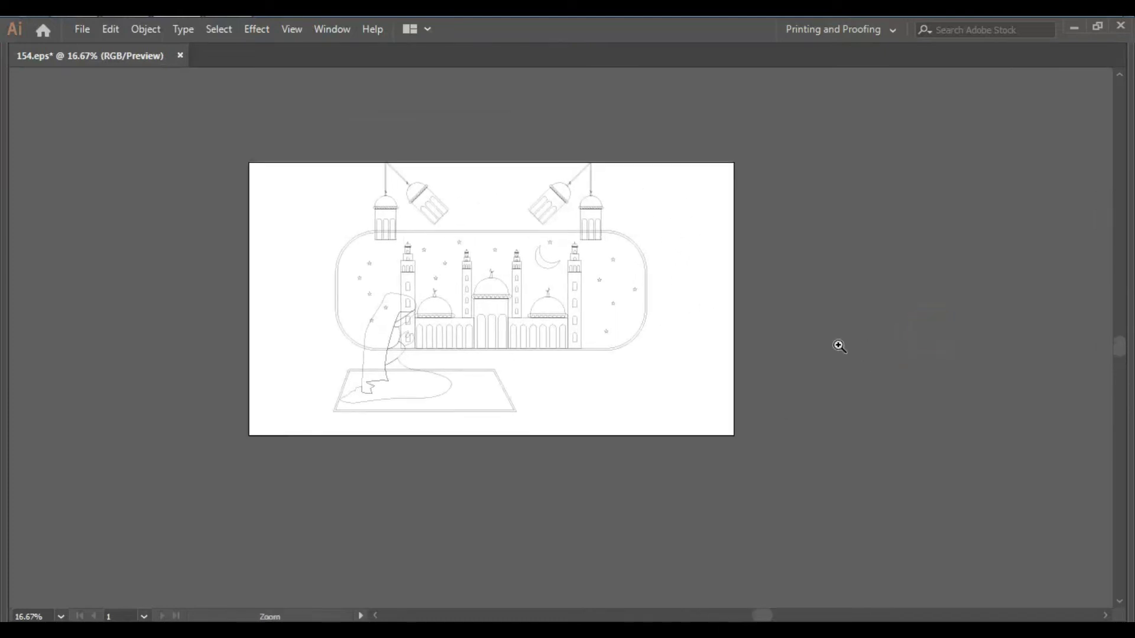
Nudge the woman and prayer-mat group slightly left.
drag(228, 132, 849, 488)
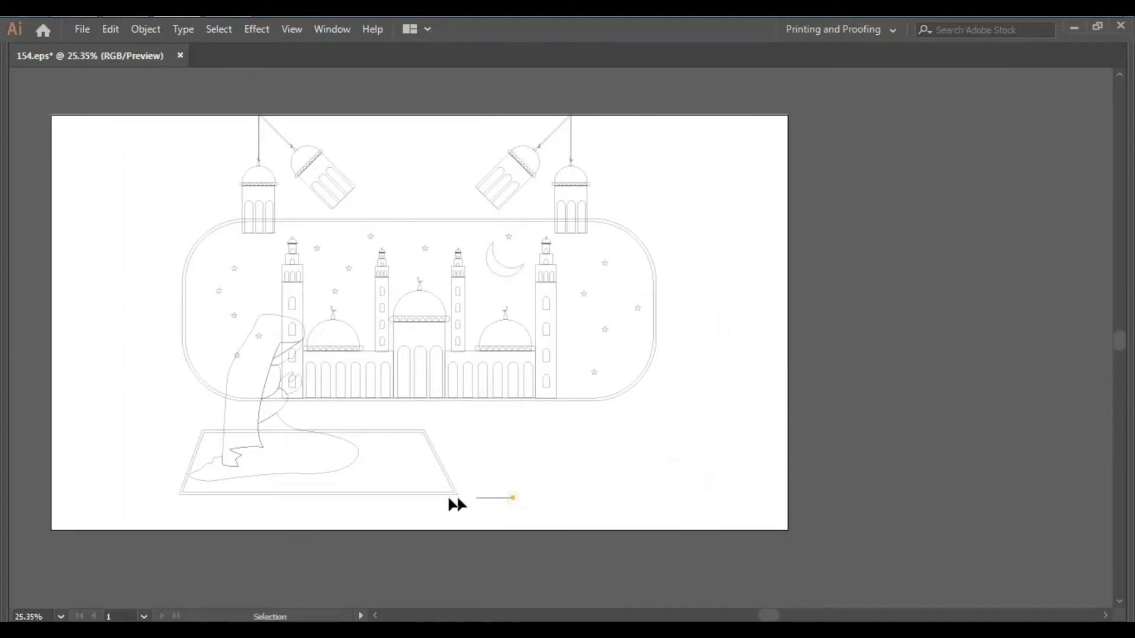
click(455, 447)
drag(355, 452, 332, 452)
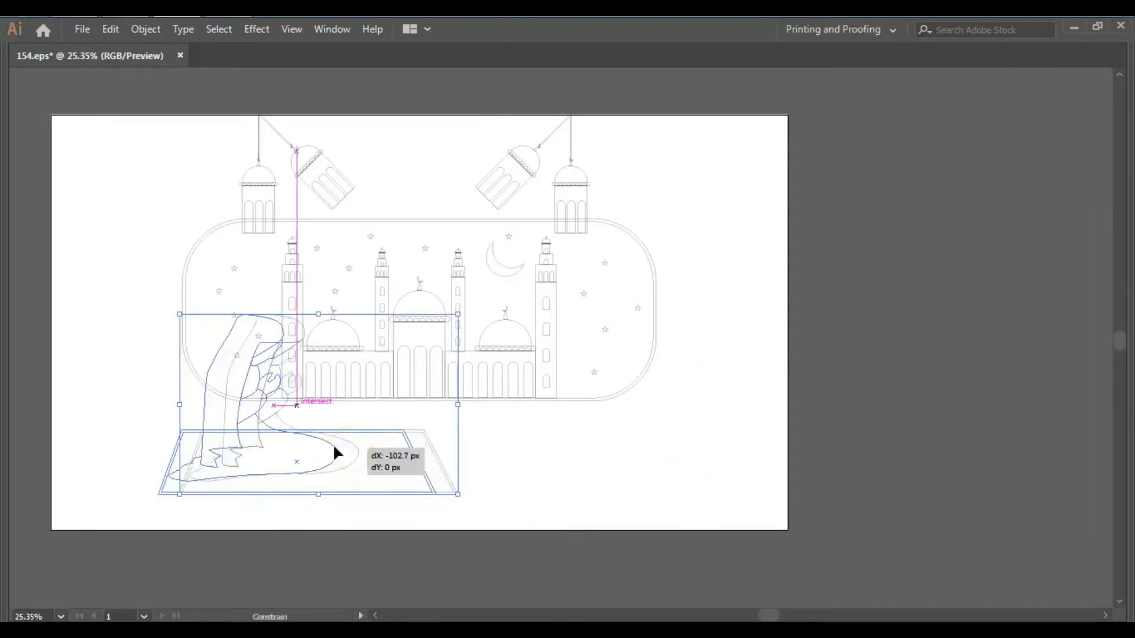
click(495, 479)
Create the EID title text and set it in Bebas Neue.
drag(528, 422, 563, 429)
double_click(567, 425)
key(ctrl+a)
text(HA)
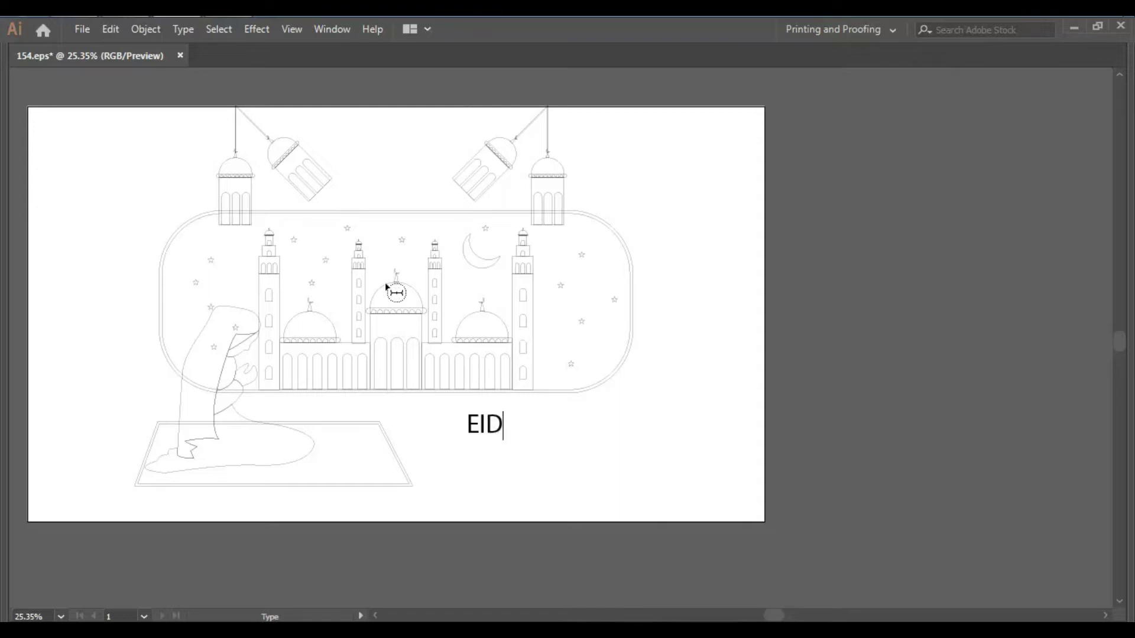
drag(507, 428, 529, 423)
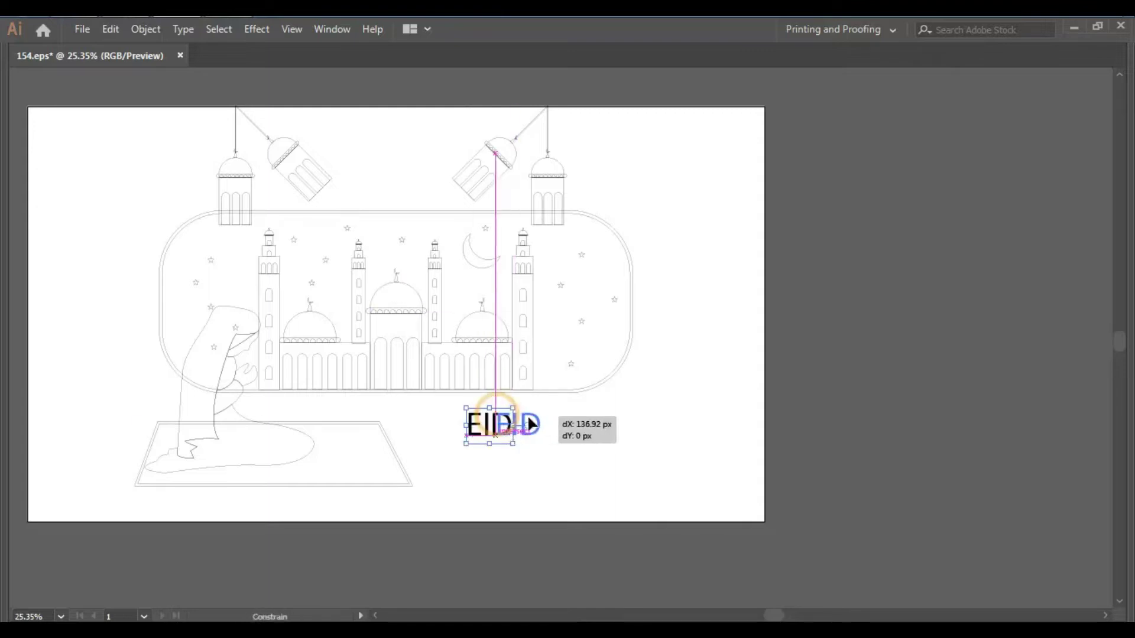
key(Tab)
click(888, 279)
key(Down)
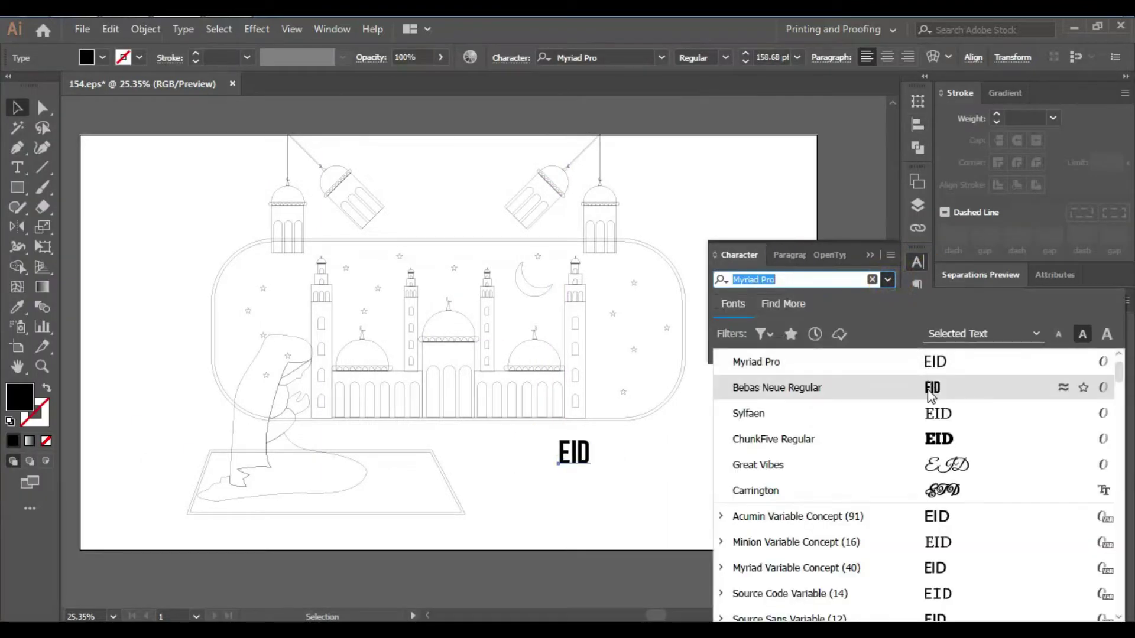
key(Return)
Duplicate EID below and turn the copy into MUBARAK in the David font.
key(Tab)
drag(530, 430, 530, 464)
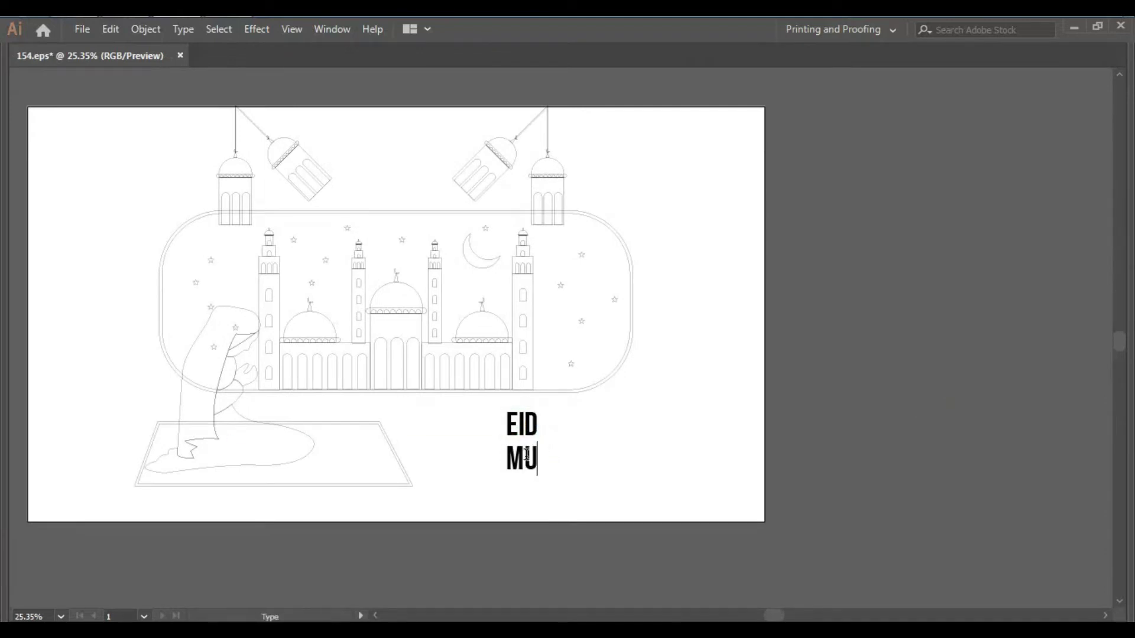
double_click(568, 461)
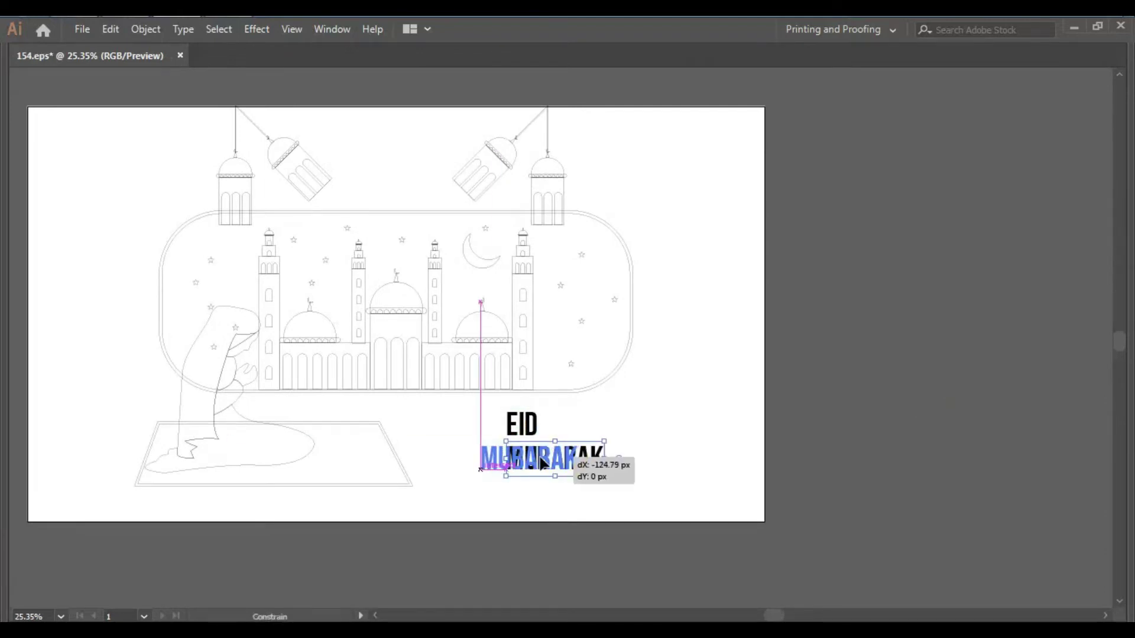
key(Tab)
click(887, 279)
click(961, 445)
key(Tab)
Nudge both title lines left together beside the artboard.
click(558, 422)
shift+click(621, 467)
drag(581, 452, 558, 448)
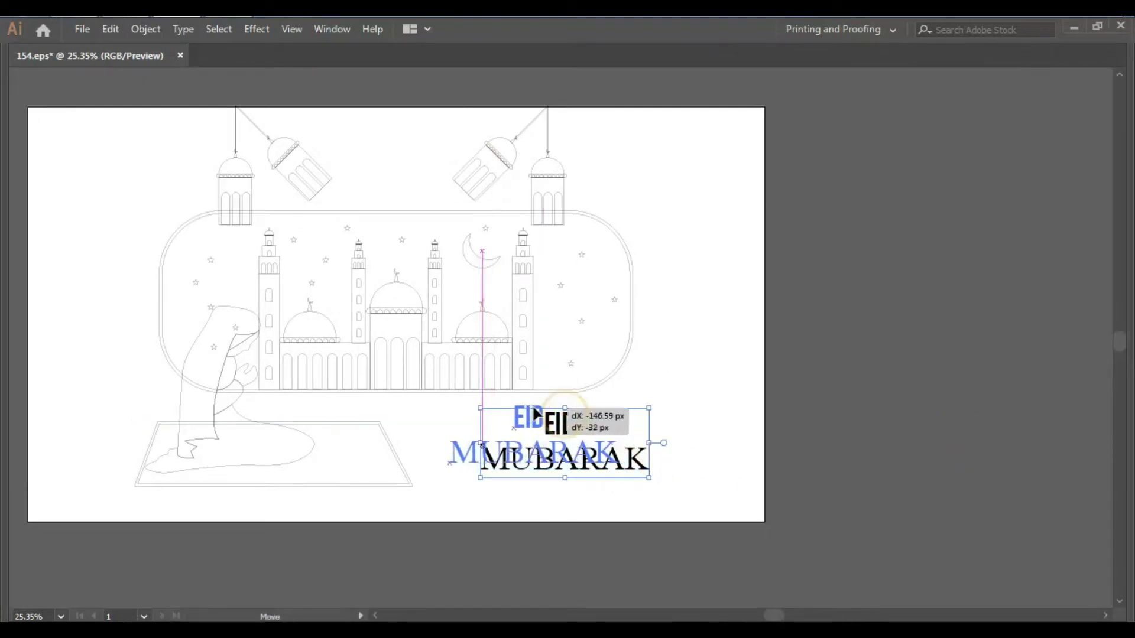
click(664, 439)
drag(700, 388, 774, 414)
mouse_move(652, 476)
mouse_down()
mouse_move(773, 401)
mouse_move(933, 351)
mouse_up()
click(749, 502)
Move the mosque frame and figure down, leaving the lanterns in place.
click(957, 416)
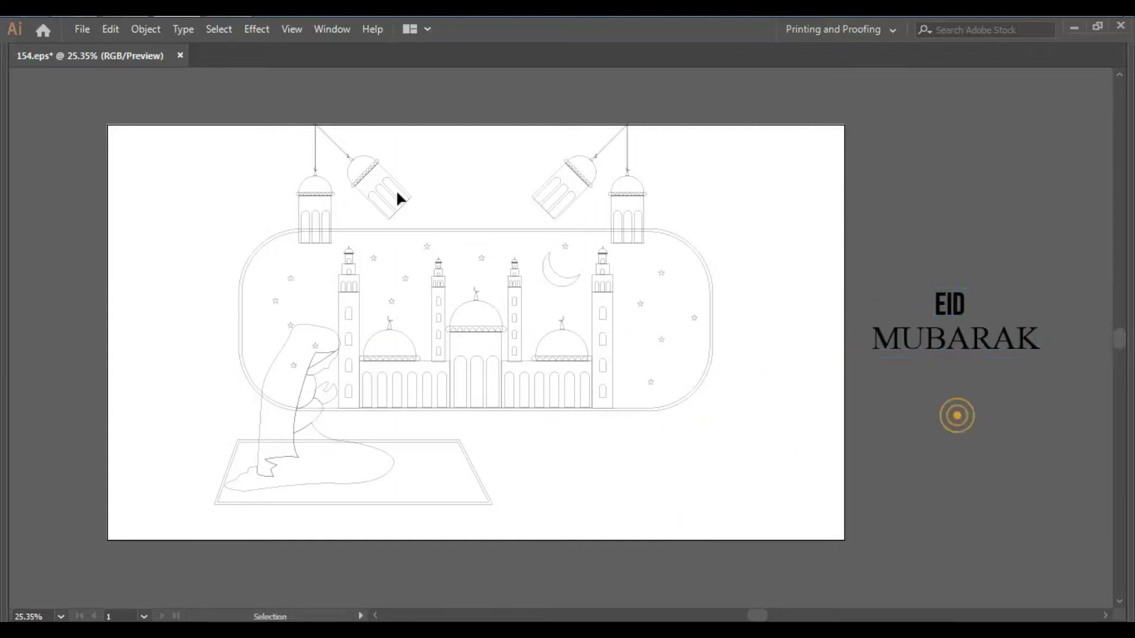
drag(158, 236, 736, 504)
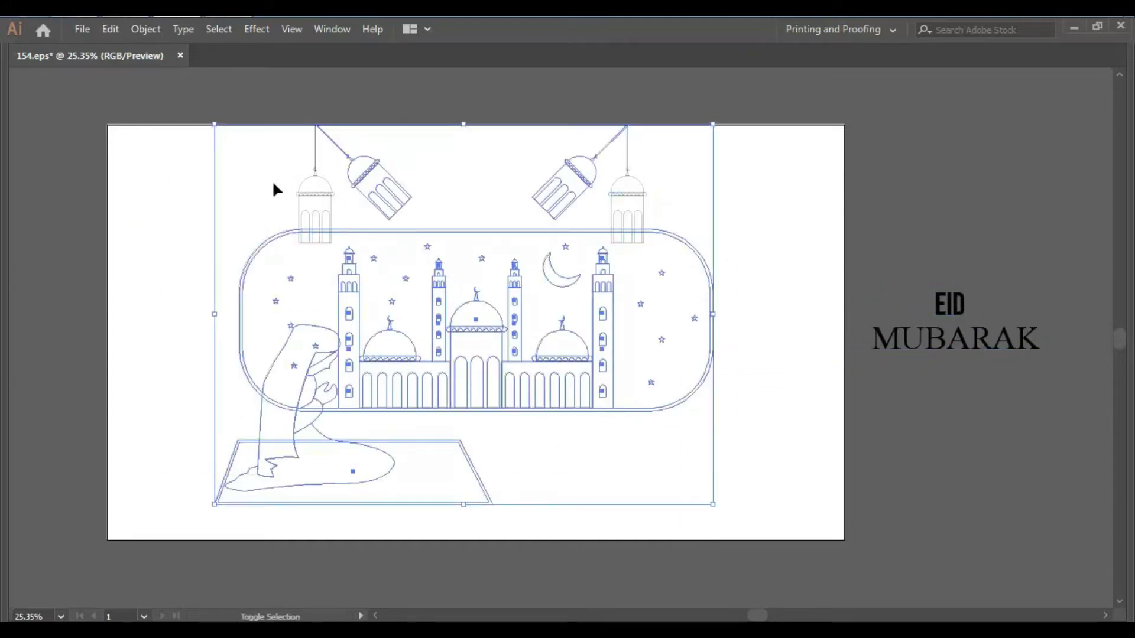
shift+click(562, 183)
shift+click(333, 204)
shift+click(629, 195)
key(shift+Down)
key(shift+Down)
key(shift+Down)
key(shift+Down)
key(shift+Down)
key(shift+Down)
key(shift+Down)
key(shift+Down)
key(shift+Down)
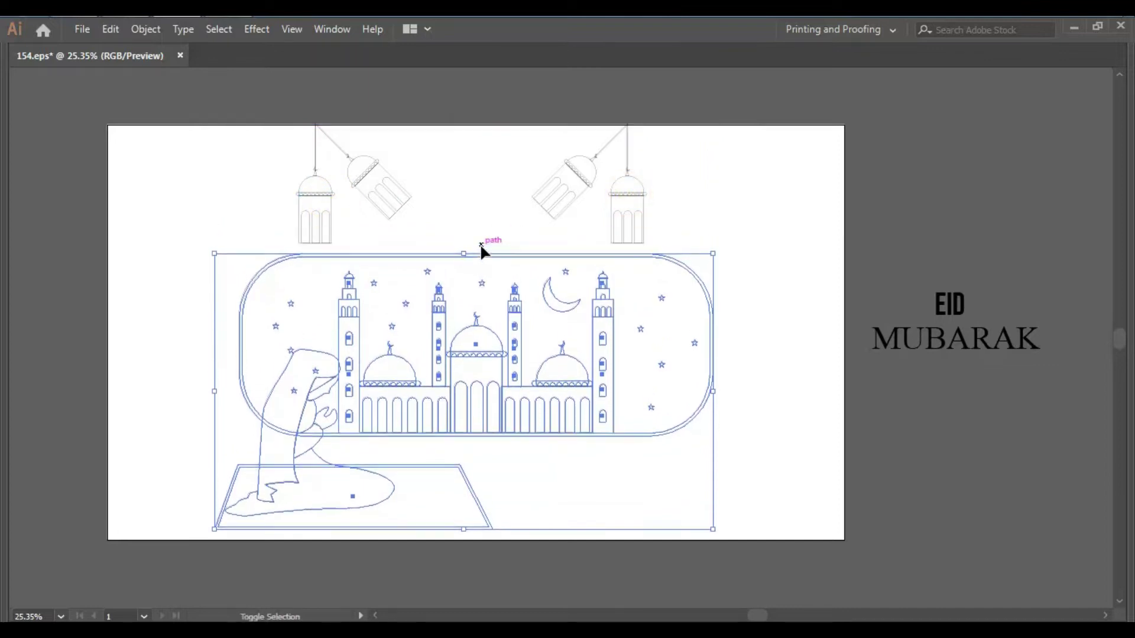
key(shift+Down)
key(shift+Down)
key(shift+Down)
Spread the top-right and top-left lantern pairs outward.
key(z)
drag(435, 480, 539, 549)
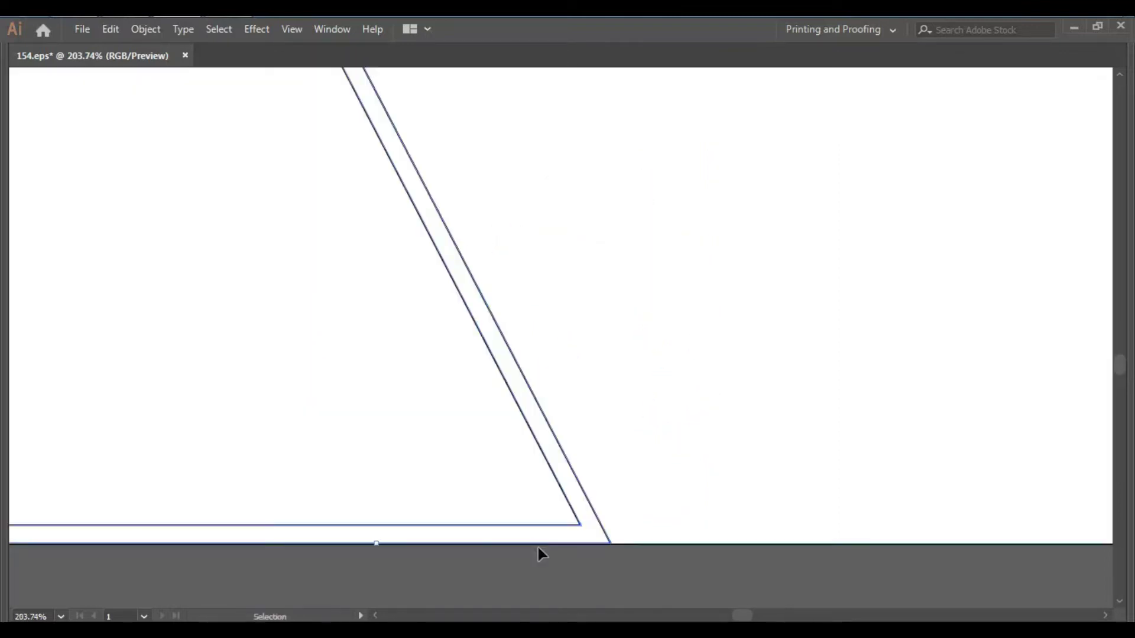
scroll(538, 547, down, 8)
drag(648, 171, 560, 198)
key(shift+Right)
key(shift+Right)
key(shift+Right)
key(shift+Right)
key(shift+Right)
key(shift+Right)
key(shift+Right)
key(shift+Right)
key(shift+Right)
key(shift+Right)
key(shift+Right)
key(shift+Right)
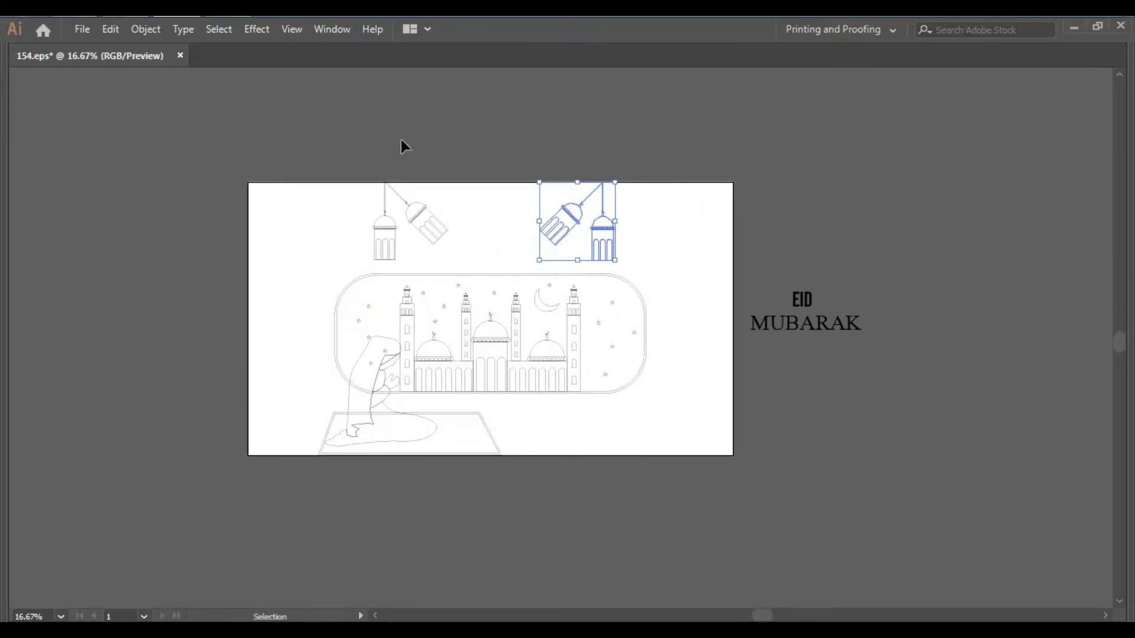
click(421, 205)
key(shift+Left)
key(shift+Left)
key(shift+Left)
key(shift+Left)
key(shift+Left)
key(shift+Left)
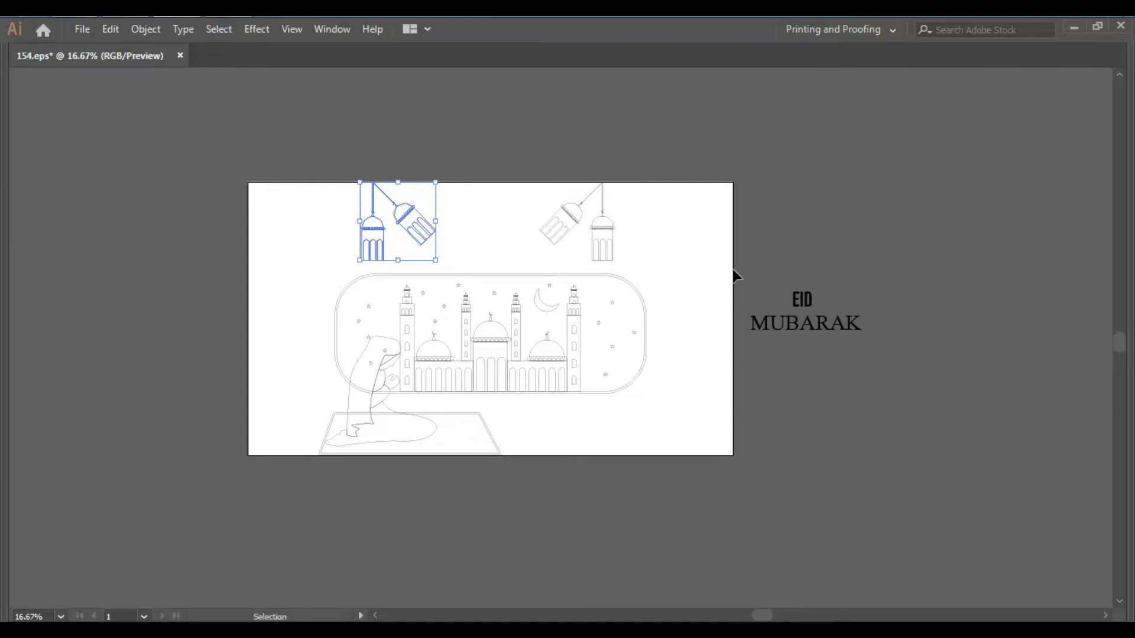
Place EID MUBARAK between the lanterns and paste four gradient swatch squares beside the artboard.
mouse_move(804, 313)
mouse_down()
mouse_move(486, 239)
mouse_move(768, 423)
mouse_up()
key(z)
drag(653, 347, 337, 304)
key(ctrl+v)
Fill the card background with the blue gradient, running vertically light at top.
drag(603, 326, 711, 357)
drag(635, 268, 737, 306)
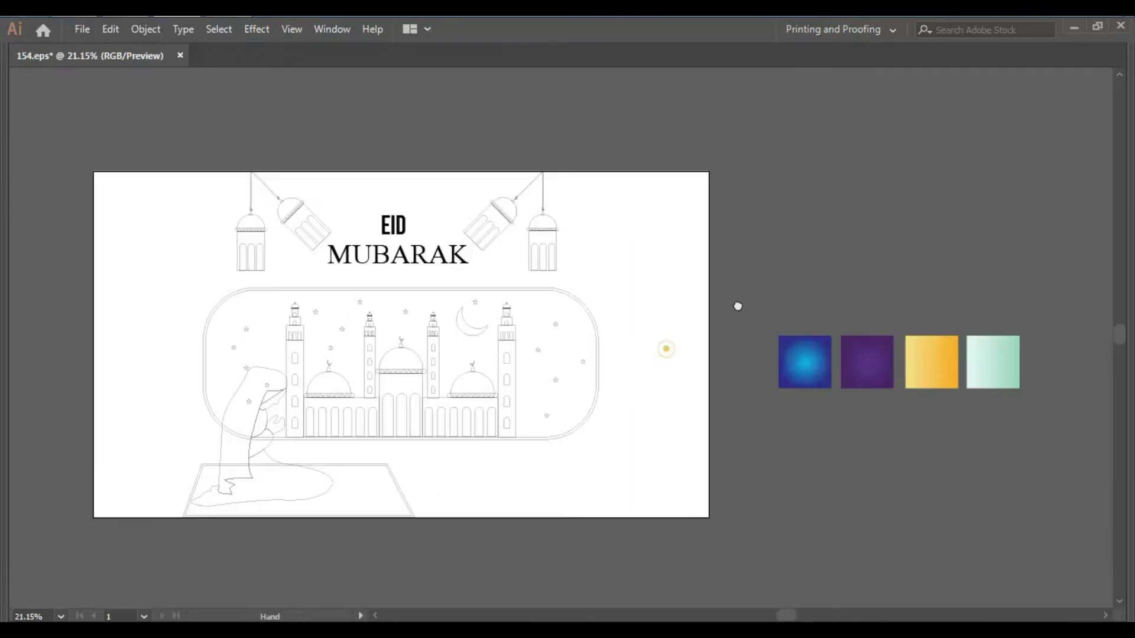
click(823, 358)
key(a)
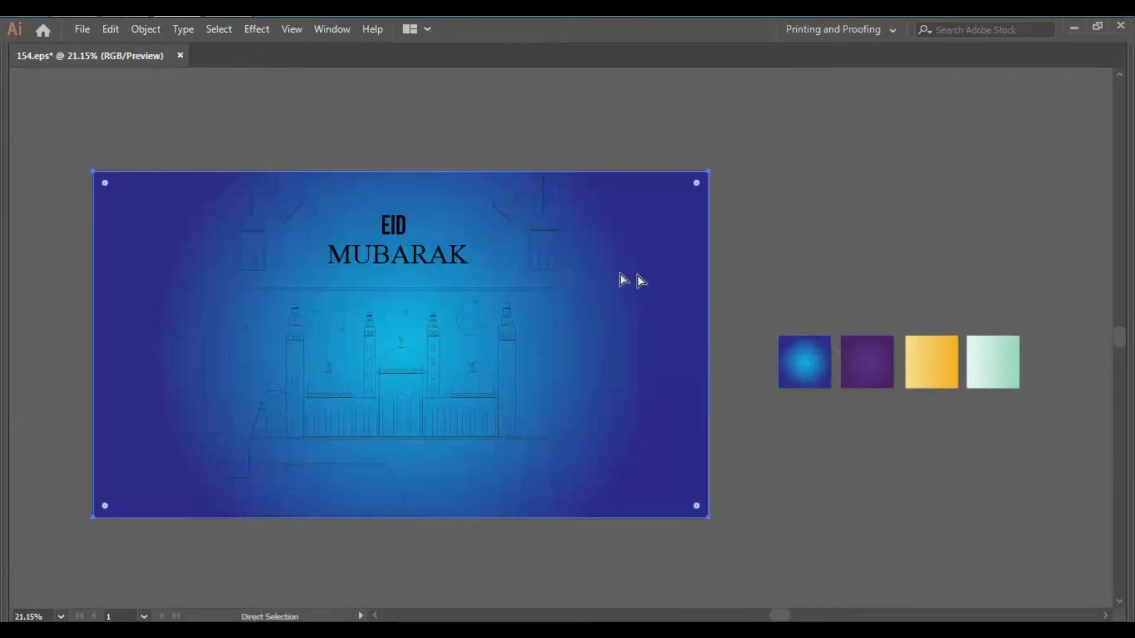
drag(401, 137, 400, 499)
Give the rounded frame the purple gradient fill and a gold gradient outline.
click(597, 357)
key(i)
click(866, 359)
click(598, 370)
shift+click(931, 362)
drag(752, 465, 782, 440)
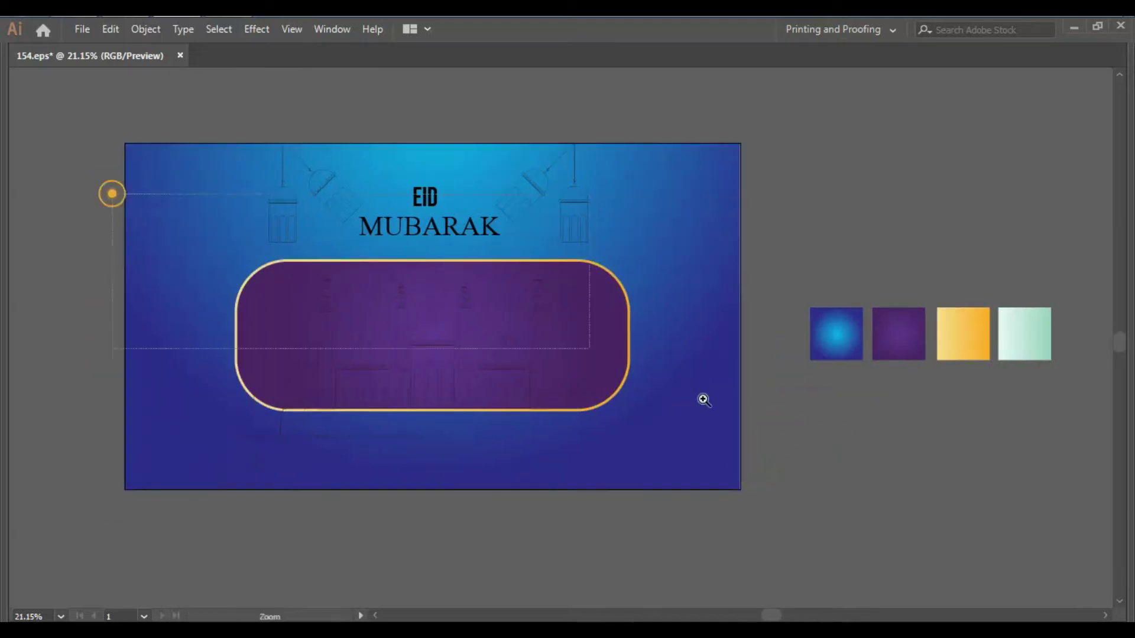
click(703, 400)
drag(983, 331, 714, 319)
Fill the central half-circle dome with the gold gradient.
scroll(479, 332, left, 3)
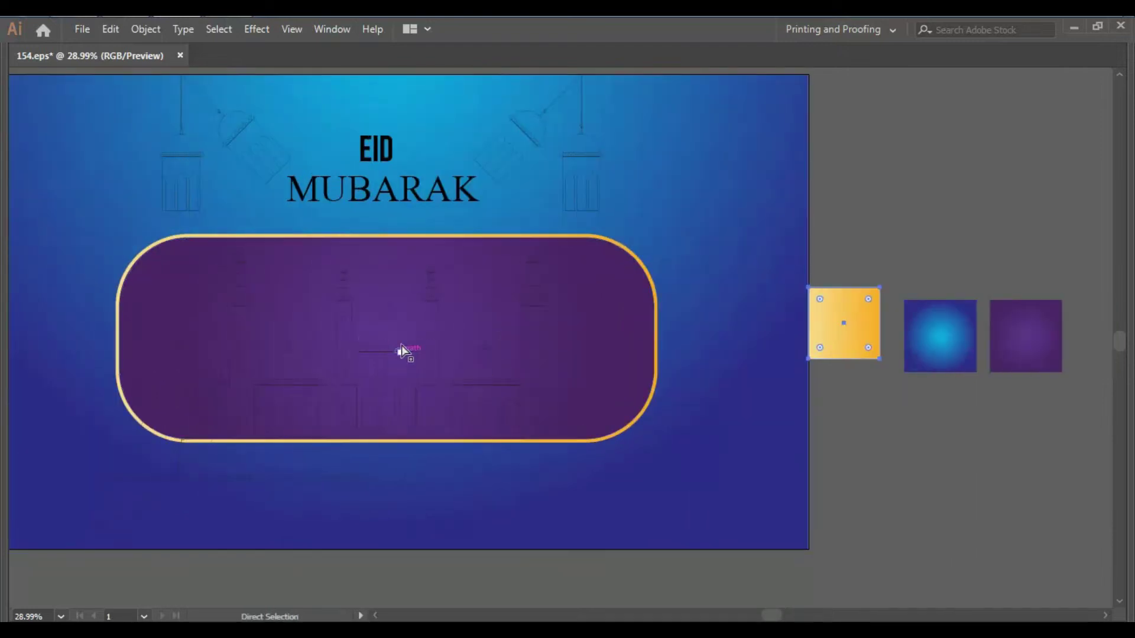
key(i)
click(839, 313)
scroll(871, 254, right, 3)
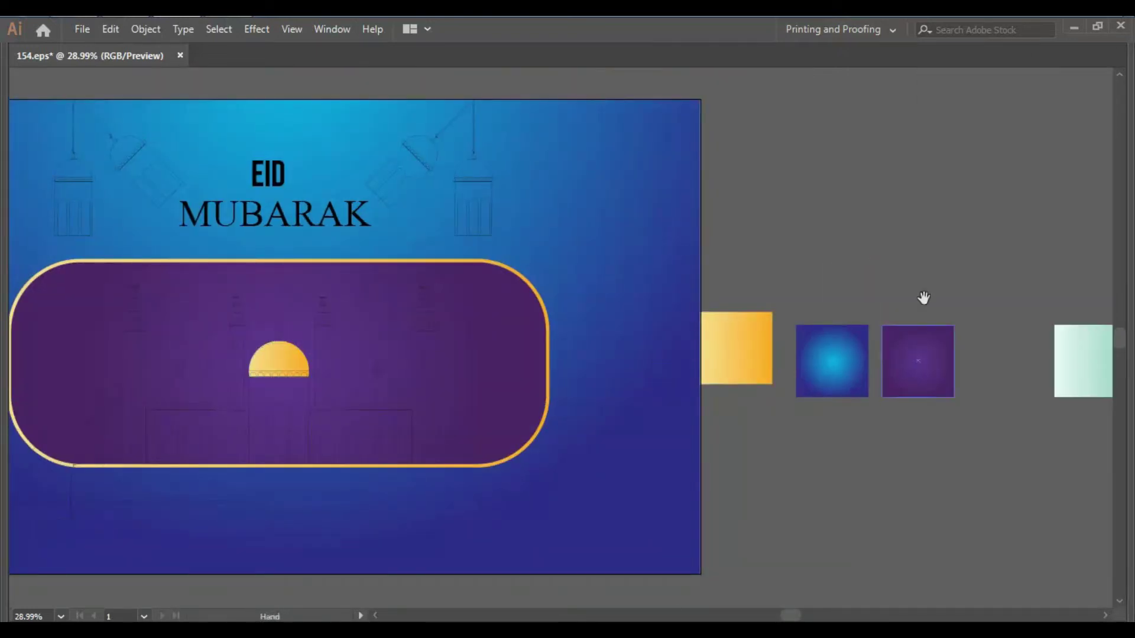
drag(921, 299, 551, 295)
Colour the central dome's bottom band red.
drag(579, 353, 452, 237)
scroll(636, 292, left, 5)
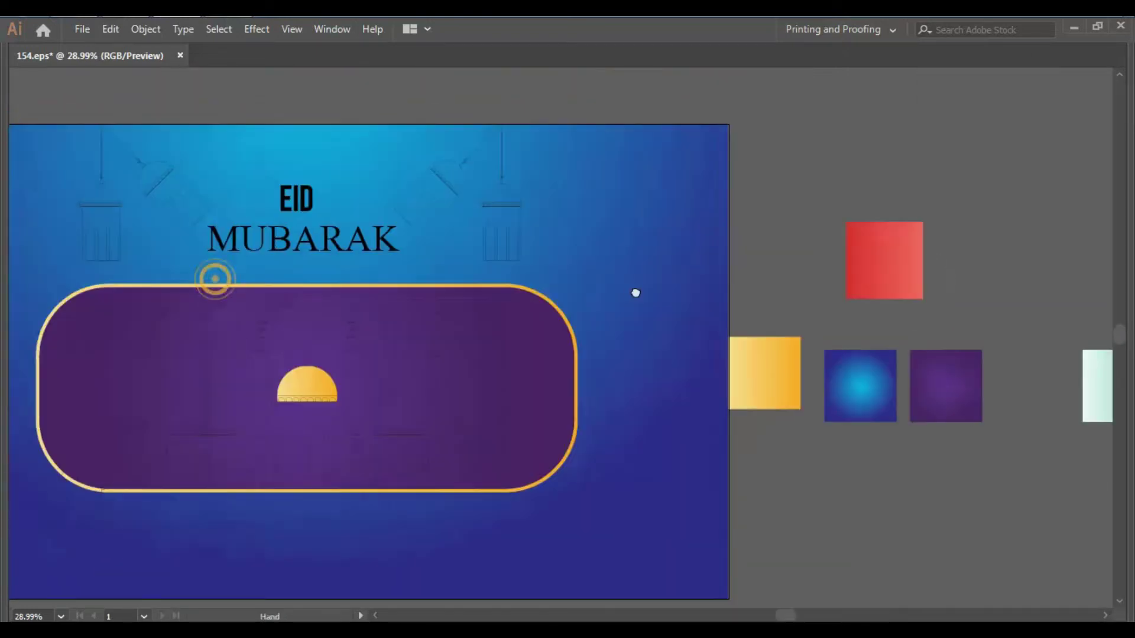
key(a)
click(358, 390)
click(886, 260)
Colour the rectangle below the central dome yellow.
drag(152, 283, 537, 489)
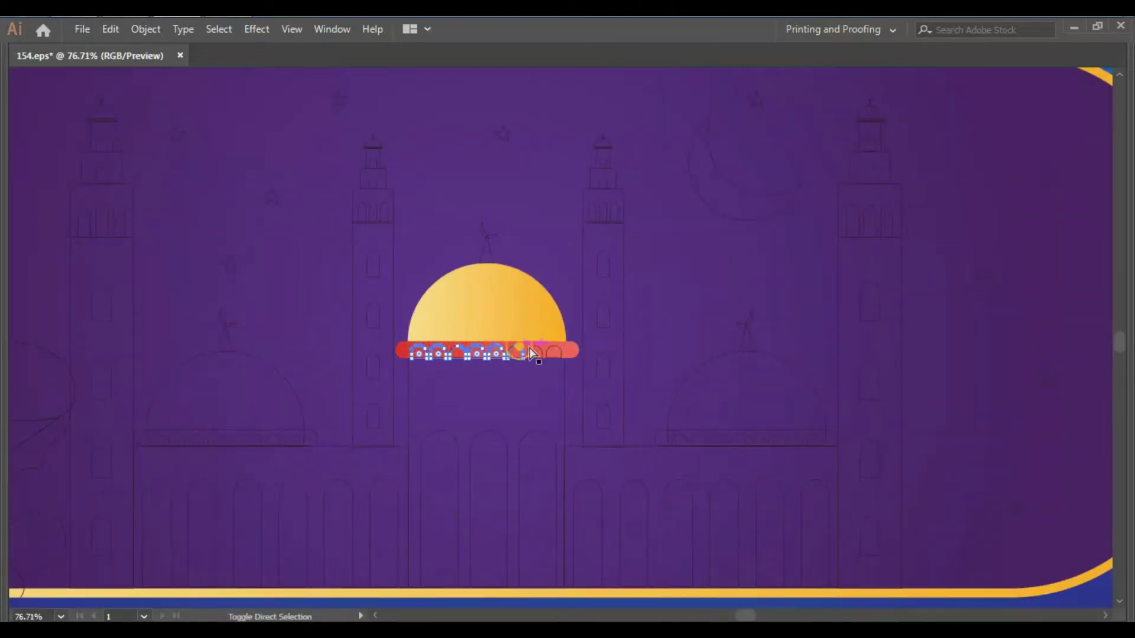
scroll(524, 496, down, 3)
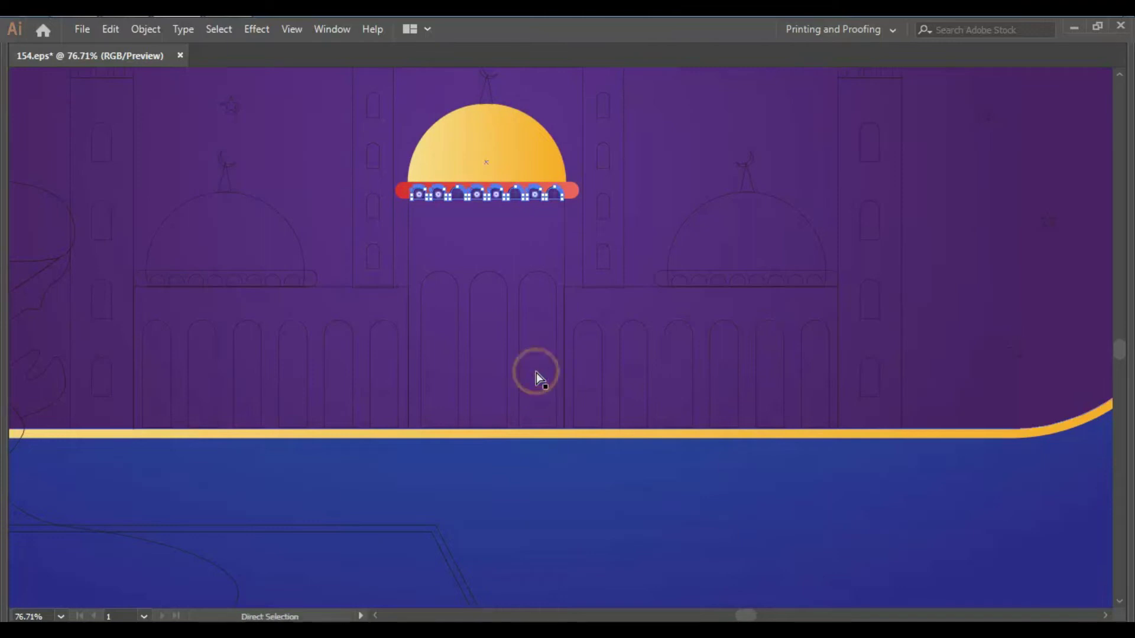
click(536, 373)
scroll(538, 376, up, 1)
click(491, 532)
click(451, 321)
Fill the tower arches with purple gradient and the block beside it yellow.
shift+click(488, 312)
shift+click(537, 320)
key(ctrl+8)
click(549, 504)
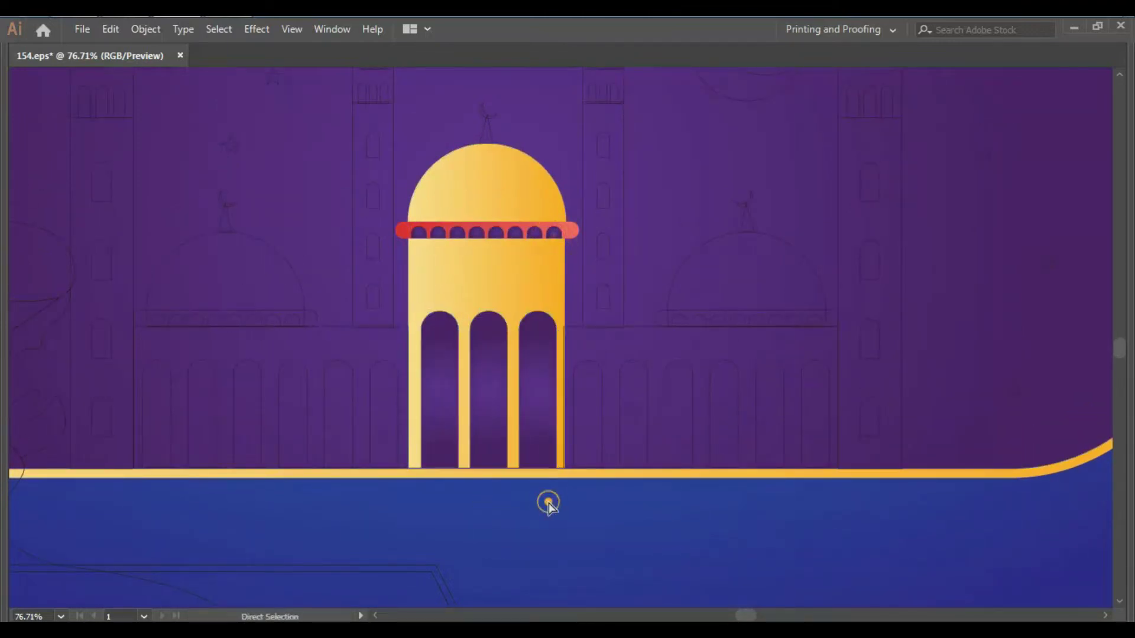
drag(480, 481, 489, 489)
click(572, 348)
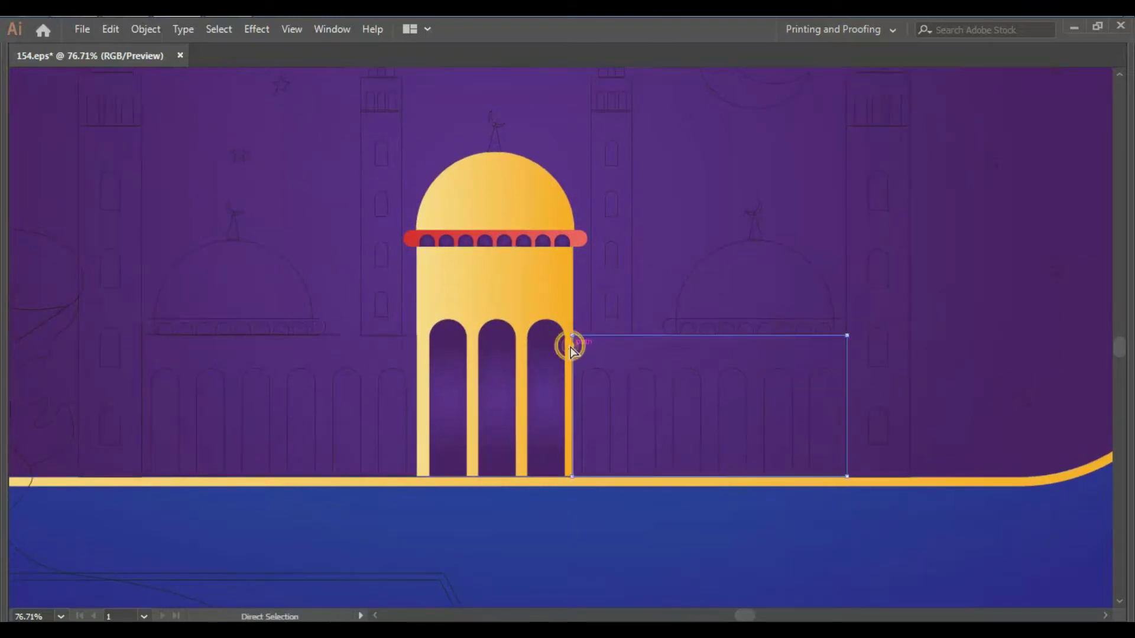
click(544, 293)
key(a)
Fill the row of wing arches, including the left wing's, with the purple arch gradient.
click(595, 369)
shift+click(641, 368)
shift+click(687, 368)
shift+click(732, 368)
shift+click(778, 368)
shift+click(823, 369)
shift+click(392, 369)
shift+click(347, 368)
shift+click(305, 371)
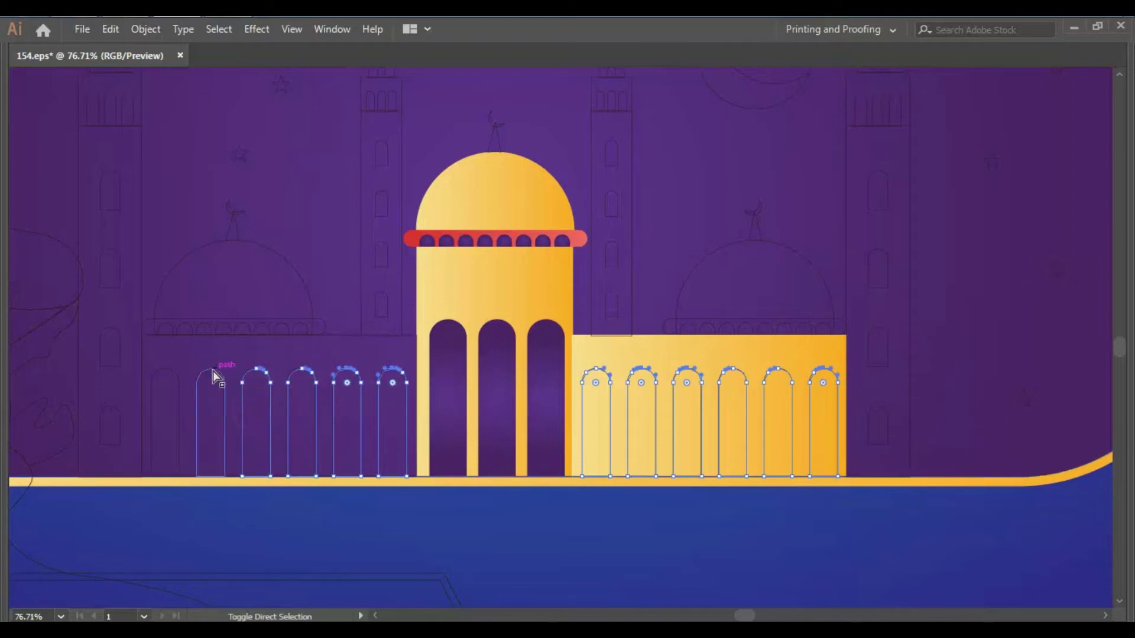
shift+click(171, 370)
key(i)
click(448, 397)
Copy the right wing's gold gradient onto the left wing's wall.
ctrl+click(148, 336)
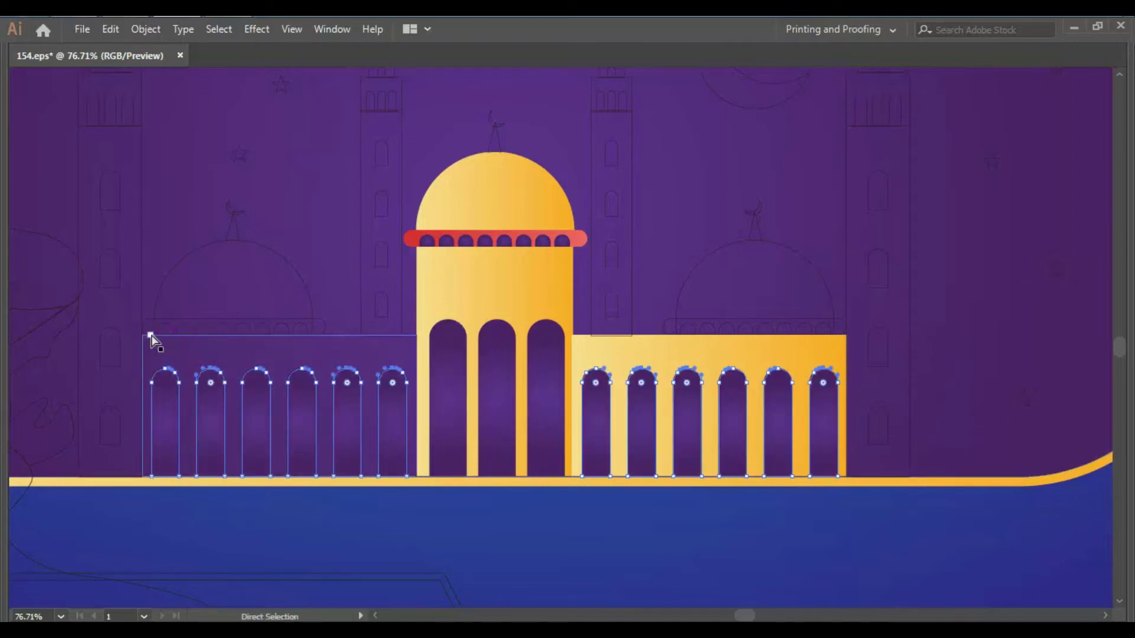
click(593, 356)
key(a)
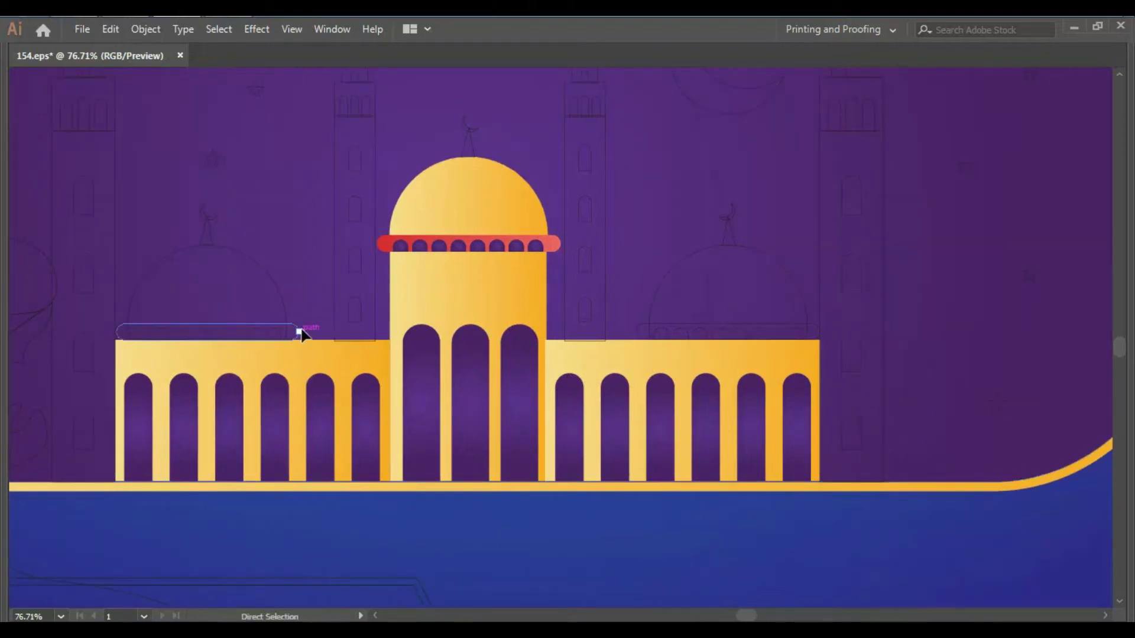
click(567, 240)
Bring the left wing's arched band forward and colour it red like the central band.
drag(258, 334, 355, 329)
key(ctrl+shift+bracketleft)
click(387, 279)
click(362, 328)
key(ctrl+shift+bracketright)
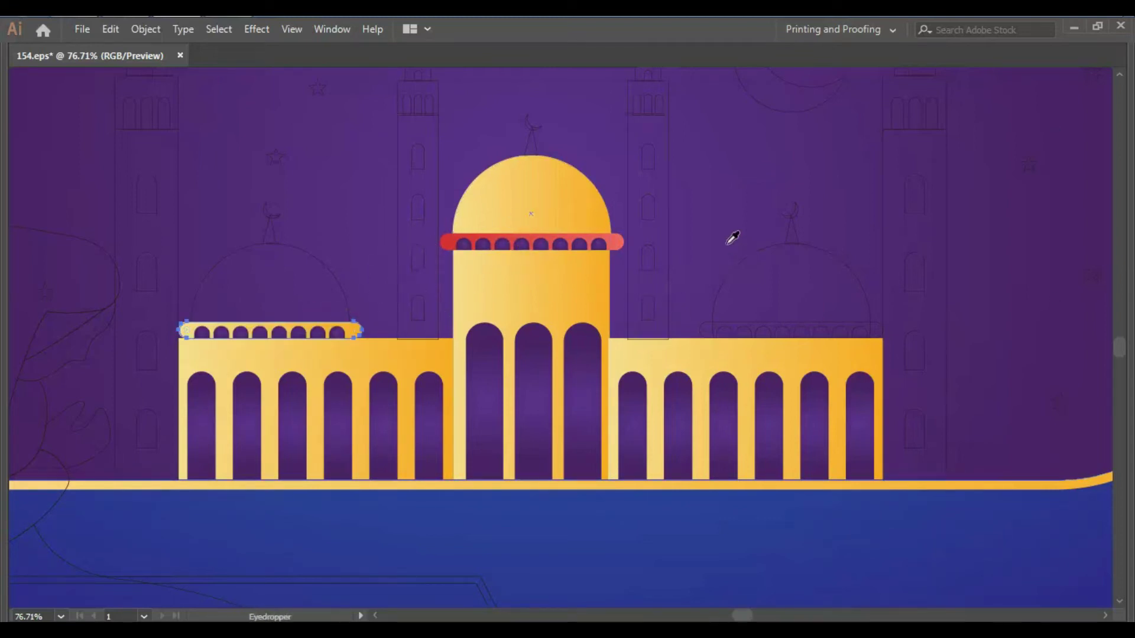
click(617, 242)
Fill the left dome with the gold gradient and bring it forward.
key(a)
click(380, 275)
click(339, 285)
key(ctrl+shift+bracketright)
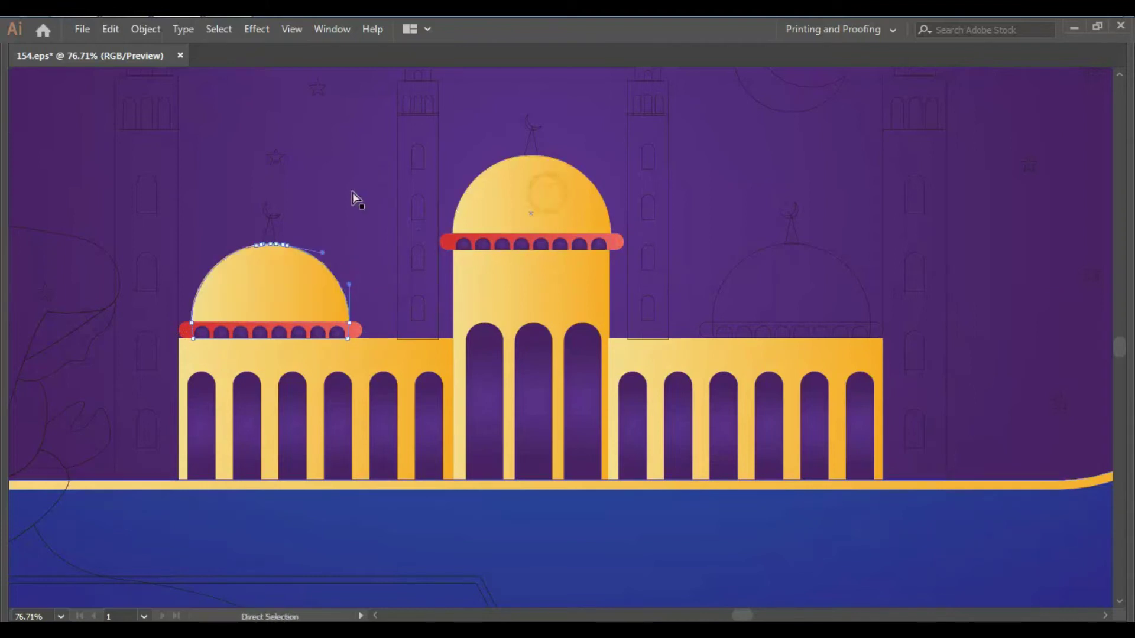
Make the left spire, crescent and central spire gold.
scroll(290, 218, up, 2)
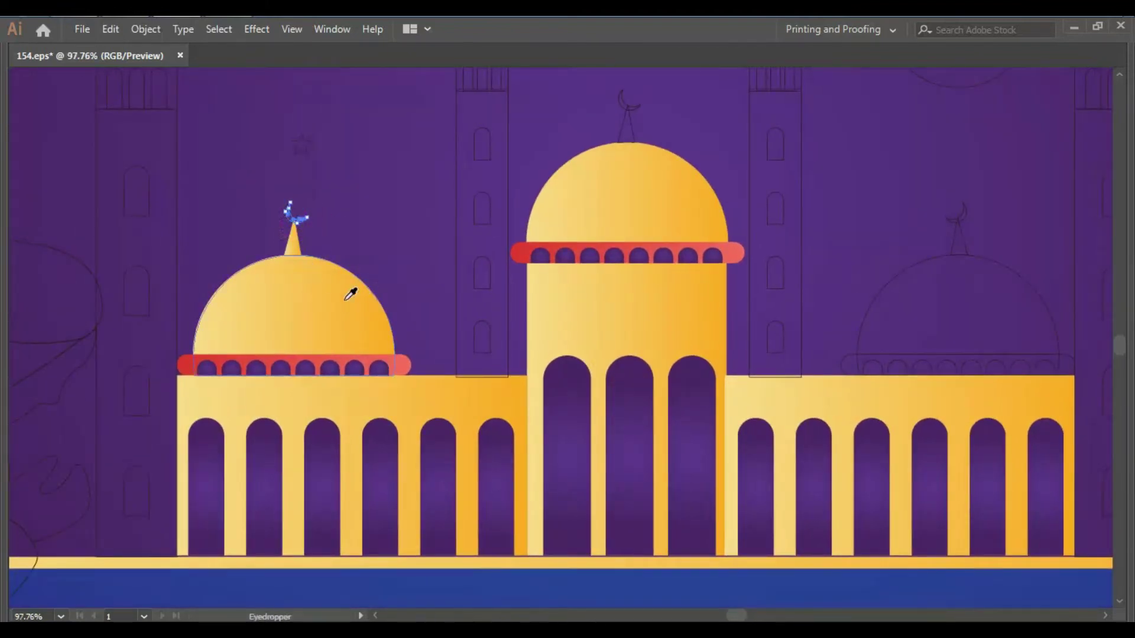
click(349, 293)
drag(375, 223, 355, 244)
key(a)
key(i)
click(646, 185)
key(a)
Fill the right dome and its spire with gold.
drag(654, 142, 519, 210)
drag(808, 312, 774, 350)
key(i)
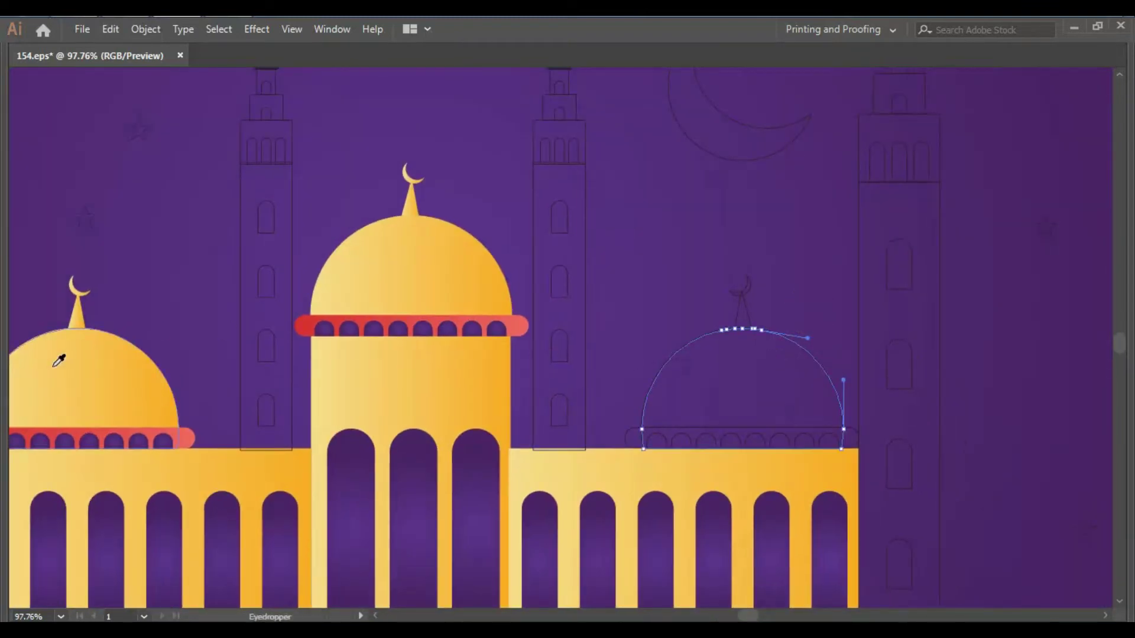
click(56, 357)
key(a)
click(772, 267)
click(763, 387)
key(a)
Colour the right dome's band red.
click(794, 289)
click(836, 436)
key(i)
click(89, 441)
key(a)
Fill the right band's arches purple to match the left band's arches.
shift+click(682, 438)
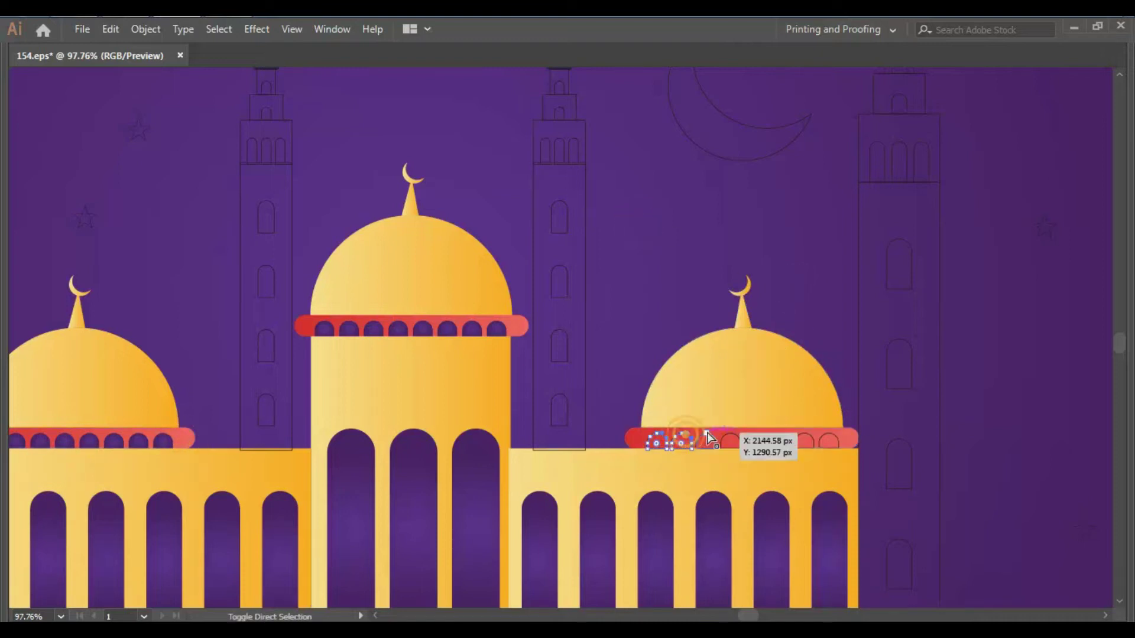
shift+click(755, 441)
shift+click(780, 440)
shift+click(829, 440)
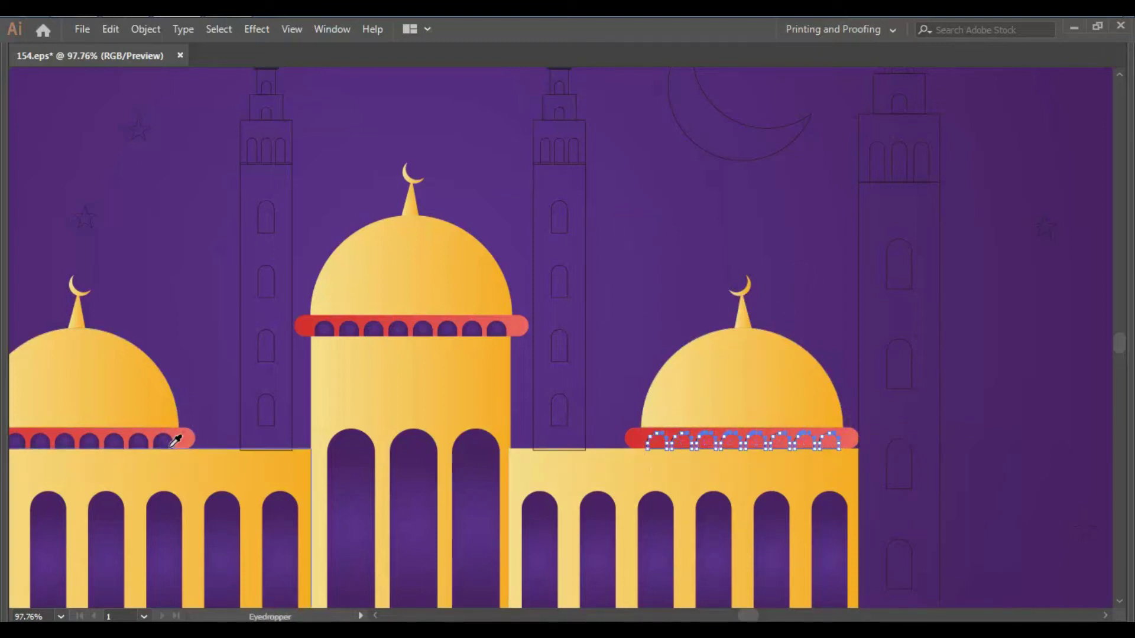
click(166, 440)
Give the left minaret's tower the dome's gold gradient.
key(v)
key(ctrl+minus)
key(ctrl+minus)
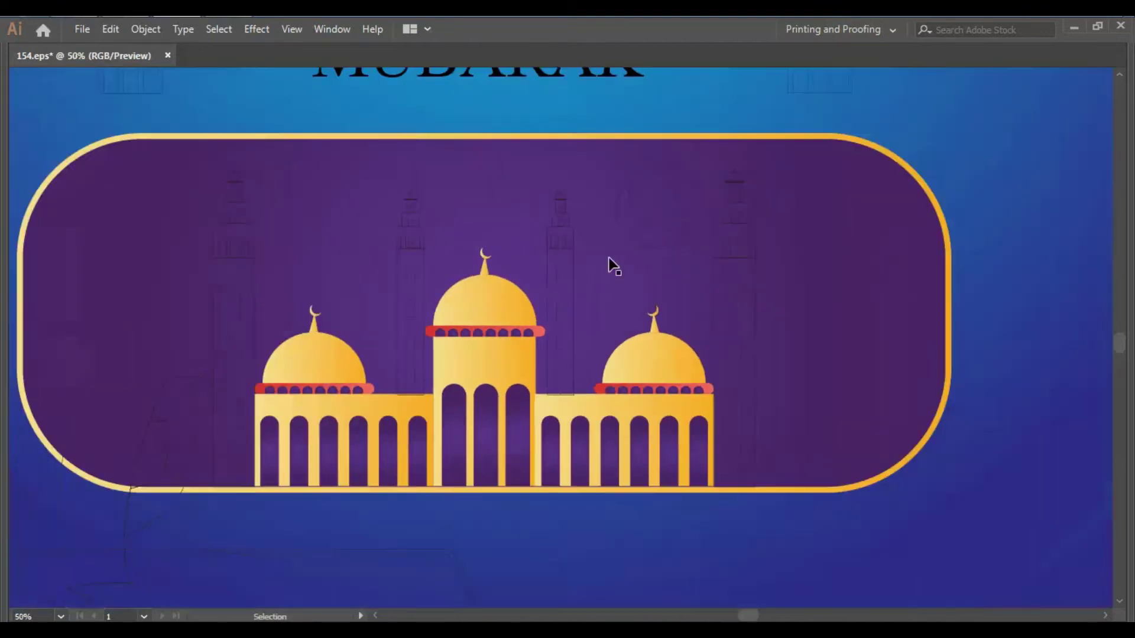
key(ctrl+minus)
scroll(322, 355, up, 2)
key(a)
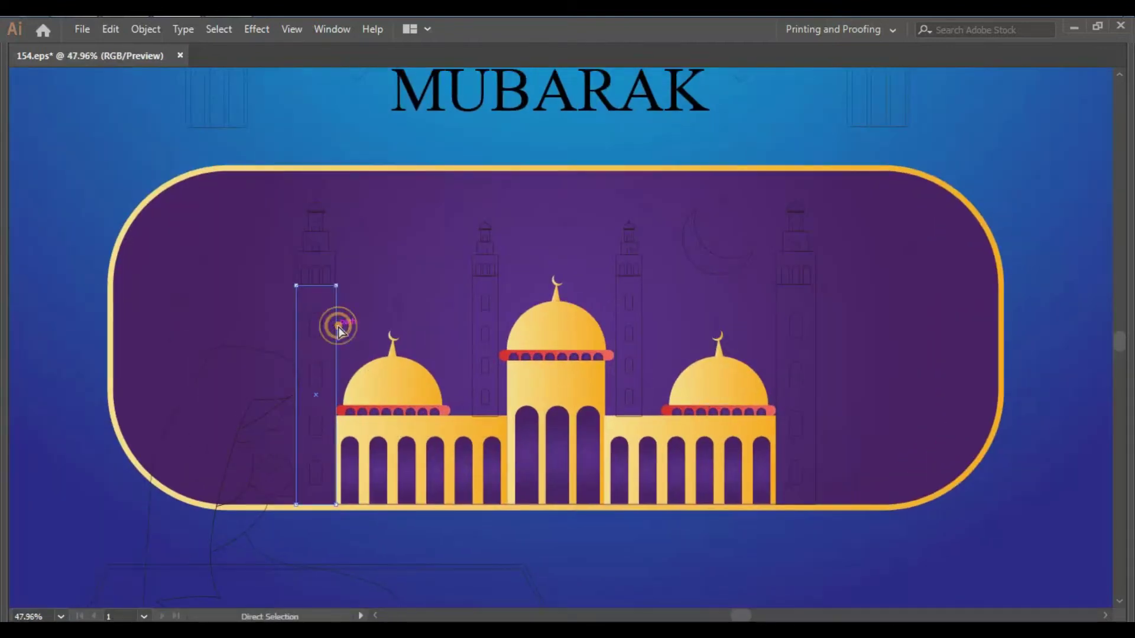
key(i)
click(406, 392)
Fill the three minaret windows with the arch purple.
shift+click(315, 371)
shift+click(315, 420)
shift+click(313, 465)
key(i)
click(371, 454)
key(a)
click(393, 310)
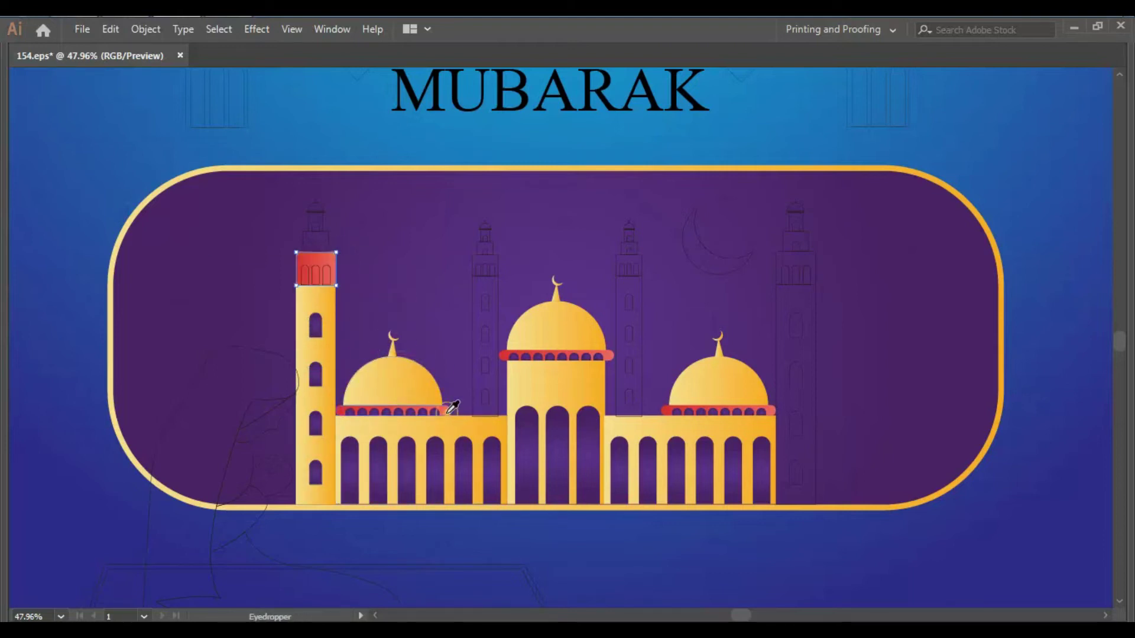
Colour the box at the minaret's top red like the band.
scroll(294, 298, up, 3)
drag(302, 297, 303, 297)
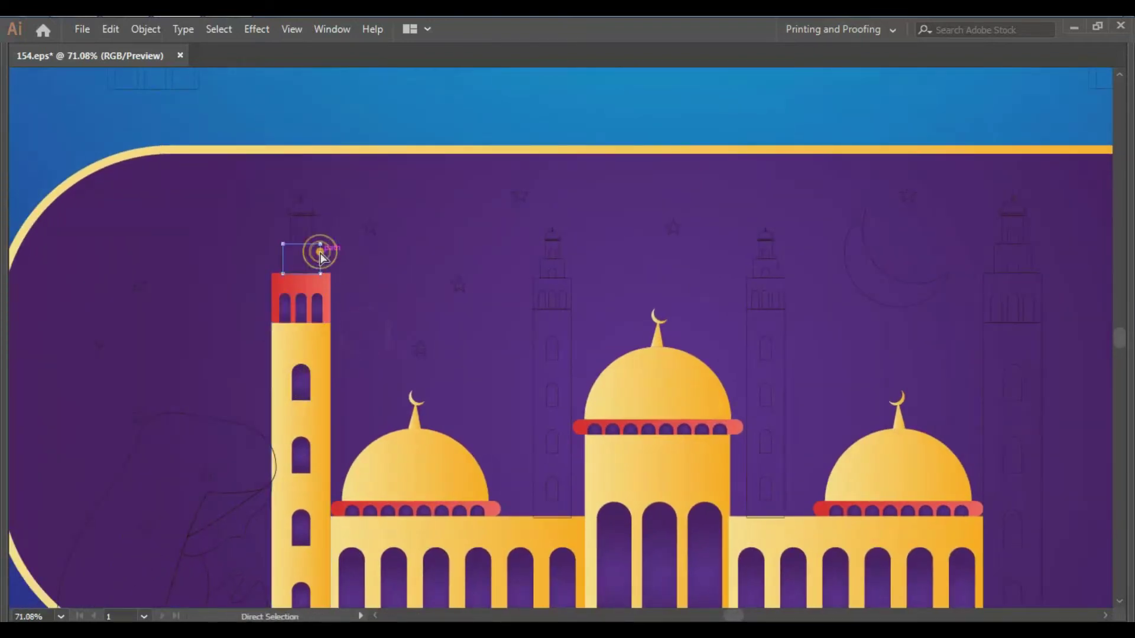
key(i)
click(328, 355)
click(325, 276)
Make the minaret's little dome gold and its band red.
key(z)
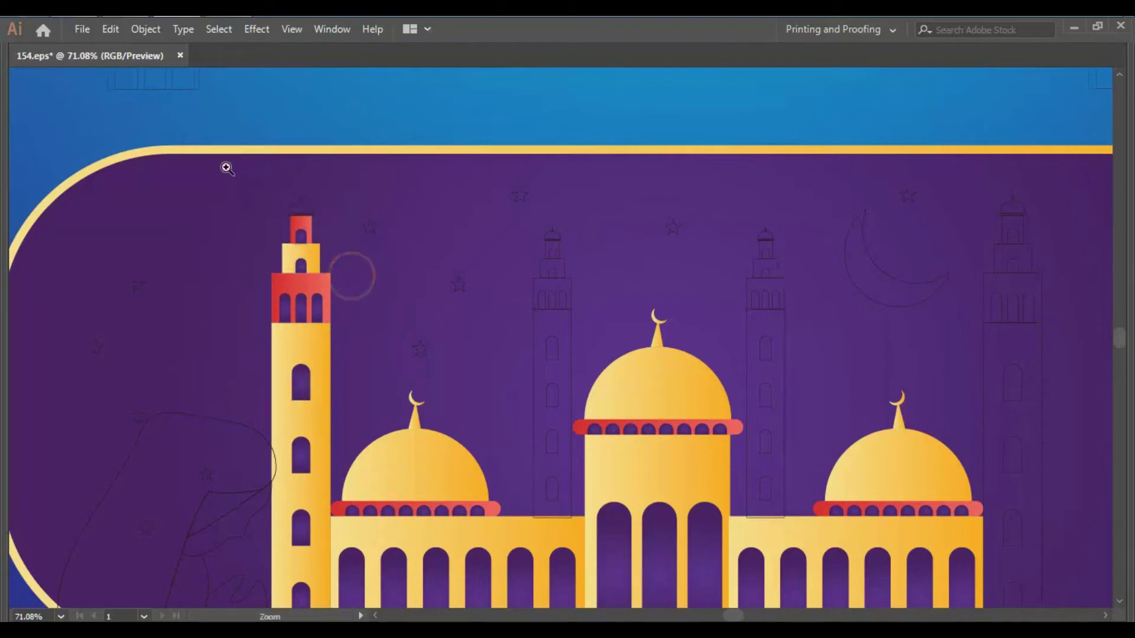
drag(227, 169, 396, 263)
key(i)
click(614, 567)
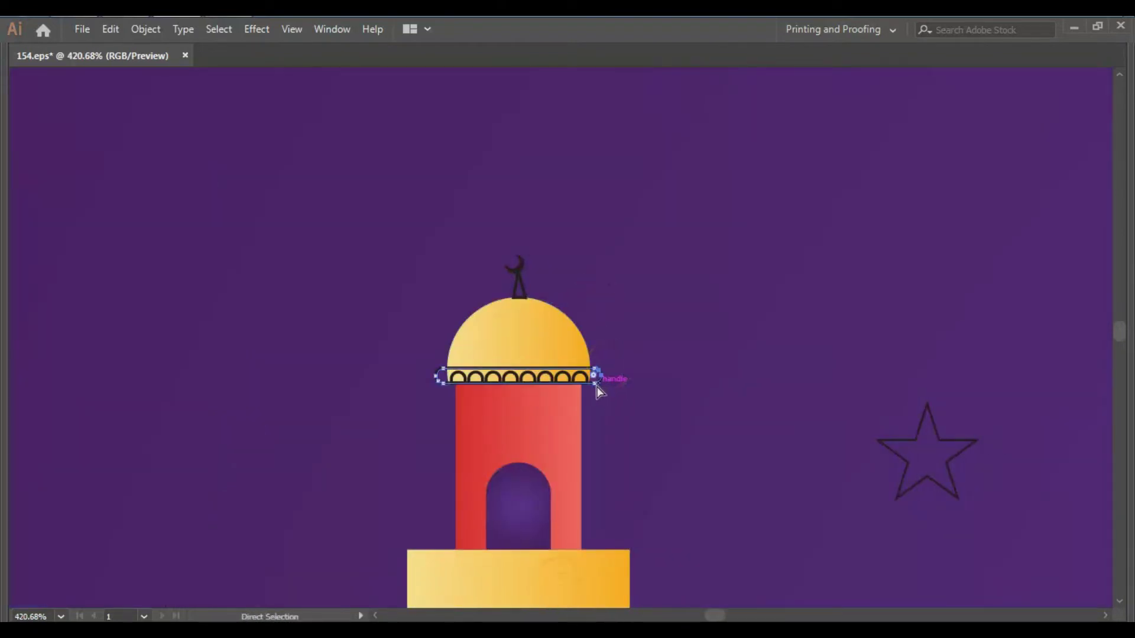
key(i)
click(576, 396)
Fill the arches on the minaret band with dark purple.
drag(578, 376, 506, 378)
shift+click(476, 373)
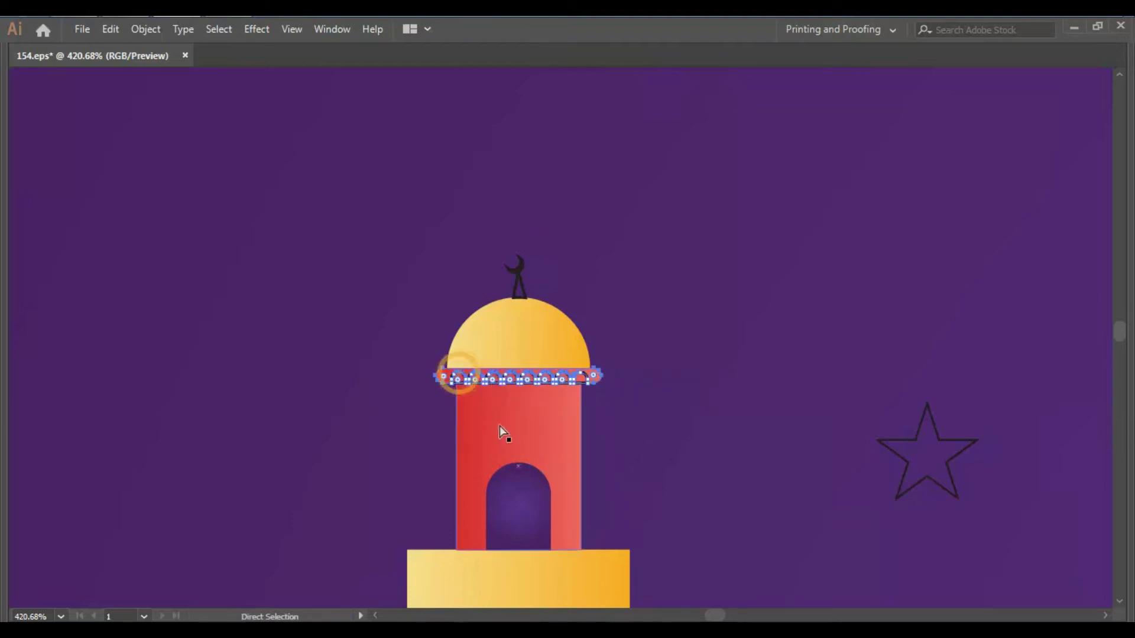
click(557, 431)
click(532, 341)
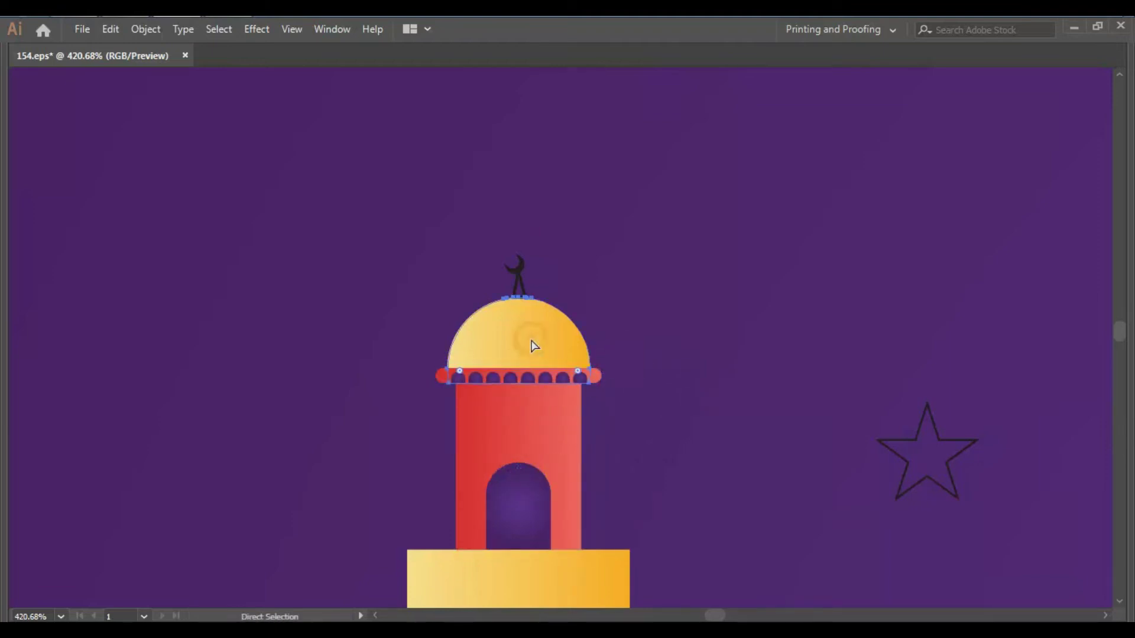
Delete the right outline minaret inside the mosque group.
key(v)
scroll(622, 313, down, 6)
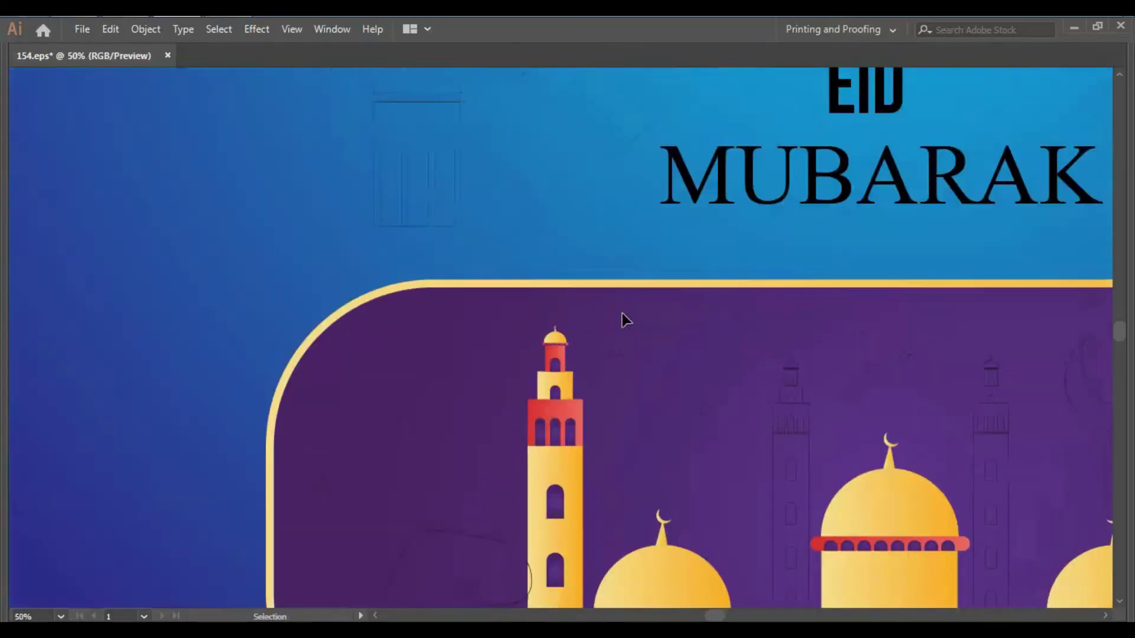
scroll(719, 369, down, 2)
double_click(740, 353)
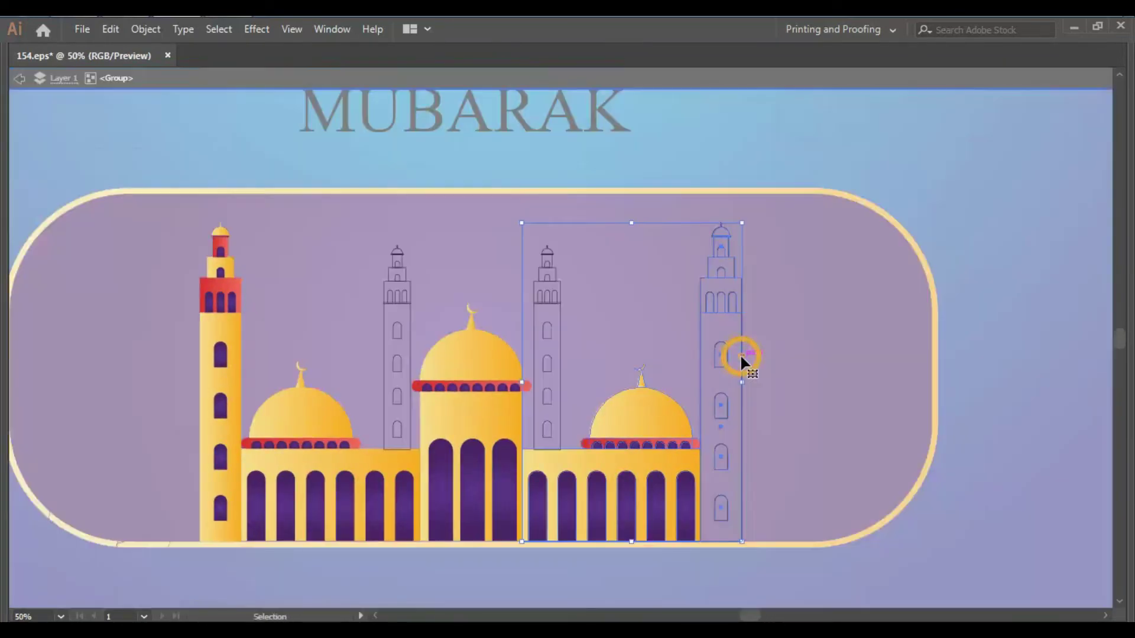
double_click(740, 353)
key(Delete)
key(Escape)
Place a copy of the coloured left minaret at the mosque's right end.
double_click(226, 326)
click(226, 326)
drag(213, 431, 713, 431)
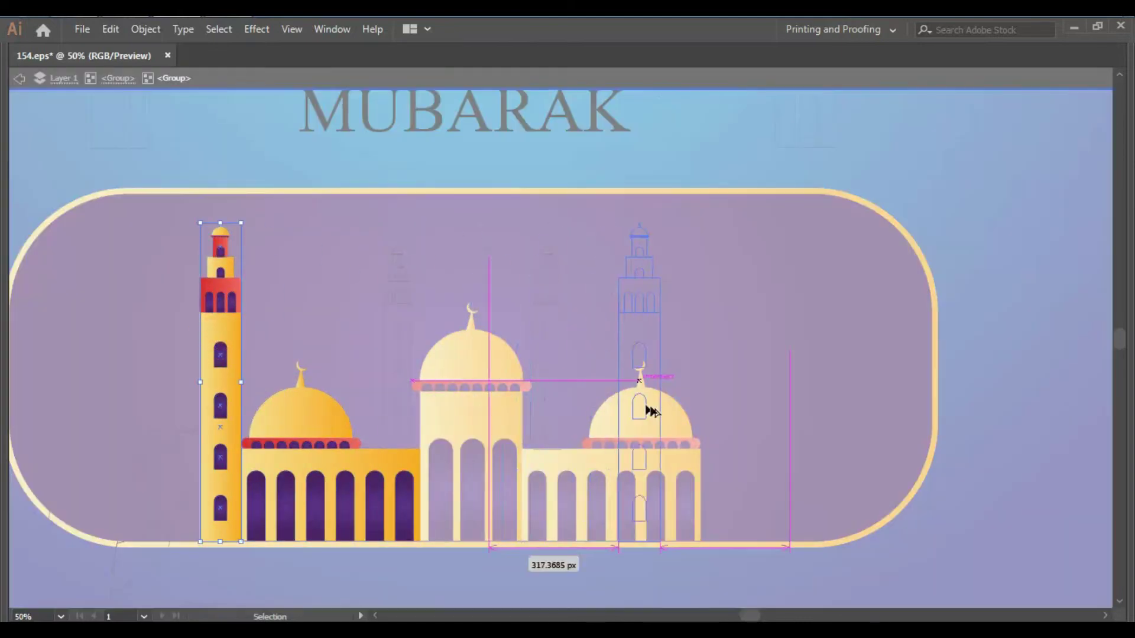
key(Escape)
Move the left outline minaret onto the right minaret's spot and remove the leftover outline minarets.
scroll(798, 438, left, 2)
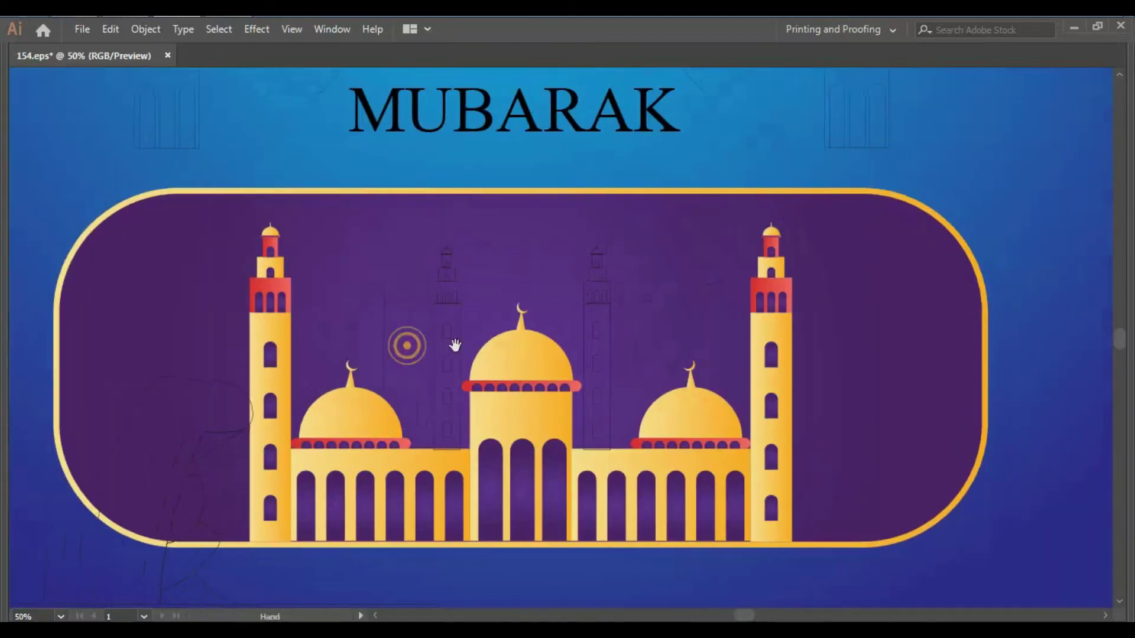
double_click(755, 384)
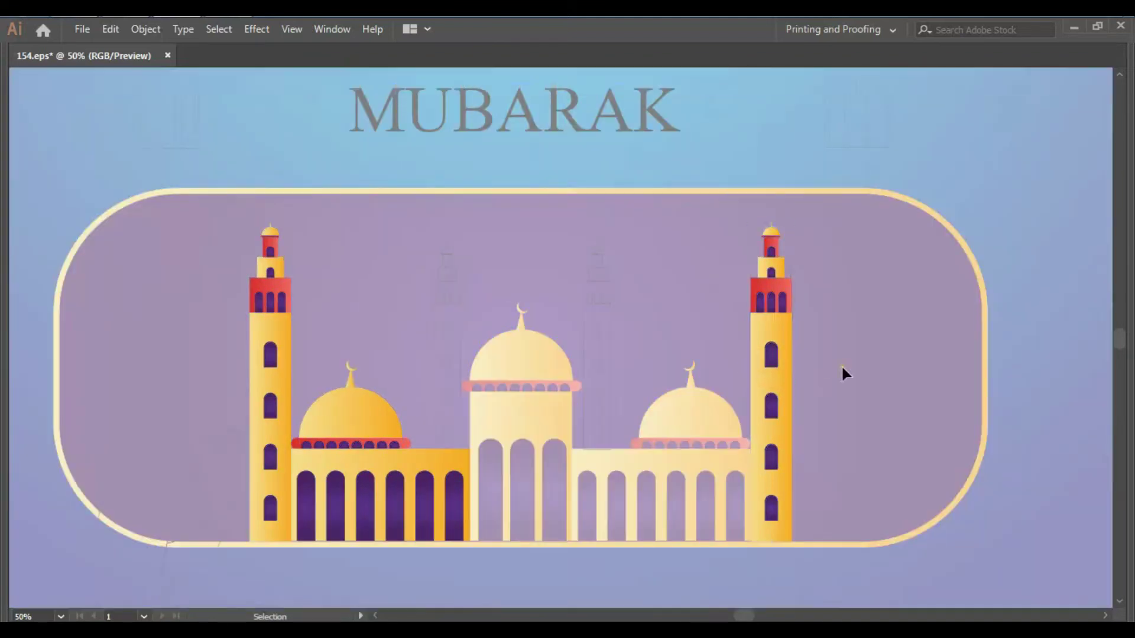
key(Escape)
double_click(453, 275)
drag(561, 285, 757, 319)
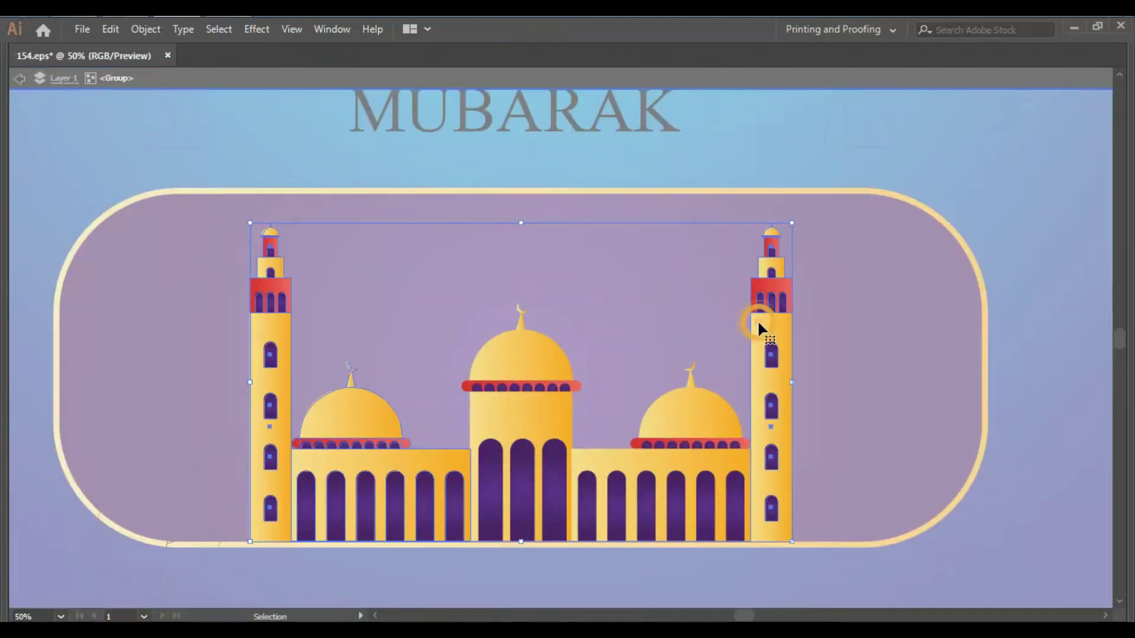
double_click(761, 322)
key(Escape)
Add two smaller minaret copies on either side of the central dome.
right_click(774, 369)
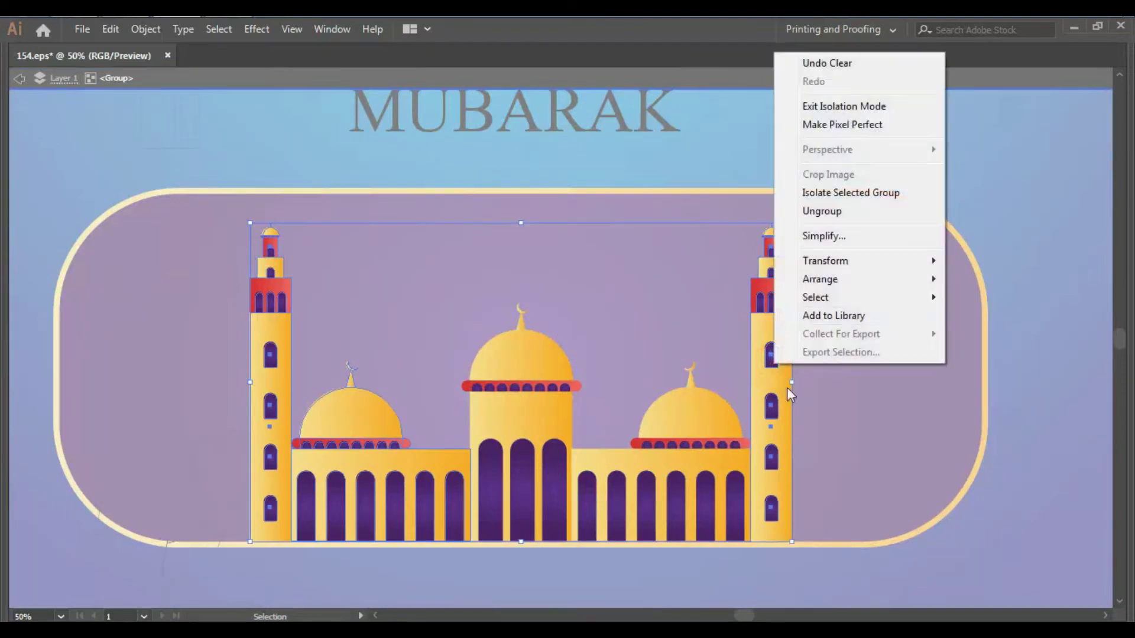
drag(779, 349, 448, 260)
drag(448, 135, 445, 245)
drag(444, 378, 594, 381)
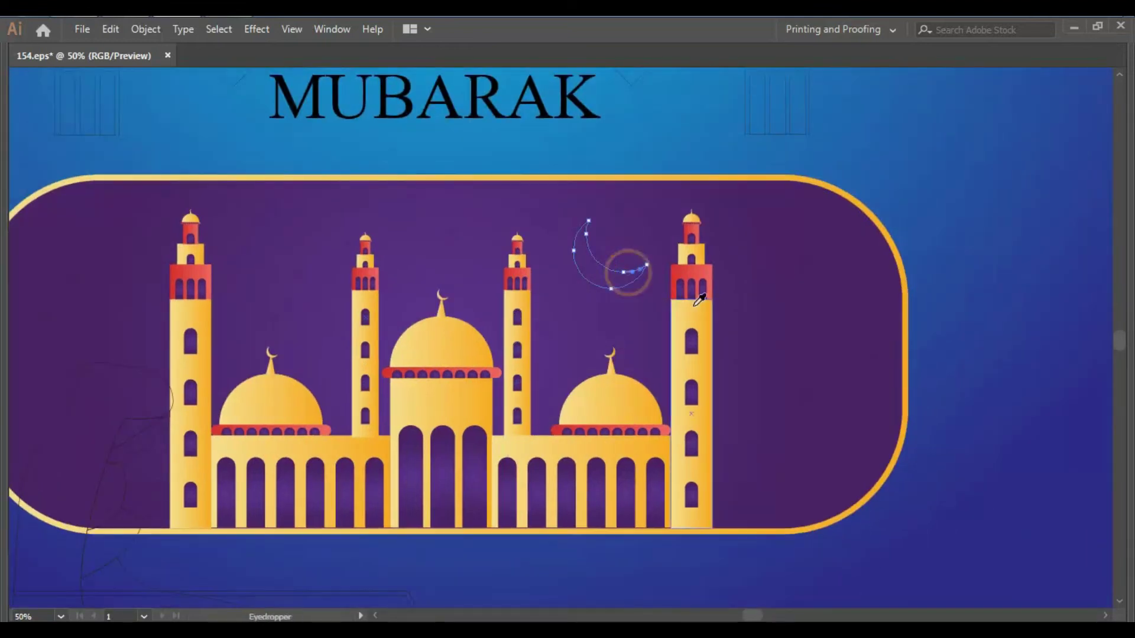
click(954, 288)
Fill the praying woman's hidden body outline with the mint gradient.
key(ctrl+minus)
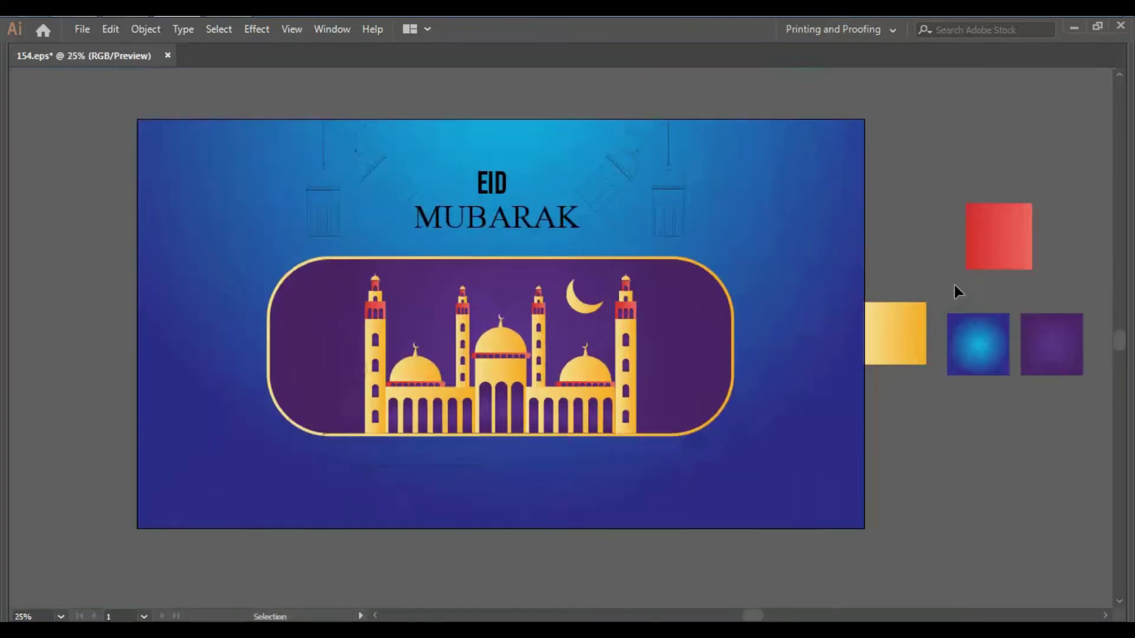
key(ctrl+minus)
mouse_move(891, 304)
mouse_down()
mouse_move(809, 300)
mouse_move(532, 357)
mouse_up()
key(a)
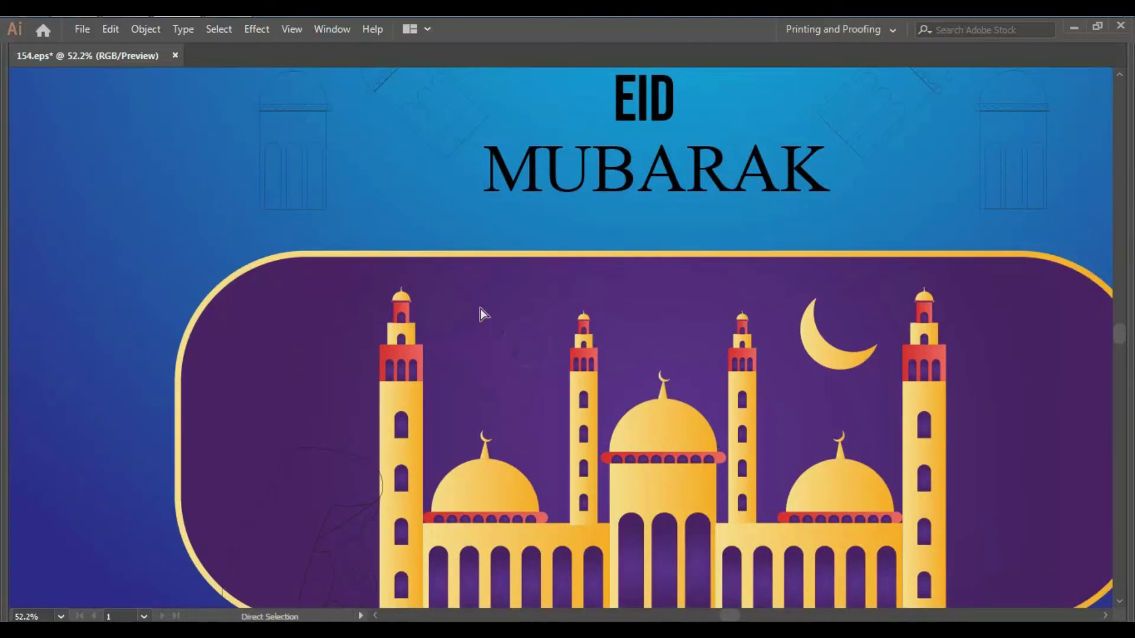
scroll(467, 295, down, 3)
click(308, 308)
key(ctrl+minus)
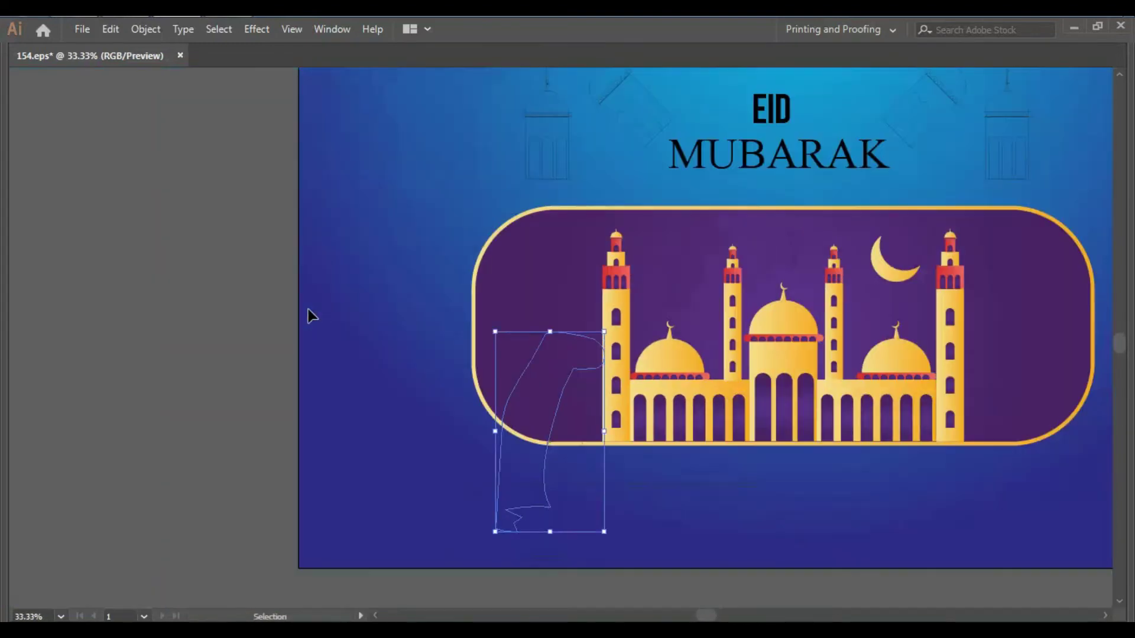
drag(767, 324, 741, 324)
scroll(741, 324, right, 10)
click(975, 296)
scroll(700, 245, left, 4)
scroll(699, 246, left, 3)
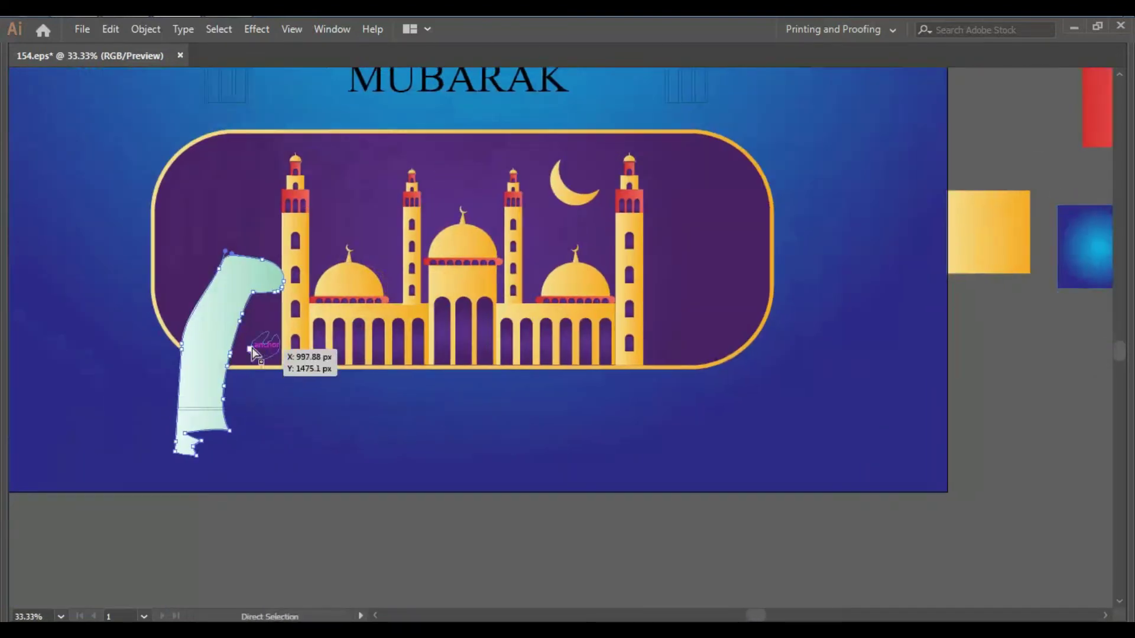
Give the woman's base shape, arm and sleeve paths red gradient fills.
click(269, 406)
drag(538, 387, 496, 387)
click(957, 121)
key(a)
scroll(412, 381, left, 3)
alt+scroll(411, 381, up, 2)
click(414, 494)
key(Tab)
click(1005, 93)
click(951, 121)
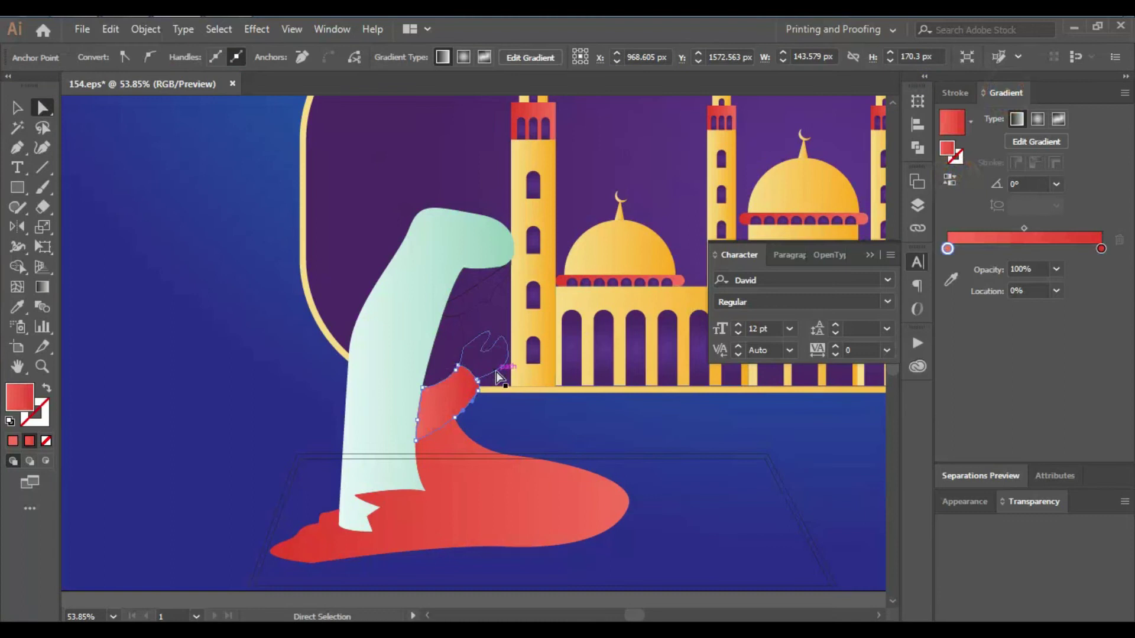
Colour the small hand path pink and give the cuff the mint gradient.
click(496, 374)
key(shift+x)
double_click(20, 397)
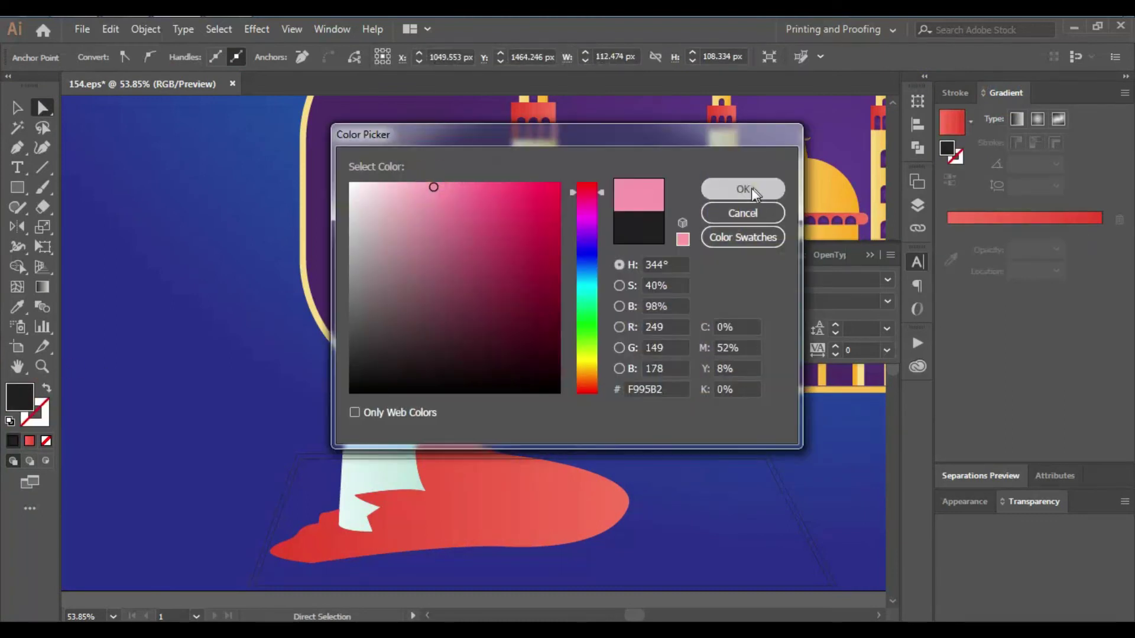
click(742, 188)
click(443, 348)
key(i)
click(402, 284)
Eyedropper pink into the remaining face shapes, then deselect and fit the card in the window.
click(957, 179)
ctrl+click(482, 286)
click(493, 351)
ctrl+click(481, 277)
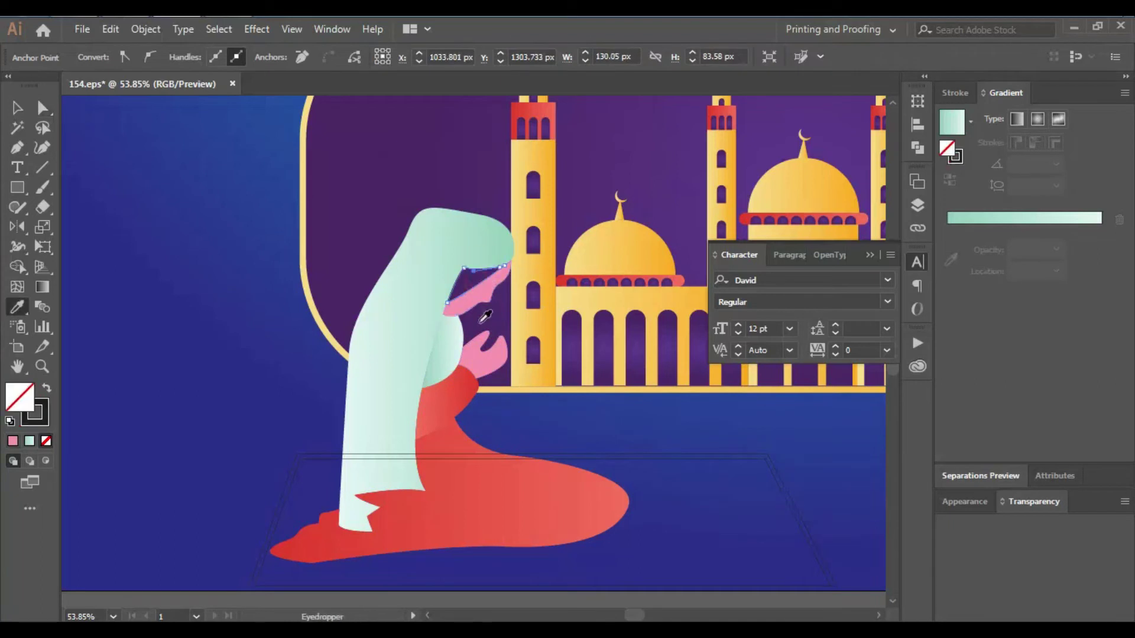
key(a)
click(642, 434)
key(ctrl+0)
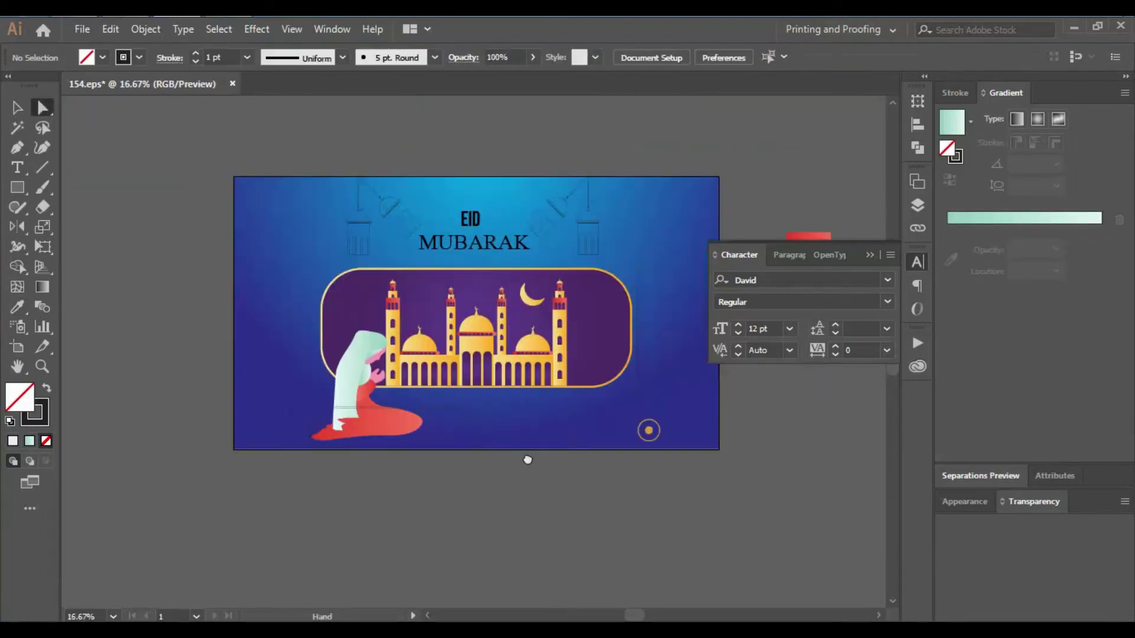
Sample the purple gradient into the rug under the figure and a yellow sample into its edge.
drag(528, 459, 497, 466)
click(446, 448)
key(Tab)
click(664, 297)
key(a)
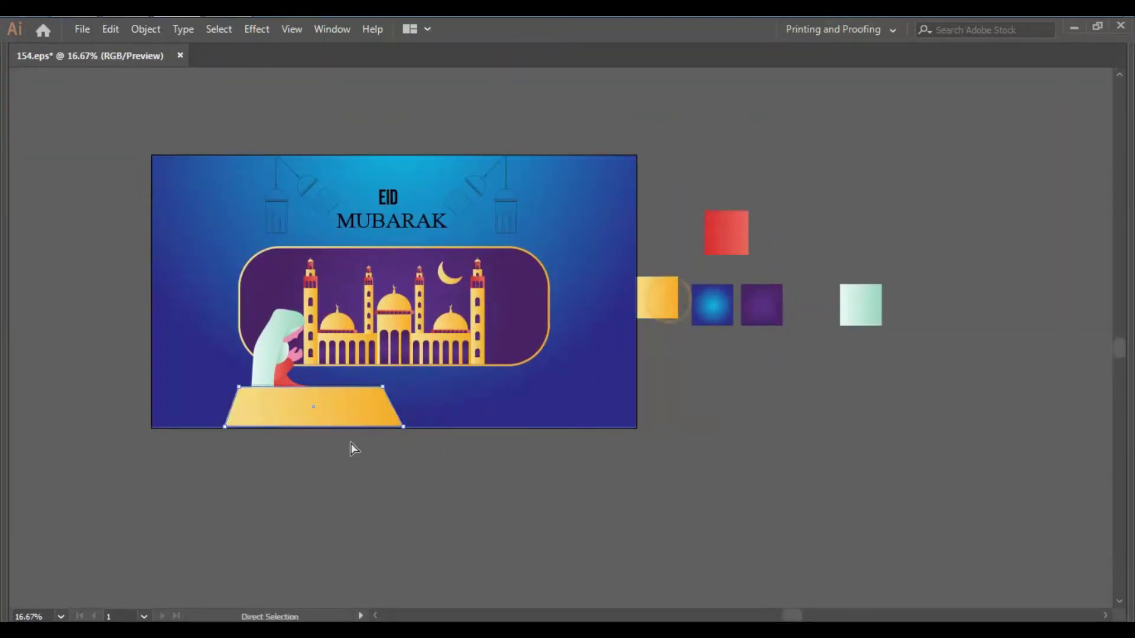
click(772, 301)
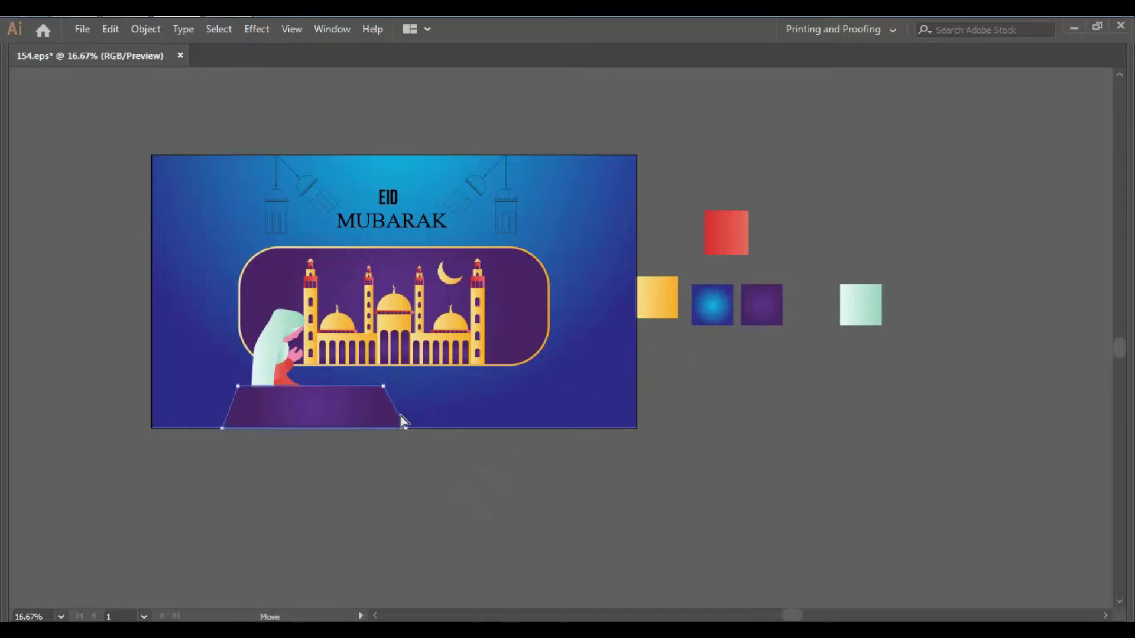
key(shift+Tab)
key(Tab)
click(685, 313)
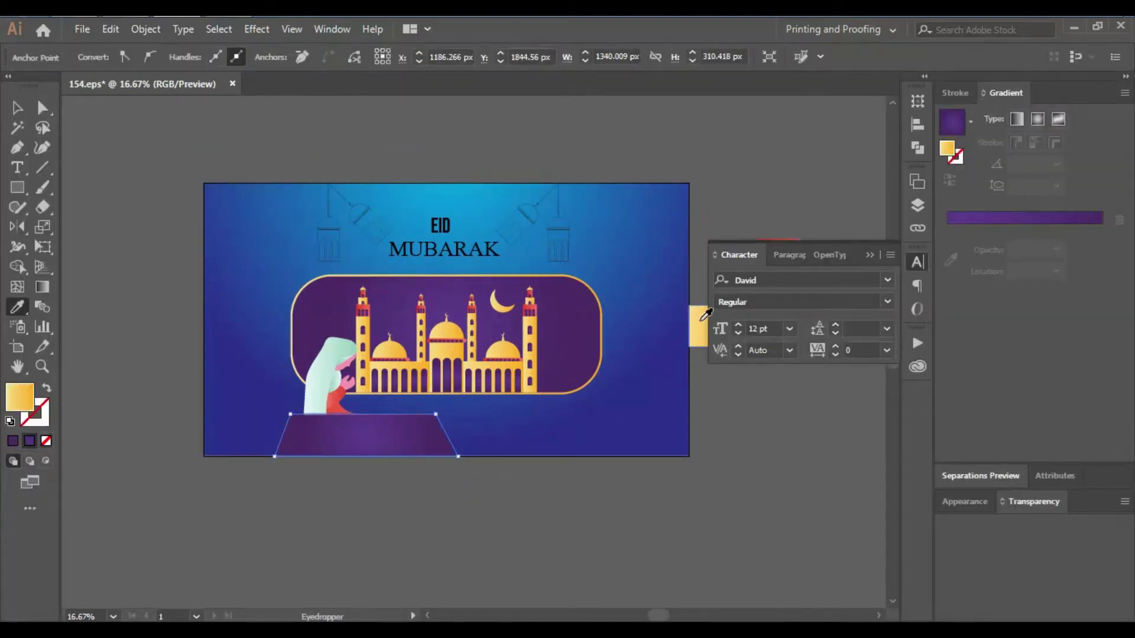
key(Tab)
click(595, 494)
drag(360, 480, 390, 475)
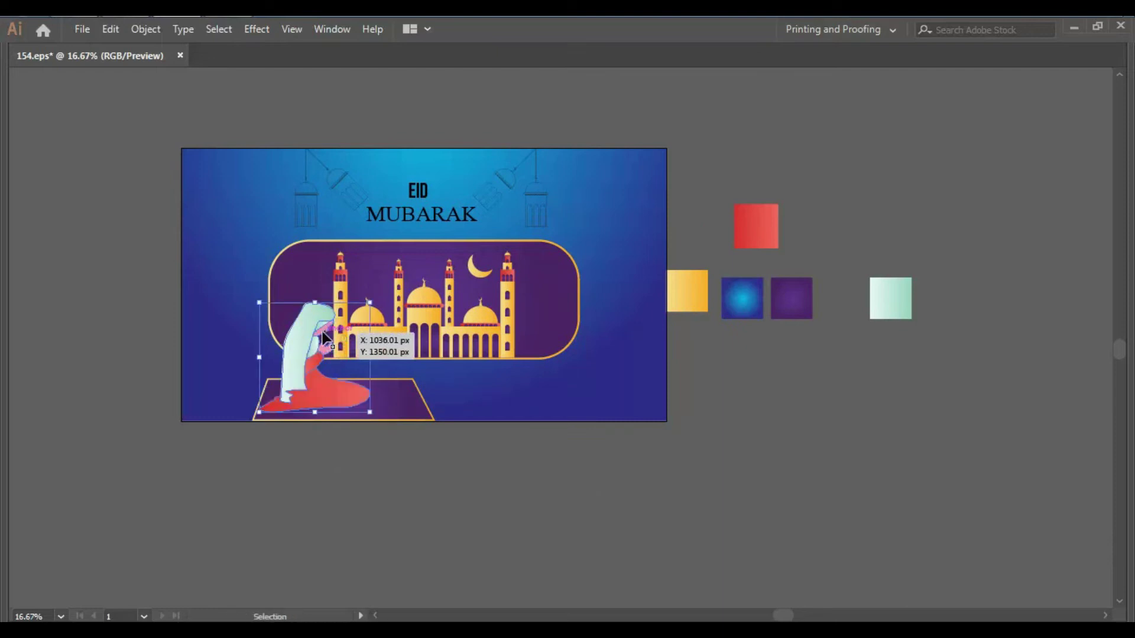
Expand the MUBARAK text into outlines with Object > Expand.
click(146, 29)
click(170, 220)
click(535, 384)
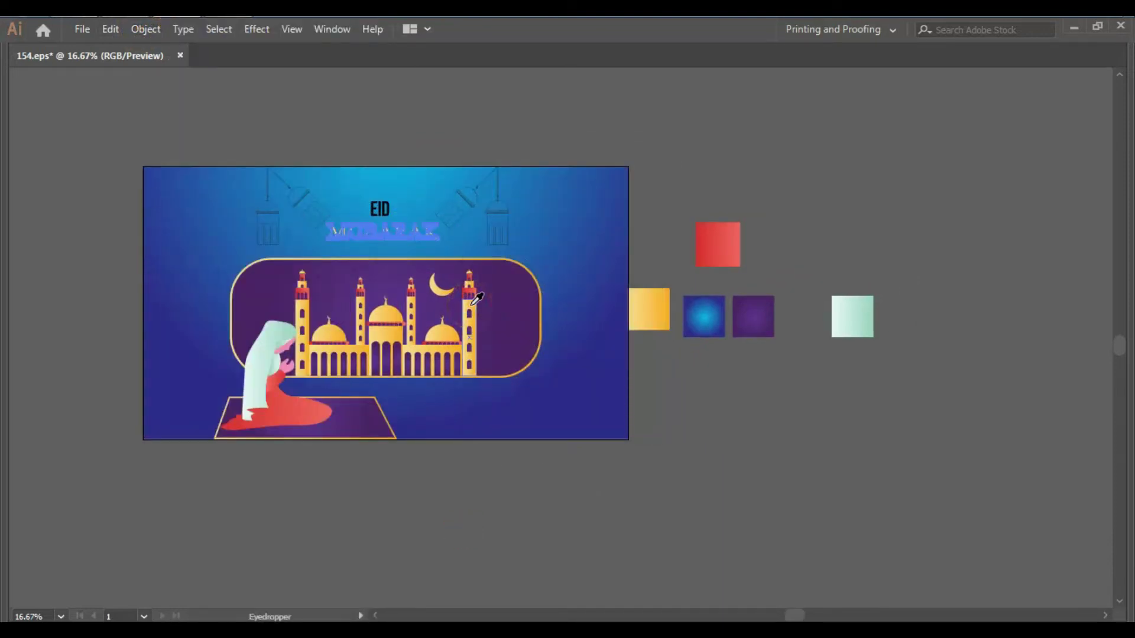
click(743, 453)
Expand the EID text into outlines and leave it with the gold gradient.
key(v)
click(380, 205)
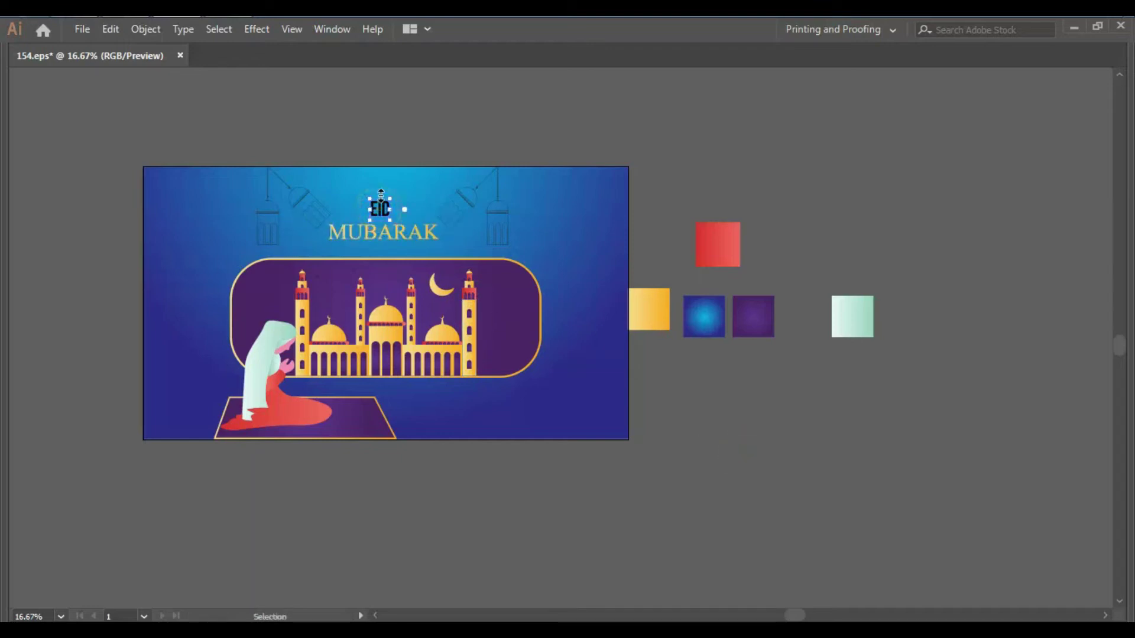
click(145, 29)
click(204, 218)
click(511, 383)
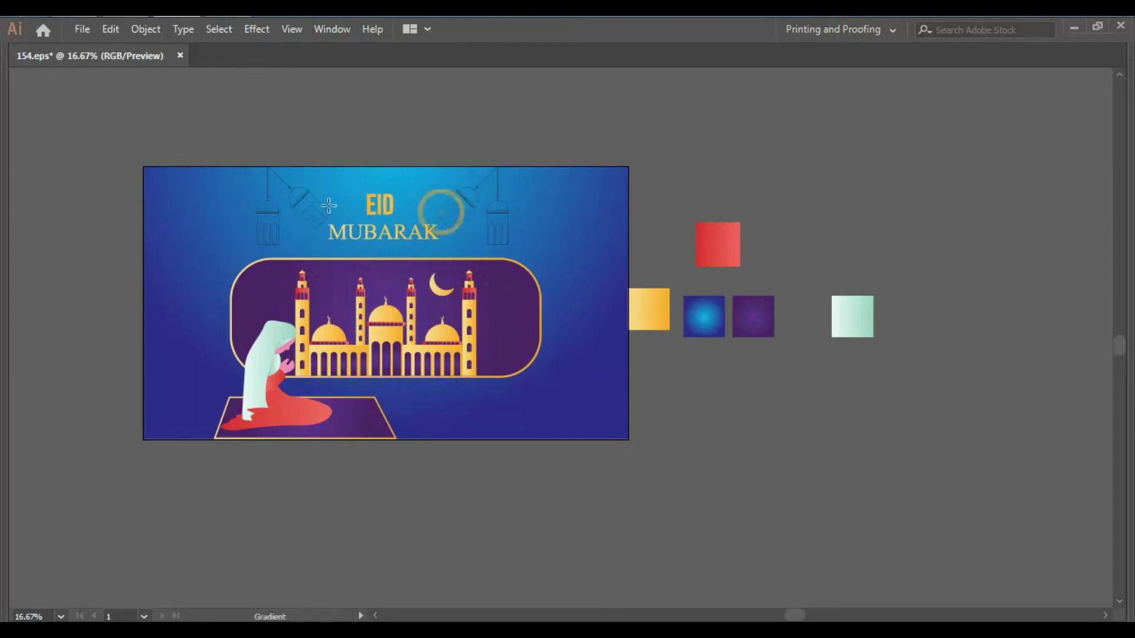
click(425, 470)
Eyedropper gold into the upper-left lantern.
key(a)
scroll(350, 285, up, 2)
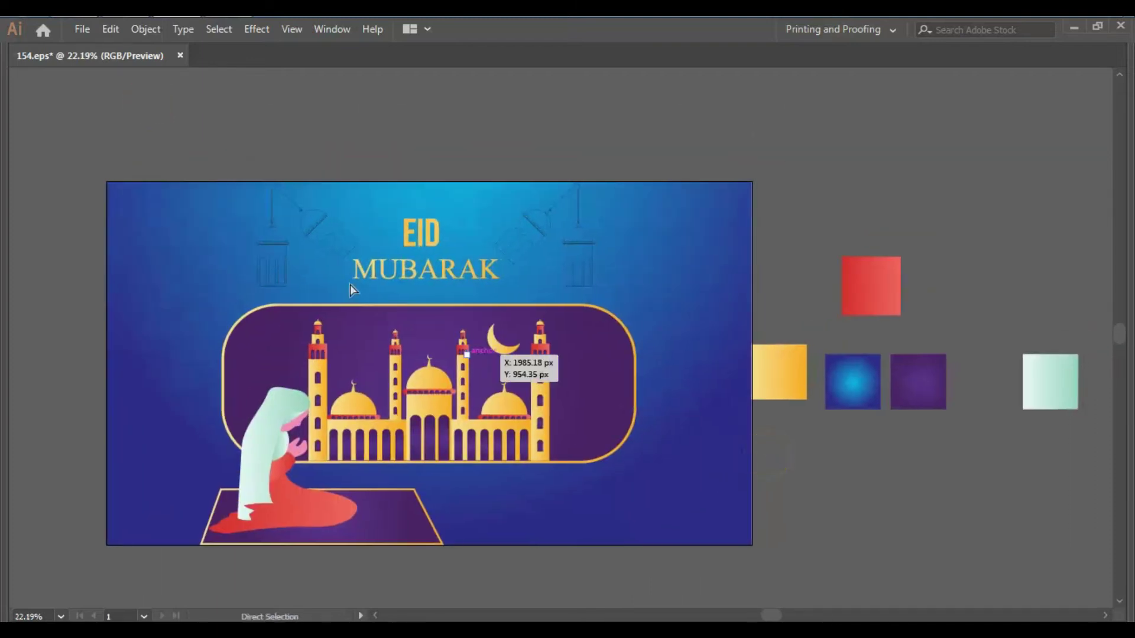
key(i)
click(223, 324)
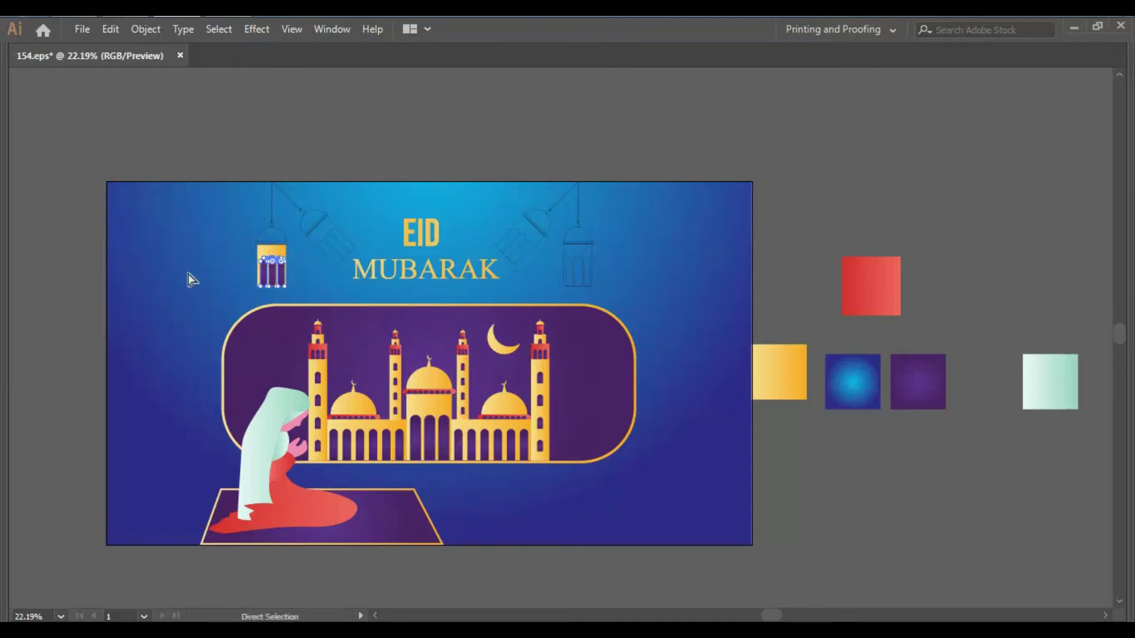
scroll(188, 274, up, 5)
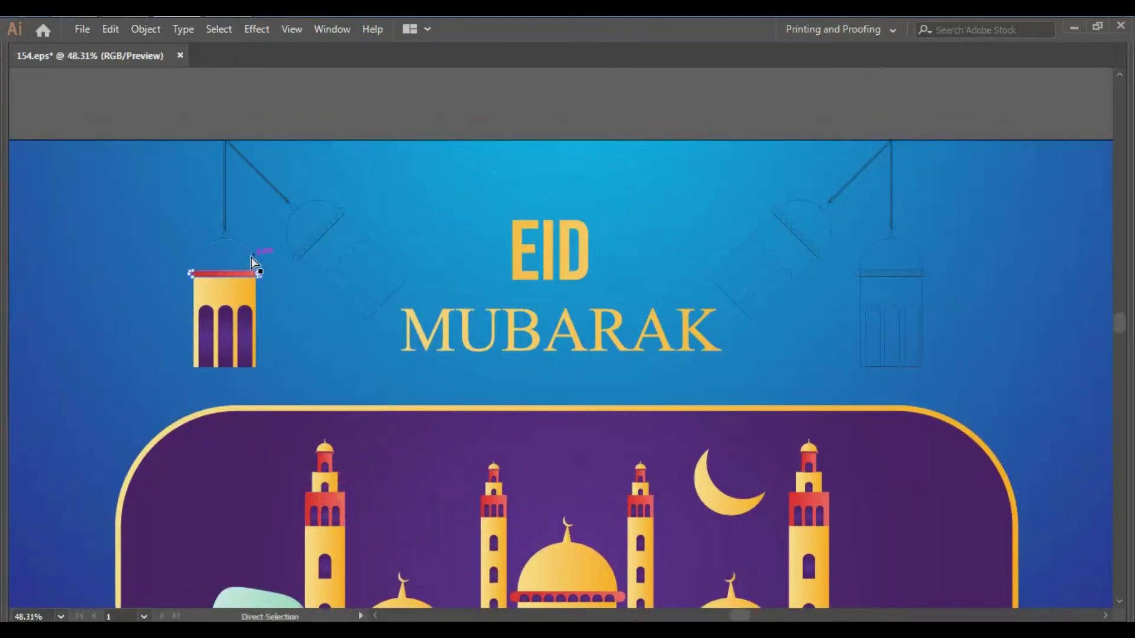
key(a)
scroll(165, 193, up, 3)
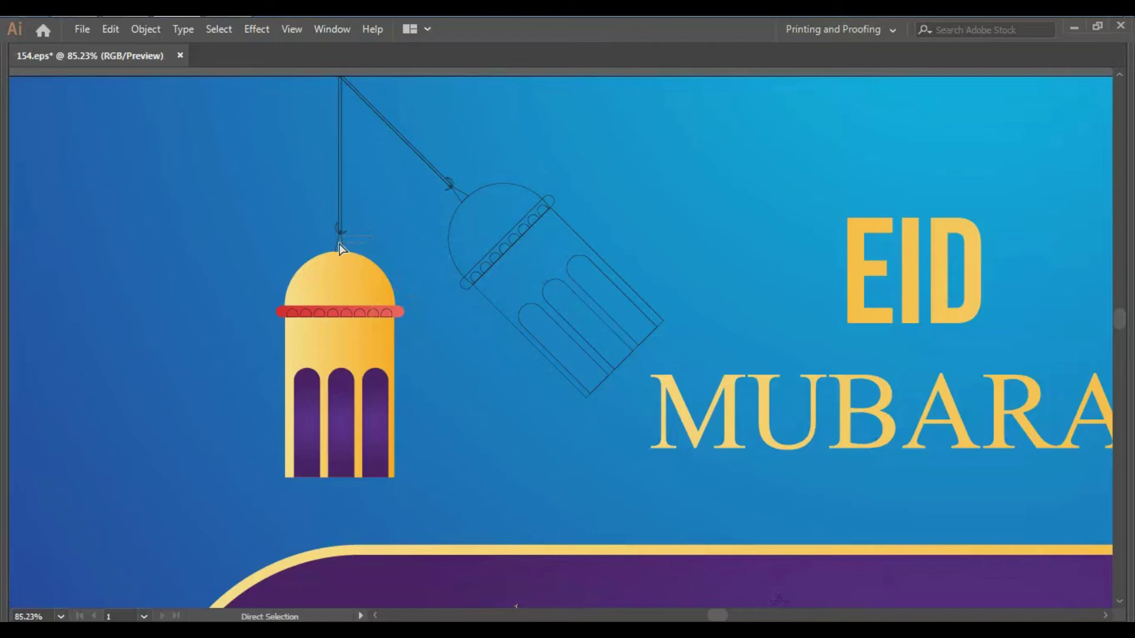
Select the red band's anchor points and stretch the gold string onto the tilted lantern's top.
ctrl+click(378, 312)
drag(376, 313, 290, 315)
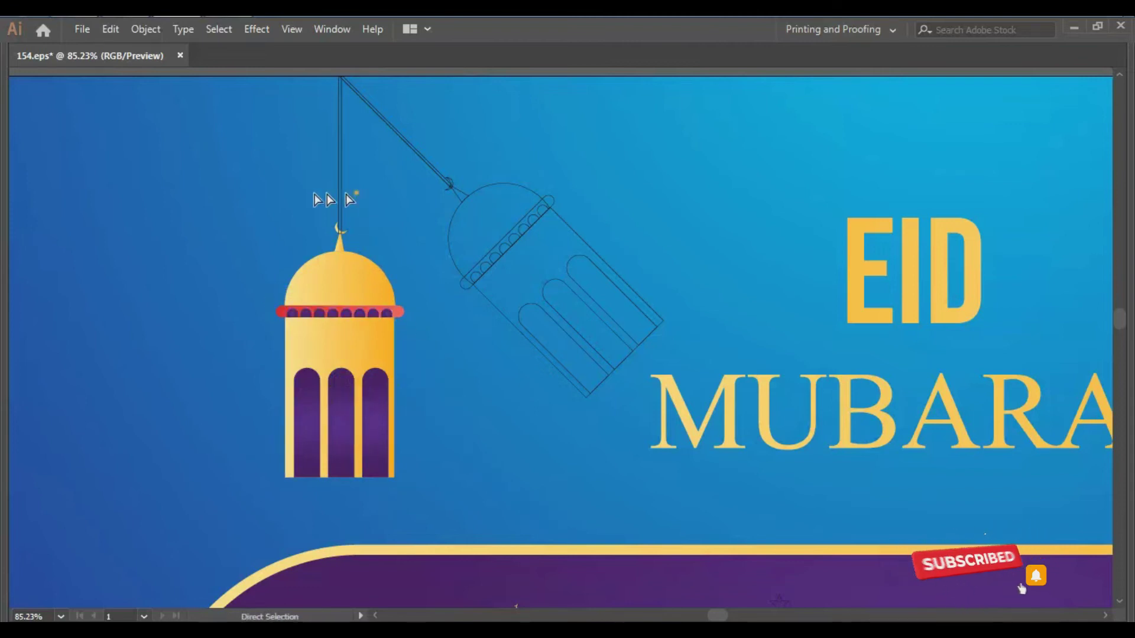
click(389, 247)
drag(393, 223, 342, 361)
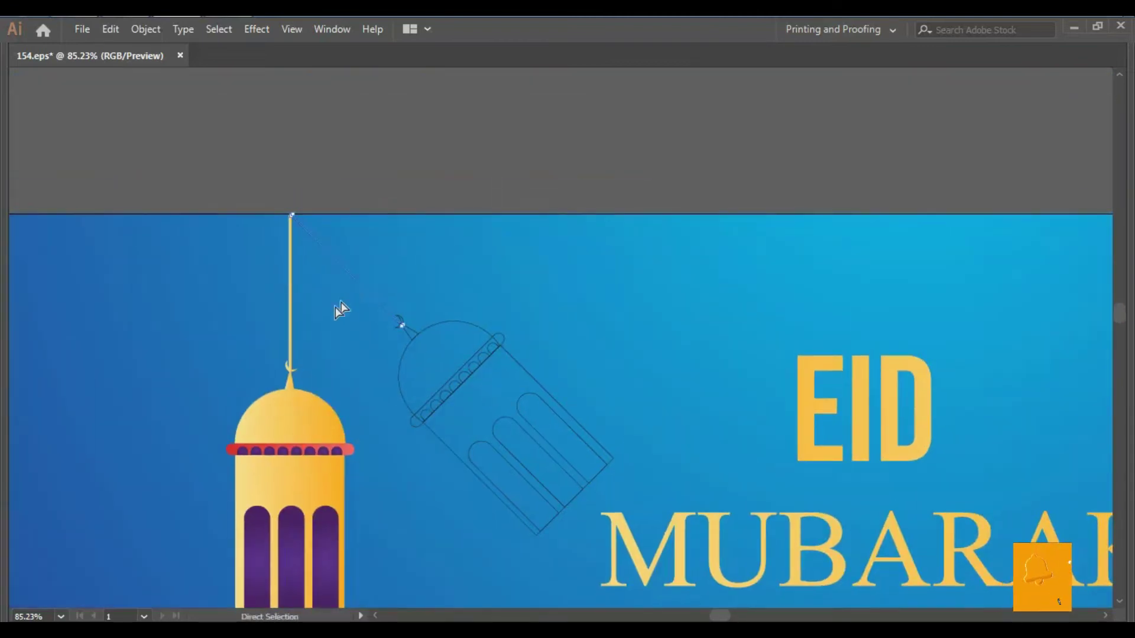
mouse_move(288, 335)
mouse_down()
mouse_move(399, 315)
mouse_move(414, 336)
mouse_up()
click(436, 273)
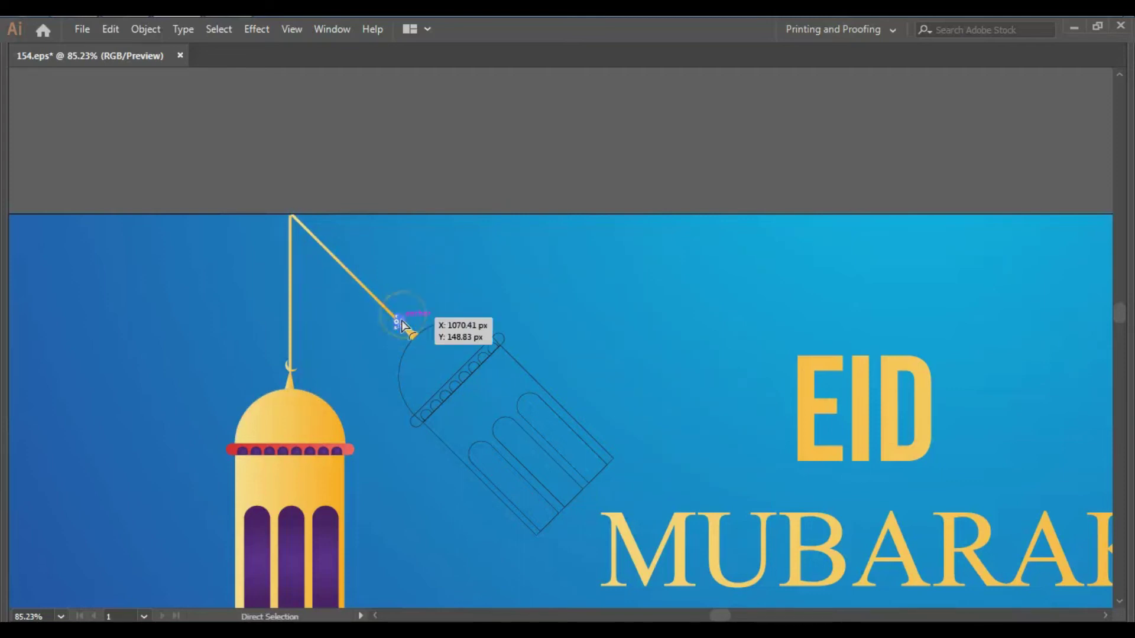
Fill the tilted lantern's dome and body gold and its band red.
click(266, 413)
click(523, 375)
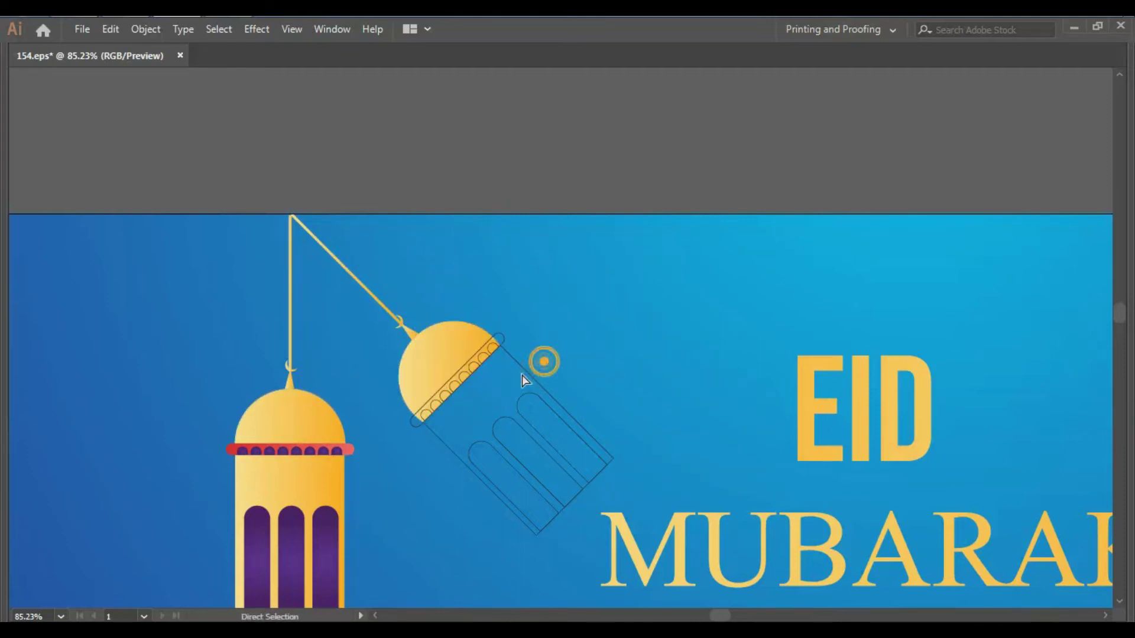
click(337, 473)
click(503, 335)
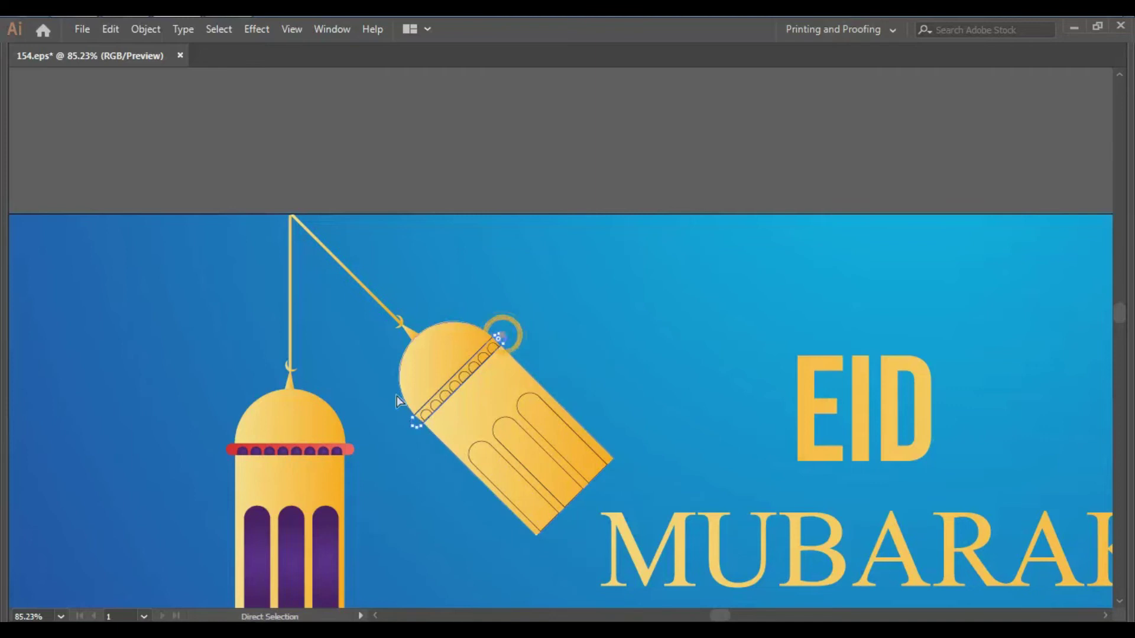
click(355, 445)
Nudge the tilted lantern's band and arches into place, then deselect and zoom out.
ctrl+click(492, 341)
drag(482, 357, 473, 369)
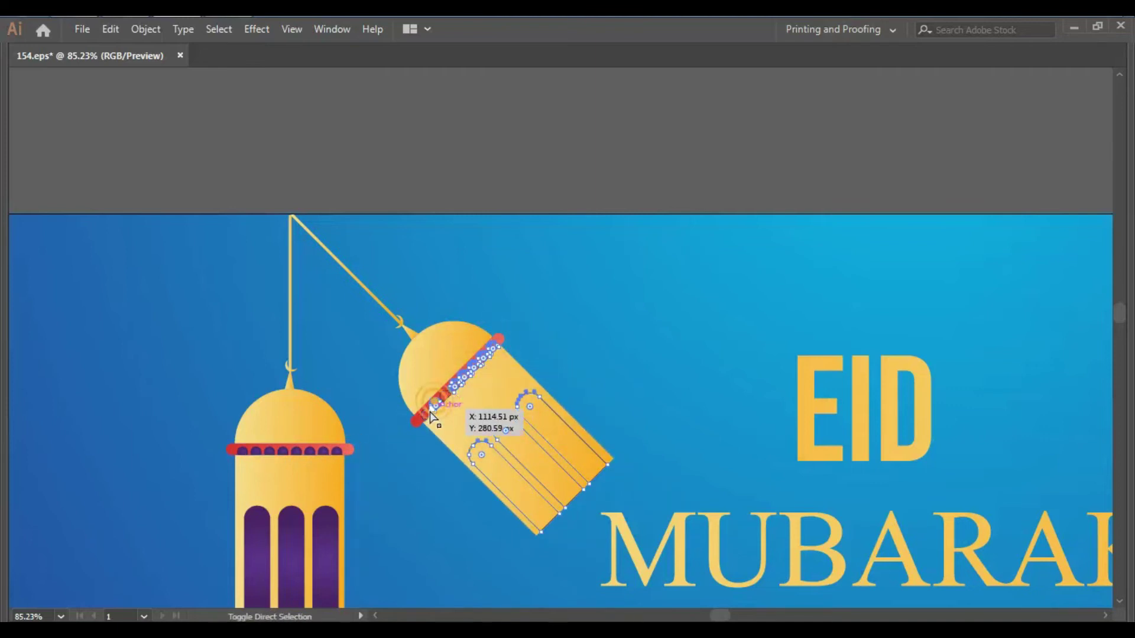
drag(424, 417, 424, 418)
click(415, 502)
key(ctrl+minus)
key(ctrl+minus)
key(ctrl+minus)
key(ctrl+minus)
key(ctrl+minus)
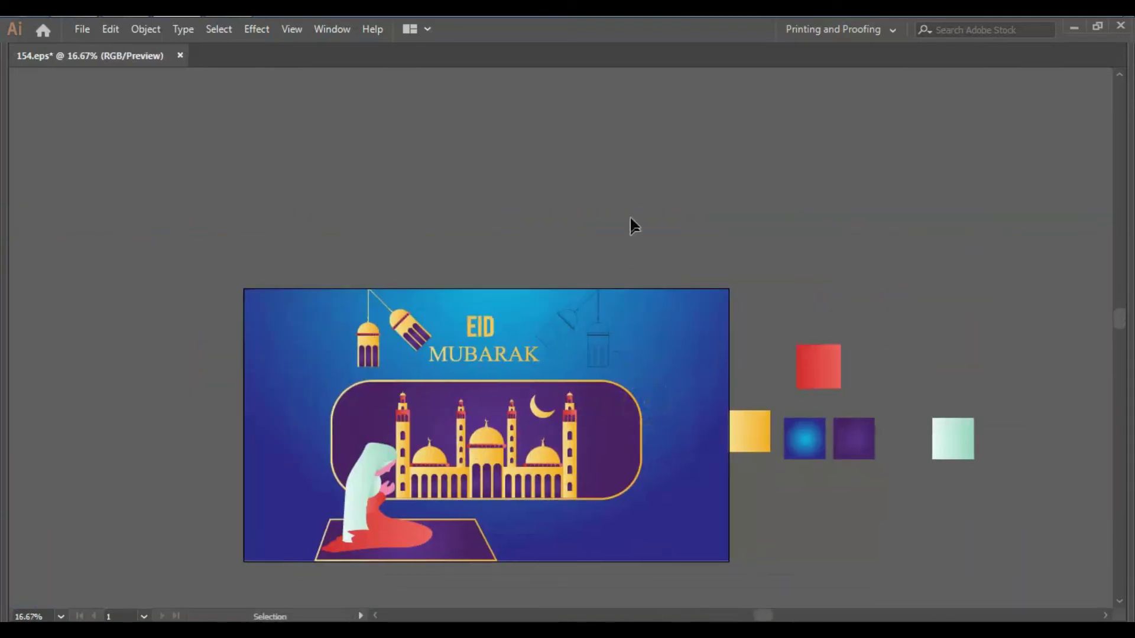
Duplicate the lanterns to the right of EID MUBARAK and reflect the copy.
drag(388, 312, 588, 312)
key(o)
key(Return)
key(Return)
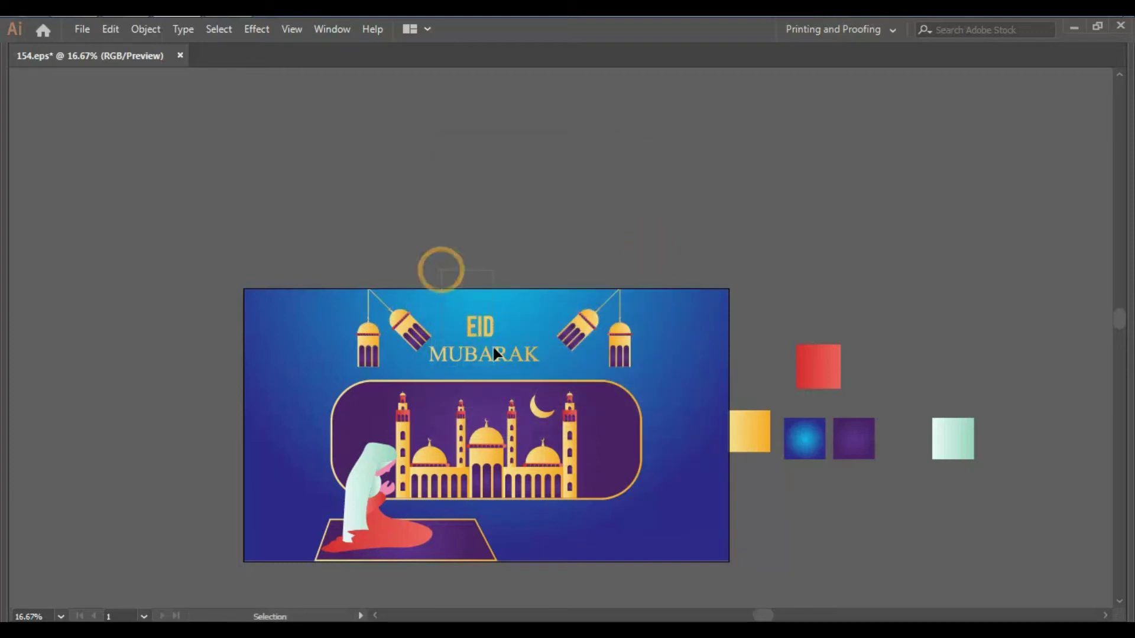
key(a)
Select the sky stars by colour to make them gold, then delete the colour sample squares.
scroll(522, 347, down, 2)
key(y)
key(a)
key(ctrl+shift+a)
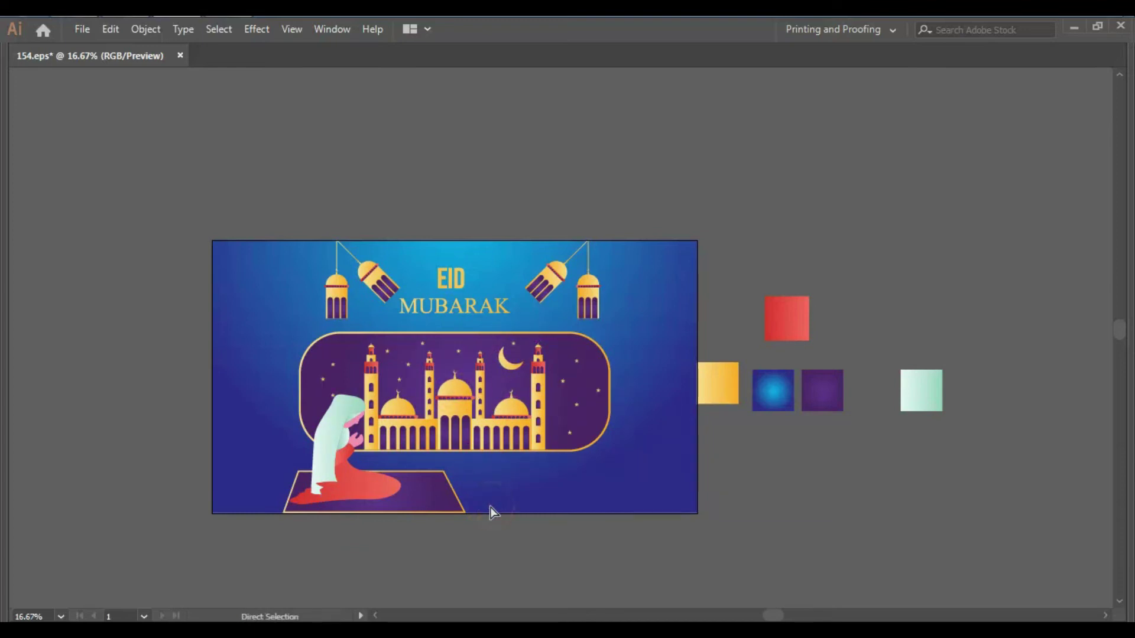
drag(753, 509, 700, 484)
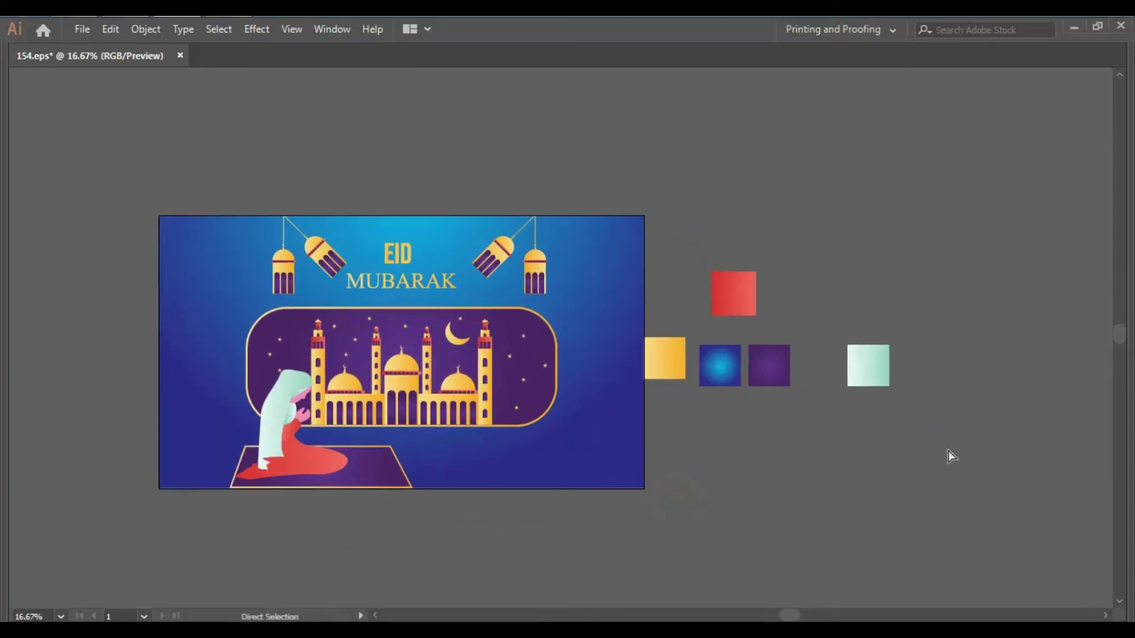
key(Delete)
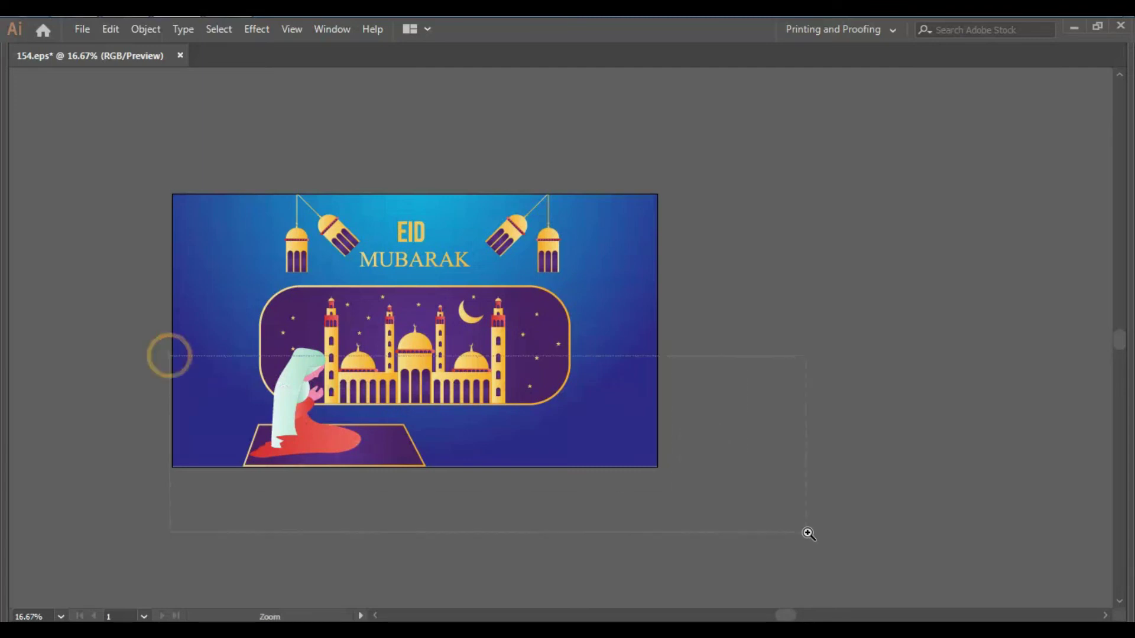
Bring the panels back and zoom in to inspect the rug before fitting the card.
drag(170, 354, 805, 532)
drag(620, 348, 663, 502)
key(z)
drag(159, 367, 754, 541)
key(Tab)
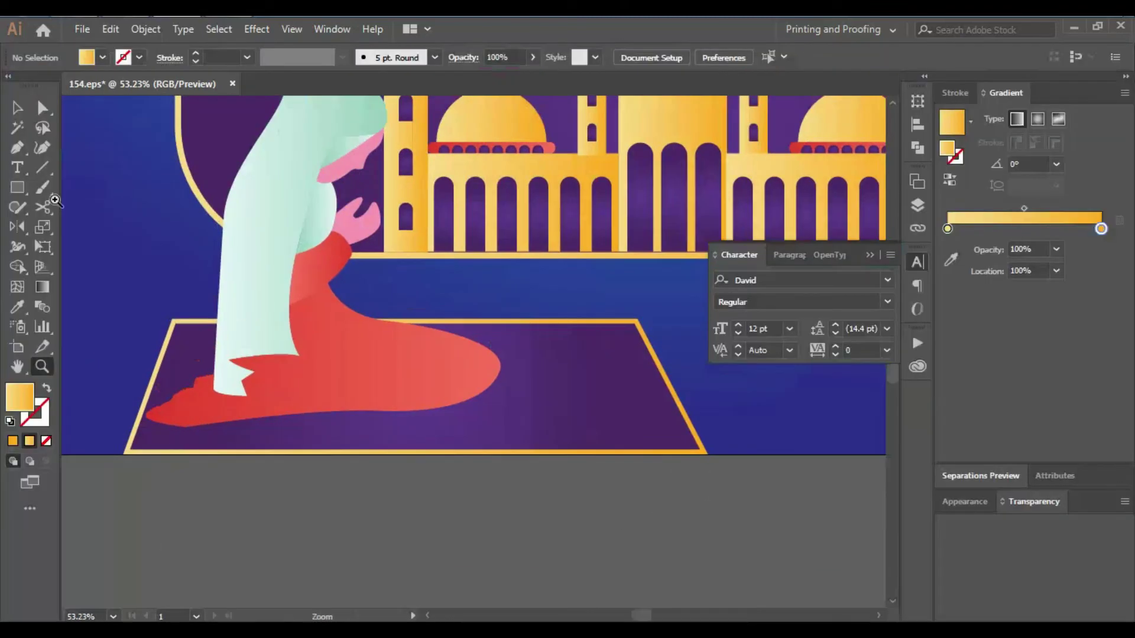
scroll(591, 426, down, 2)
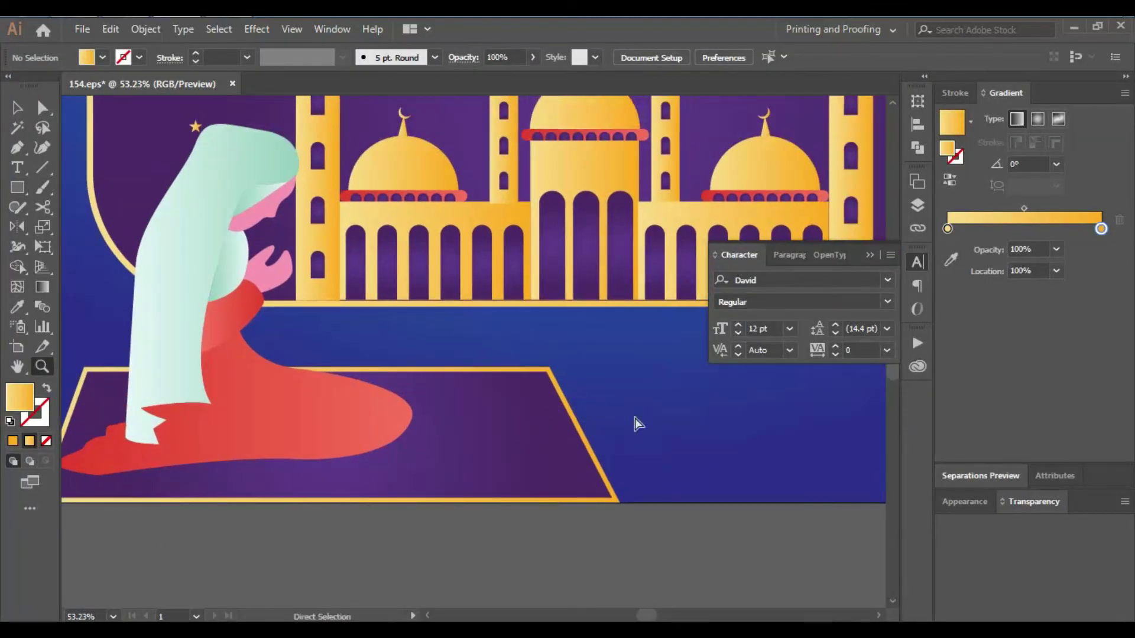
key(ctrl+0)
Scroll over the lanterns and mosque, then fit the card and zoom out one step.
scroll(650, 413, down, 1)
scroll(591, 378, up, 2)
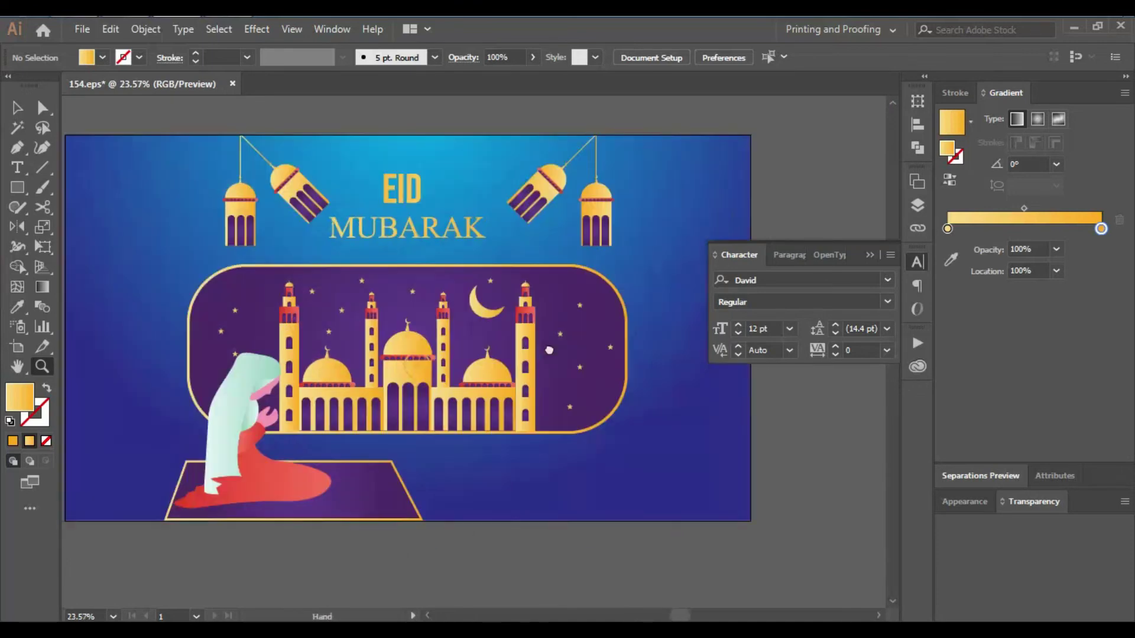
scroll(340, 337, up, 2)
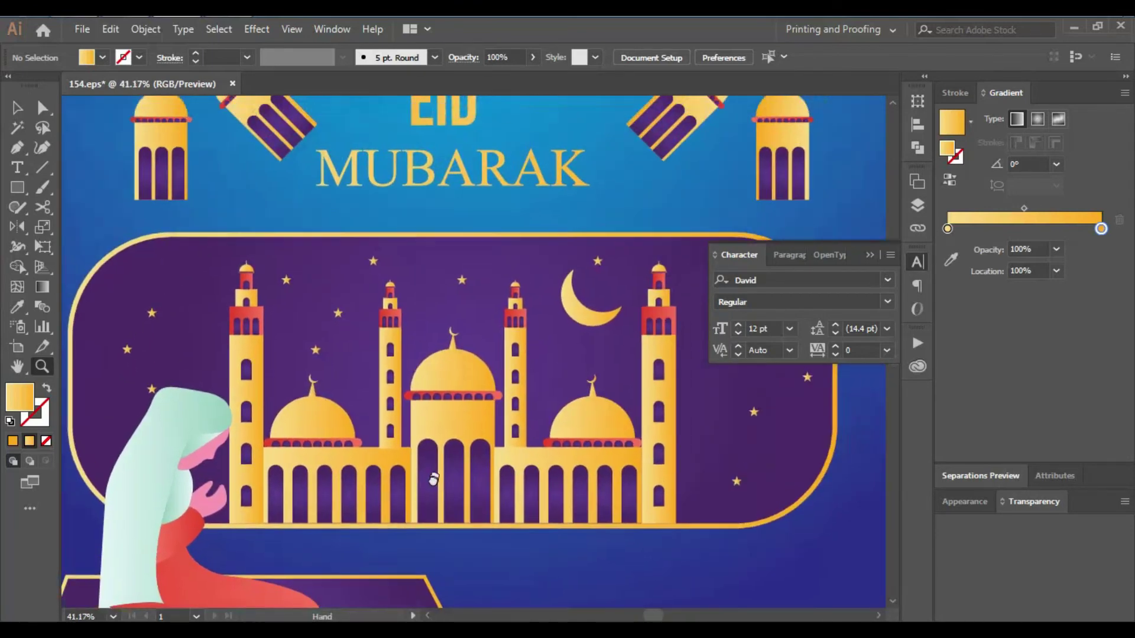
drag(431, 400, 430, 519)
key(ctrl+0)
key(ctrl+minus)
key(v)
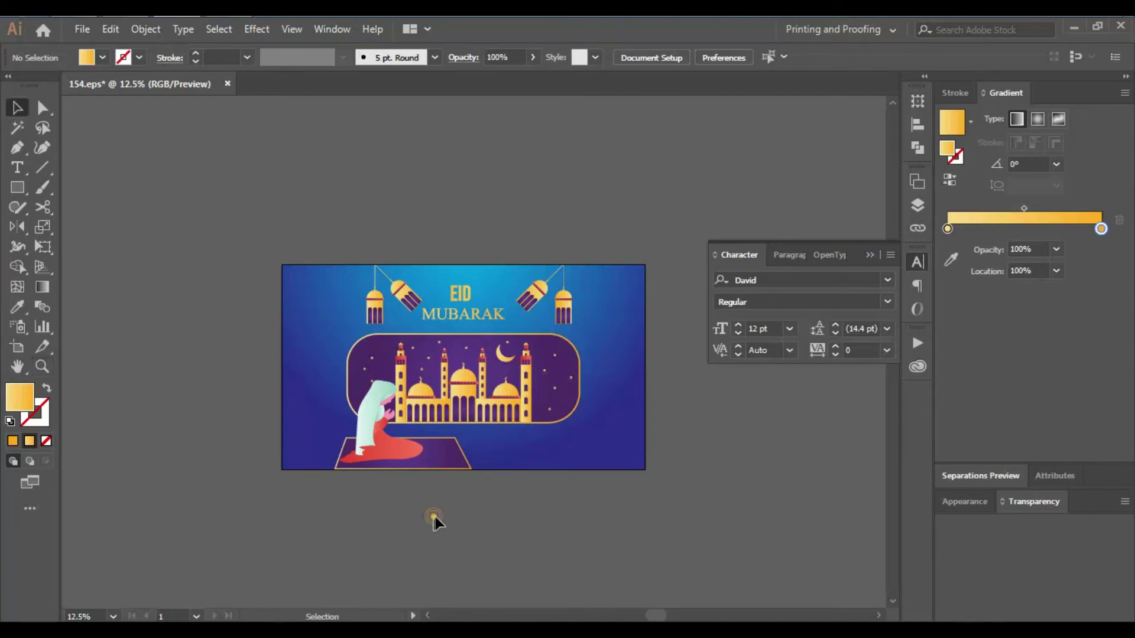
scroll(498, 426, up, 1)
Delete the prayer rug and draw an ellipse under the kneeling figure.
click(442, 464)
key(Delete)
scroll(385, 487, down, 1)
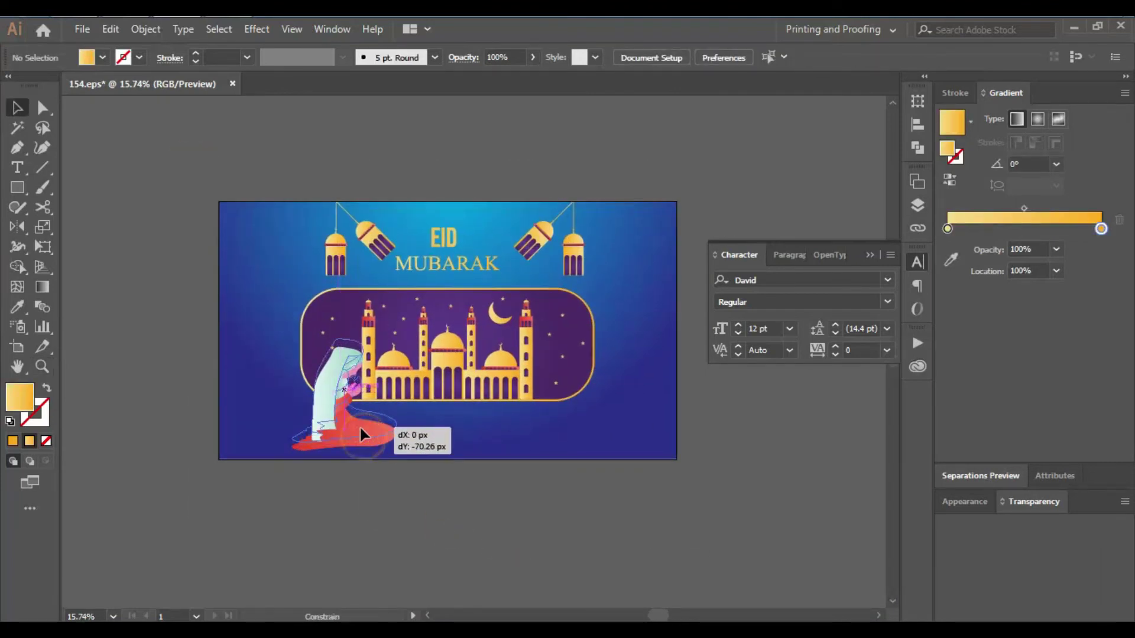
key(l)
mouse_move(266, 438)
mouse_down()
mouse_move(437, 455)
mouse_move(387, 439)
mouse_up()
key(v)
Make the ellipse solid black with no stroke.
click(1016, 502)
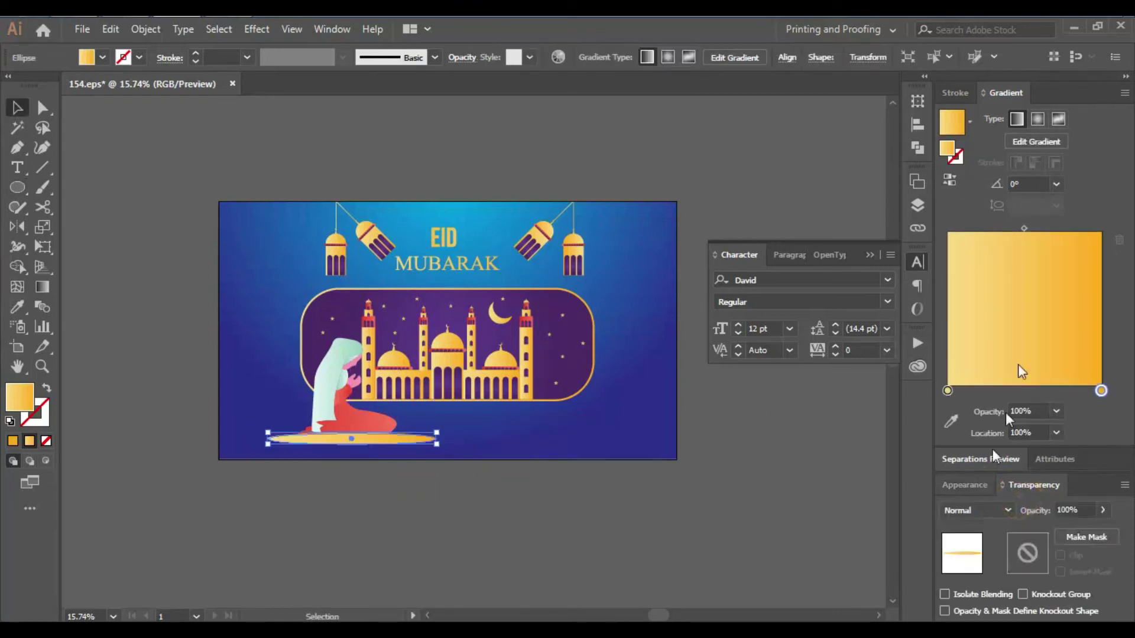
click(332, 29)
click(406, 330)
click(960, 93)
click(11, 421)
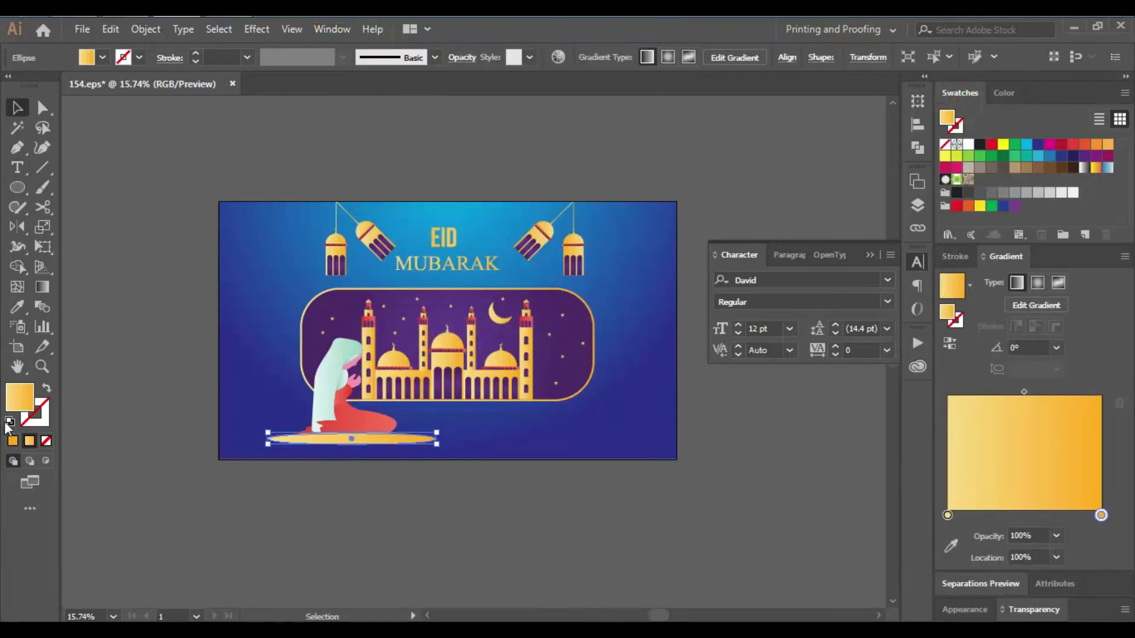
click(42, 429)
click(46, 387)
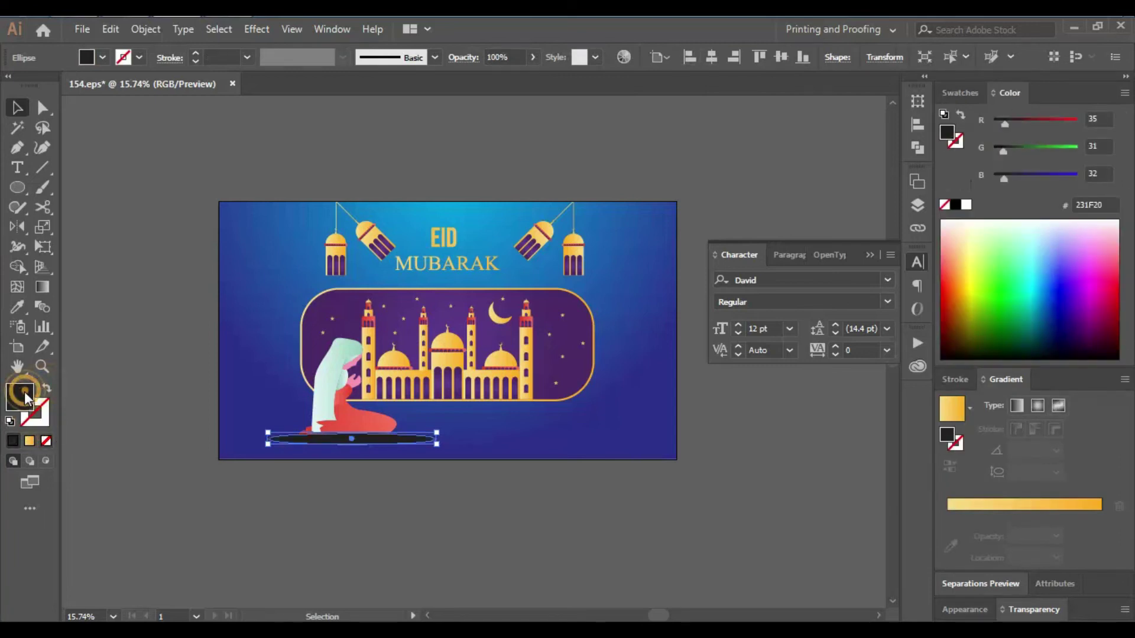
Set the shadow ellipse to Multiply blending at 20% opacity.
click(1040, 611)
click(975, 471)
click(964, 198)
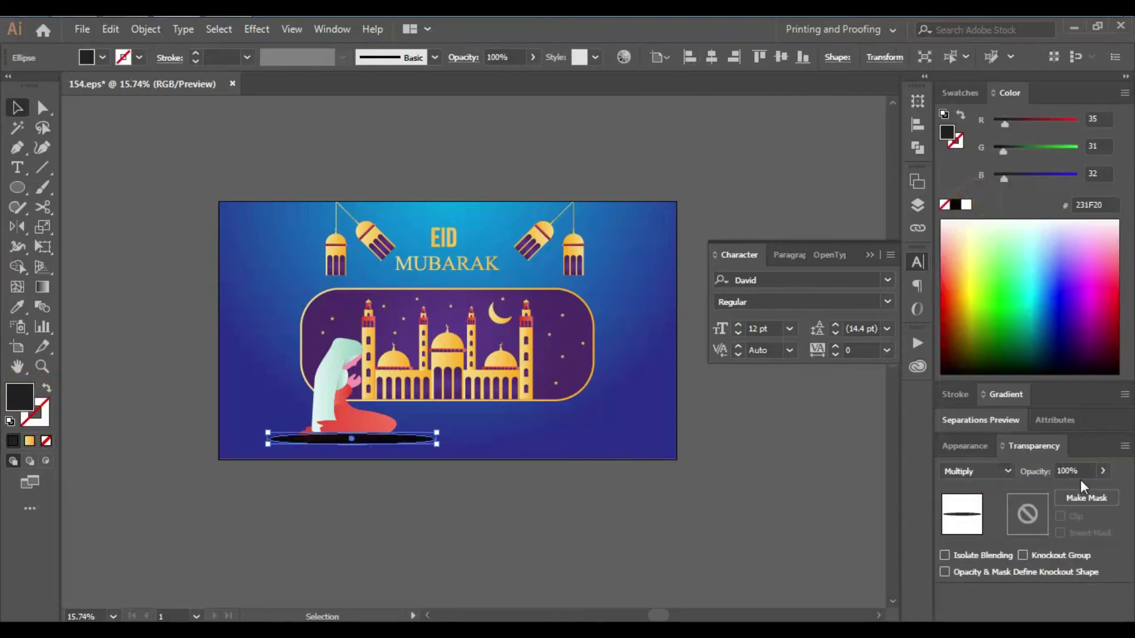
text(20)
key(Return)
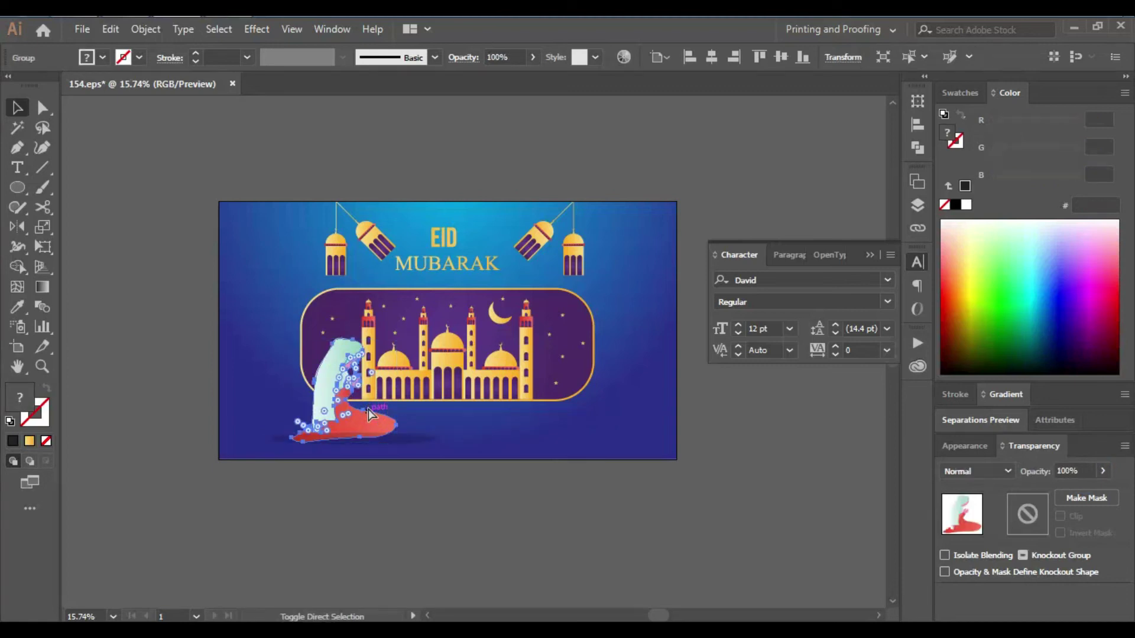
click(539, 526)
Zoom in and move the kneeling woman right onto the shadow.
key(z)
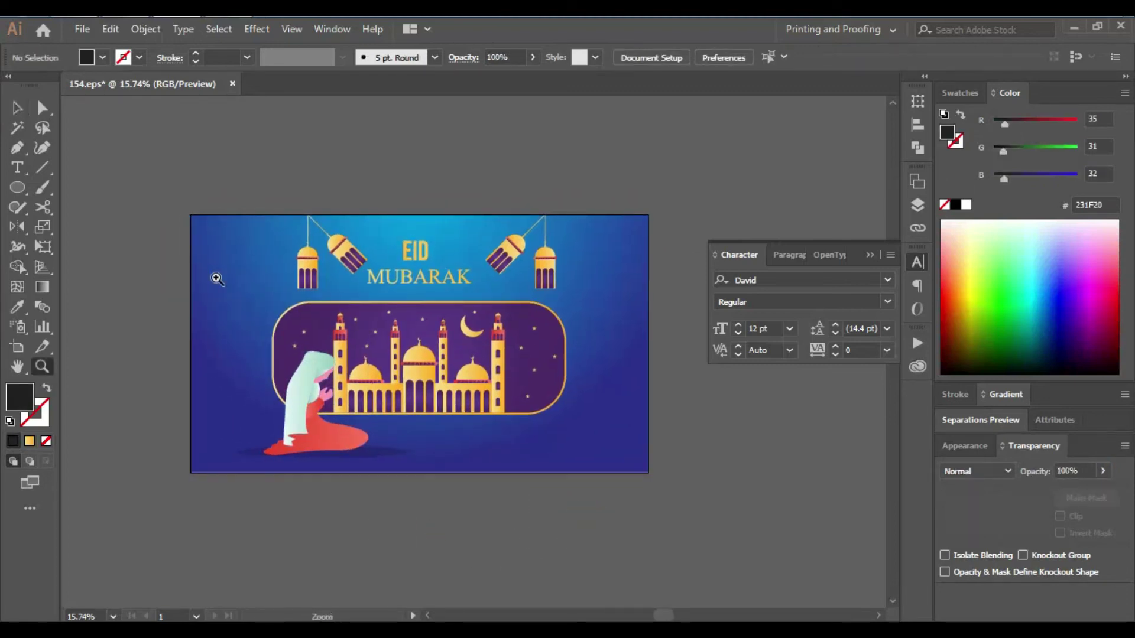
click(757, 530)
key(v)
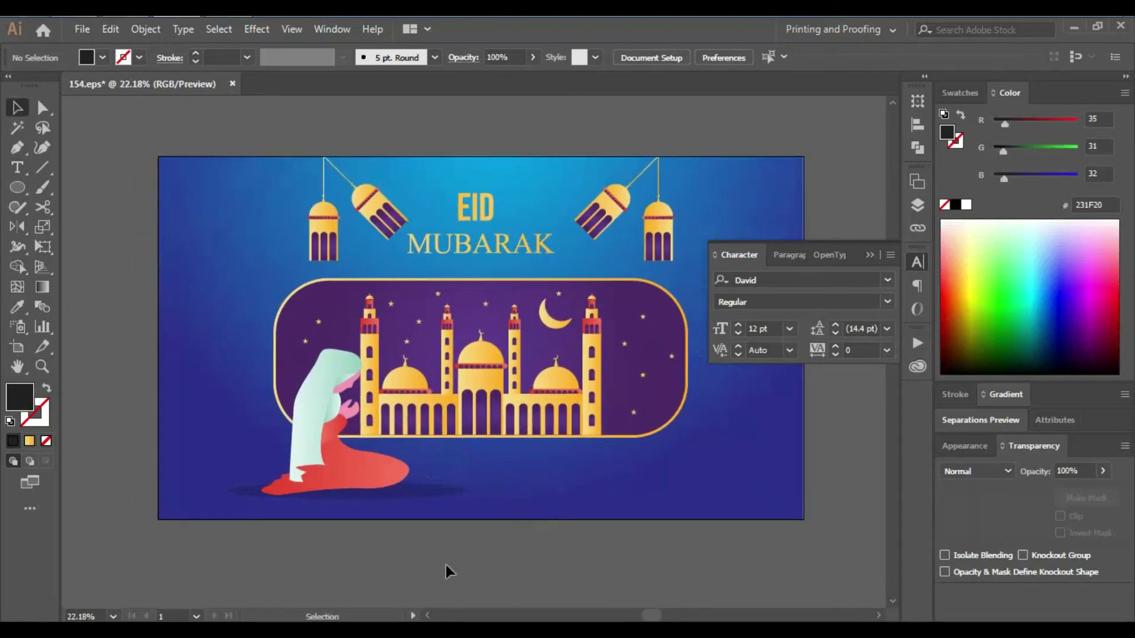
scroll(553, 382, right, 3)
drag(553, 382, 636, 434)
drag(445, 540, 372, 497)
Reselect the shadow ellipse to edit its opacity, then select the kneeling woman.
click(524, 516)
scroll(659, 519, right, 2)
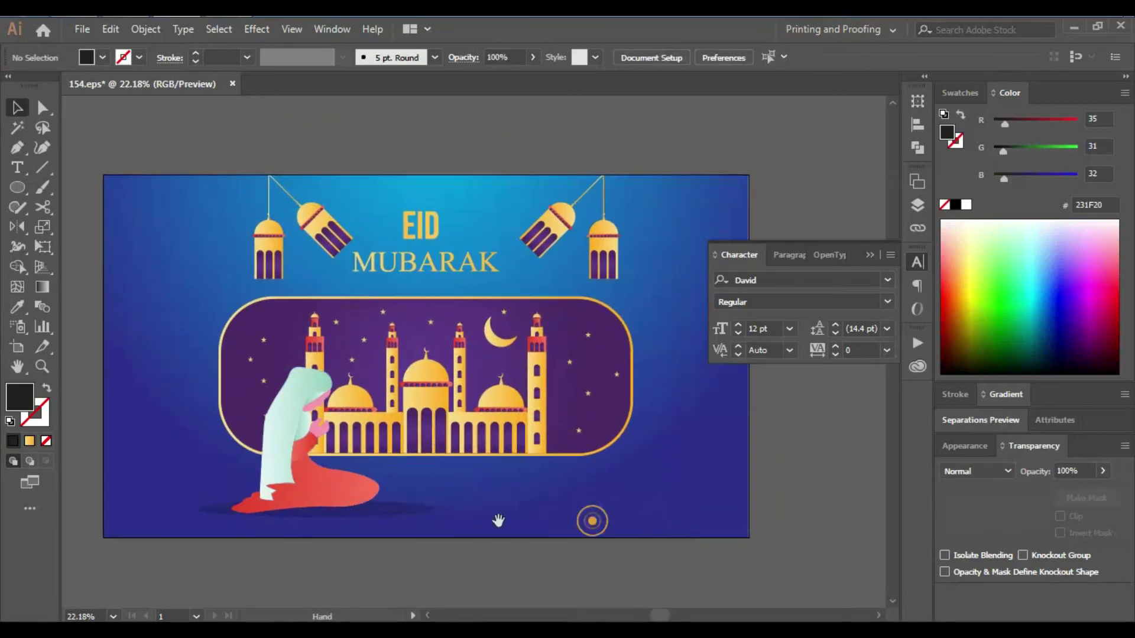
click(407, 510)
click(1071, 471)
click(841, 457)
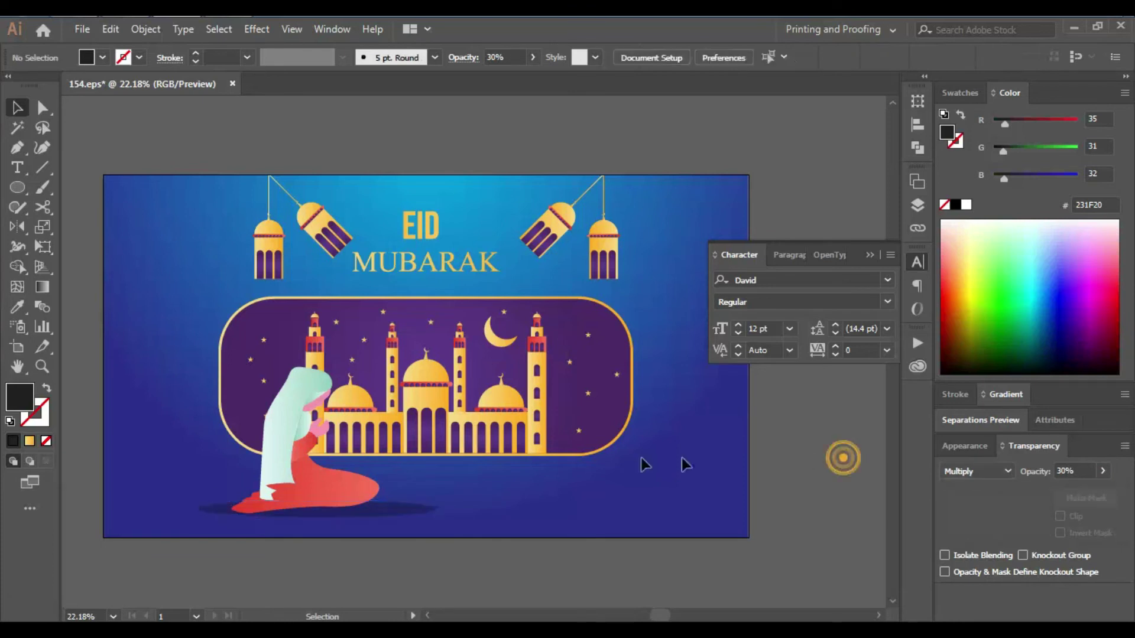
scroll(583, 474, left, 1)
key(Tab)
click(346, 470)
Reposition the MUBARAK title directly under EID in the EID MUBARAK heading.
click(366, 491)
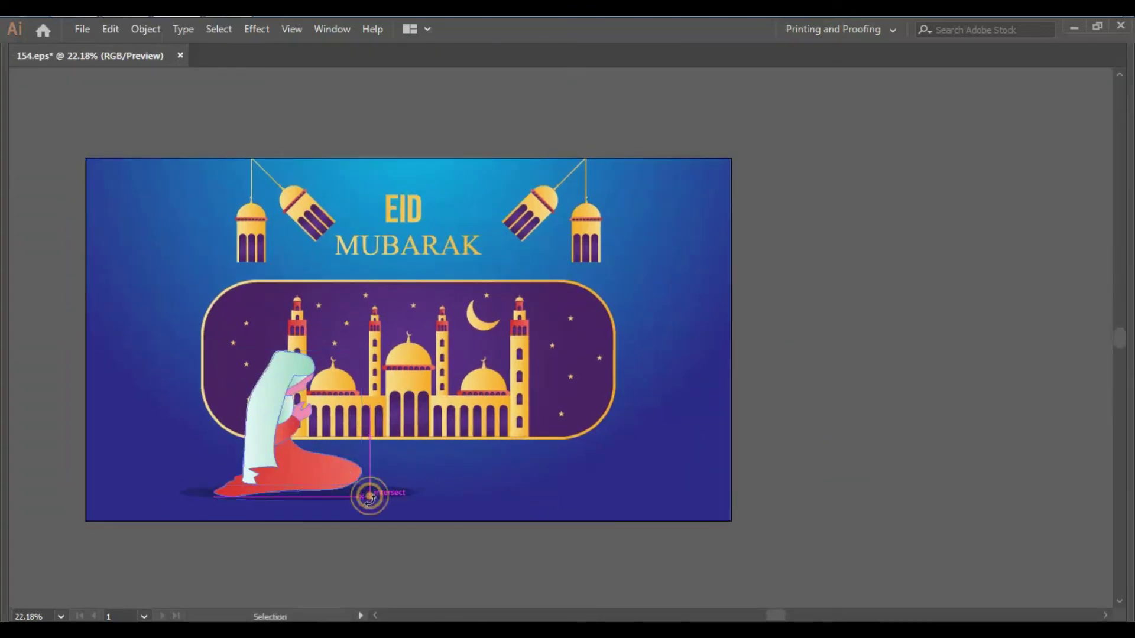
drag(427, 381, 538, 387)
drag(556, 183, 558, 183)
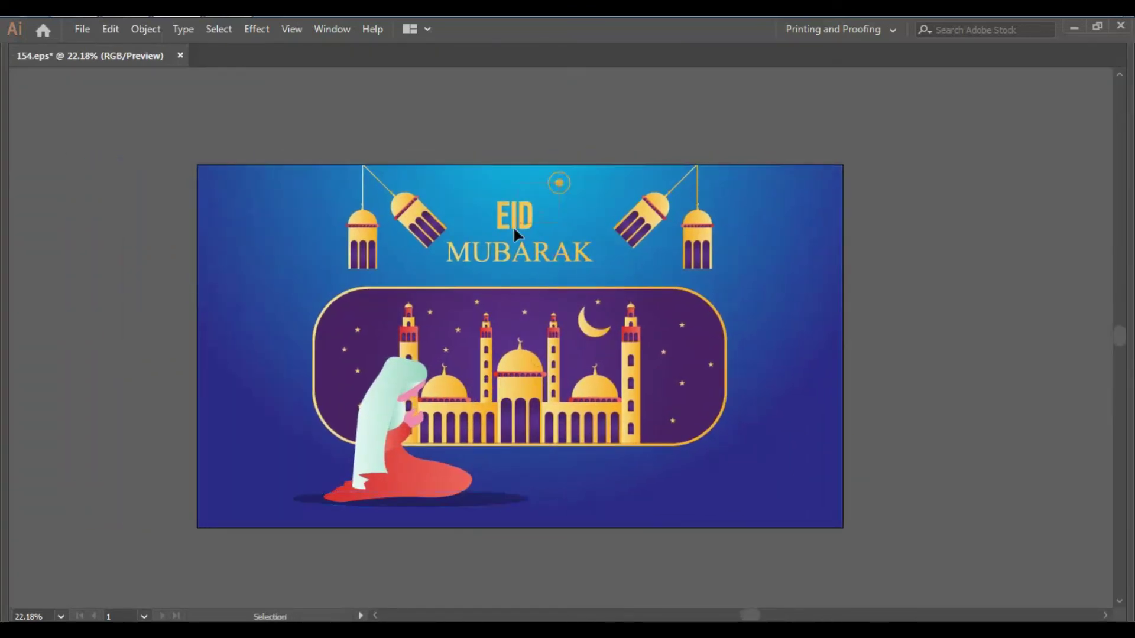
drag(526, 258, 534, 258)
click(856, 374)
drag(841, 342, 878, 342)
Undo the stray yellow fill and angle the blue background gradient diagonally, bright left to dark right.
key(i)
click(532, 399)
key(ctrl+z)
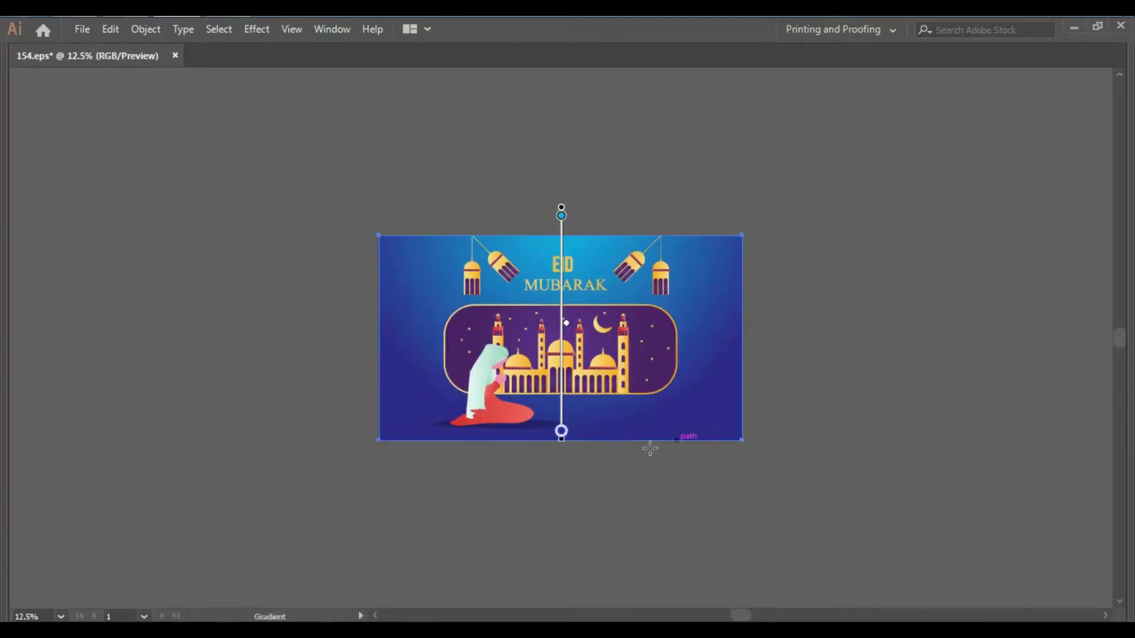
drag(626, 387, 789, 460)
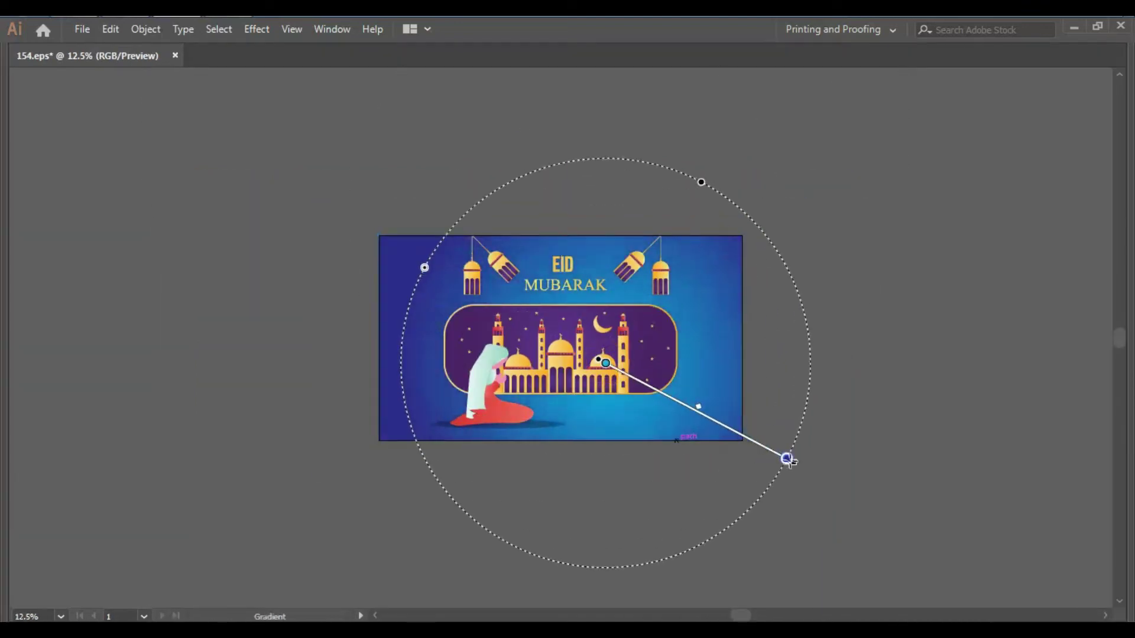
key(ctrl+z)
mouse_move(495, 306)
mouse_down()
mouse_move(651, 463)
mouse_move(744, 308)
mouse_up()
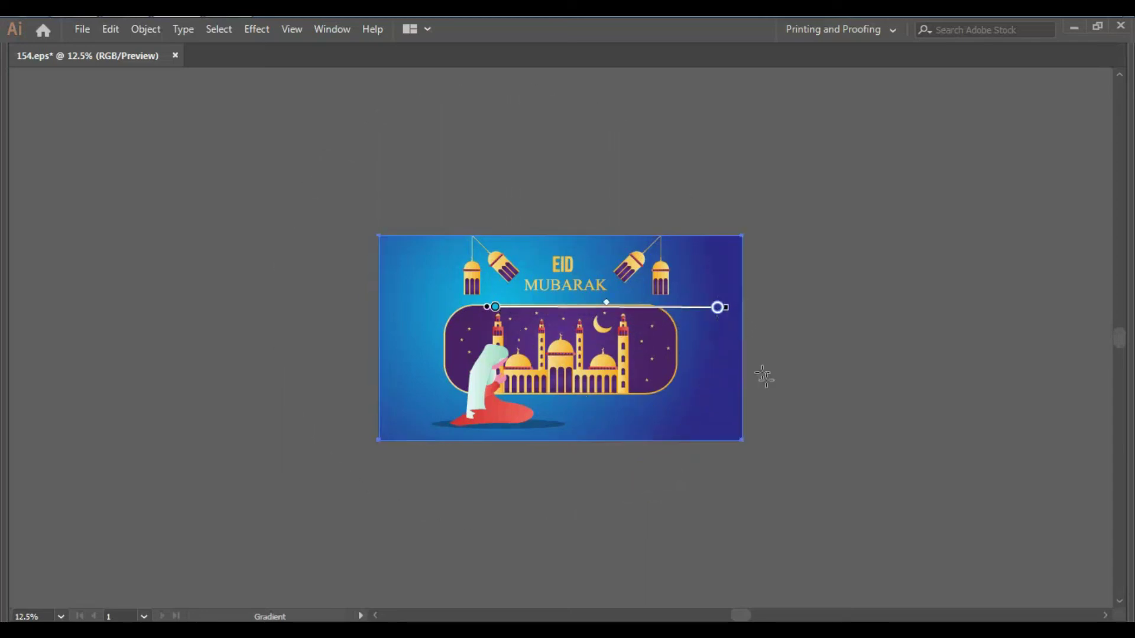
drag(872, 438, 830, 426)
drag(237, 145, 969, 509)
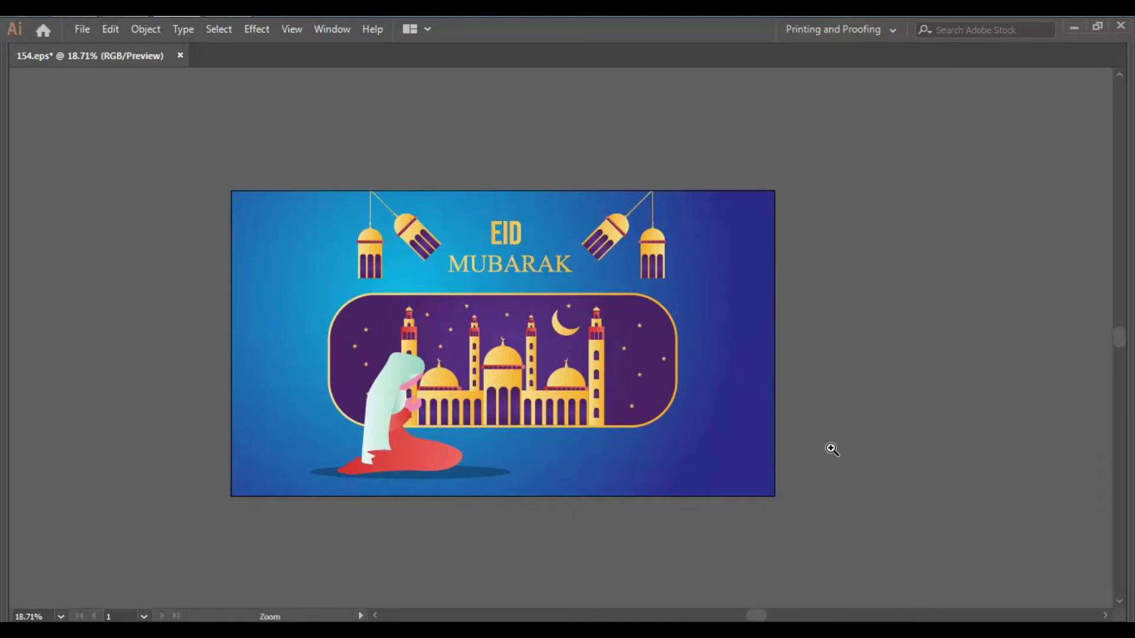
key(Tab)
Draw a closed Curvature shading shape over the back of the woman's headscarf.
right_click(430, 428)
click(470, 555)
key(z)
drag(467, 475, 539, 431)
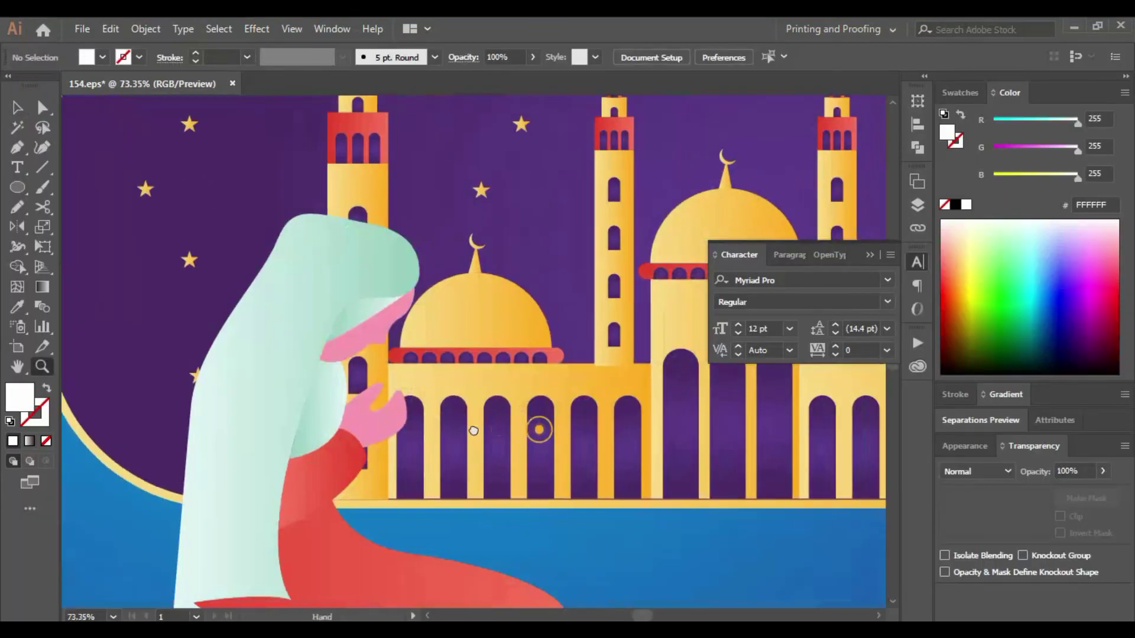
drag(579, 397, 551, 403)
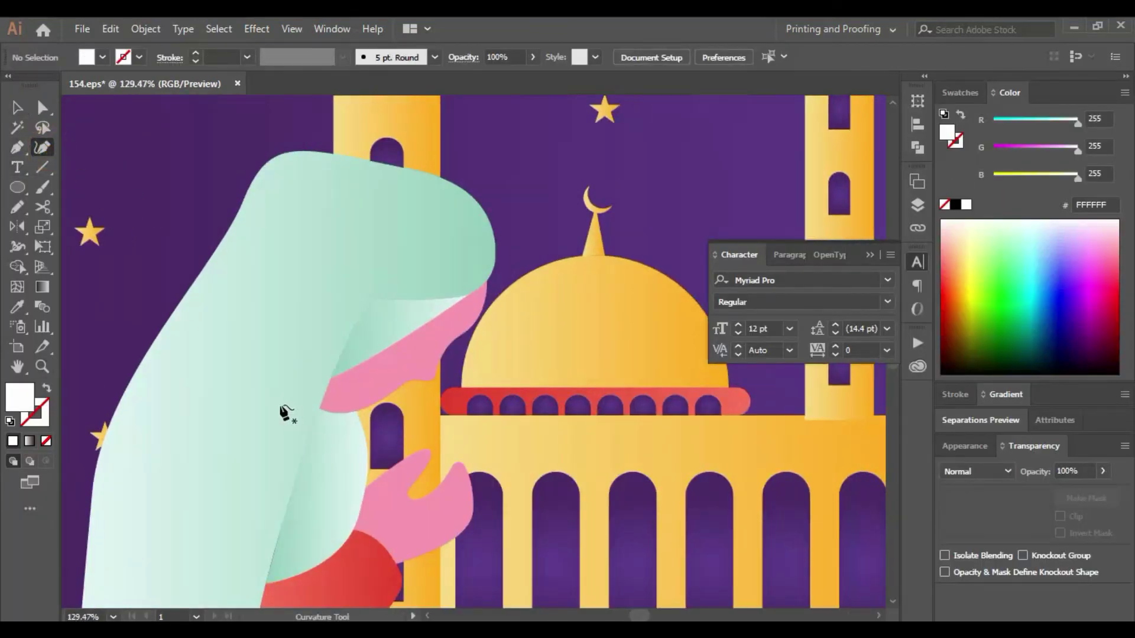
click(280, 403)
click(511, 242)
click(541, 161)
click(327, 153)
click(214, 227)
click(280, 403)
key(v)
Fill the headscarf shading shape black with Soft Light blending at 40% opacity.
click(955, 205)
click(976, 471)
click(964, 314)
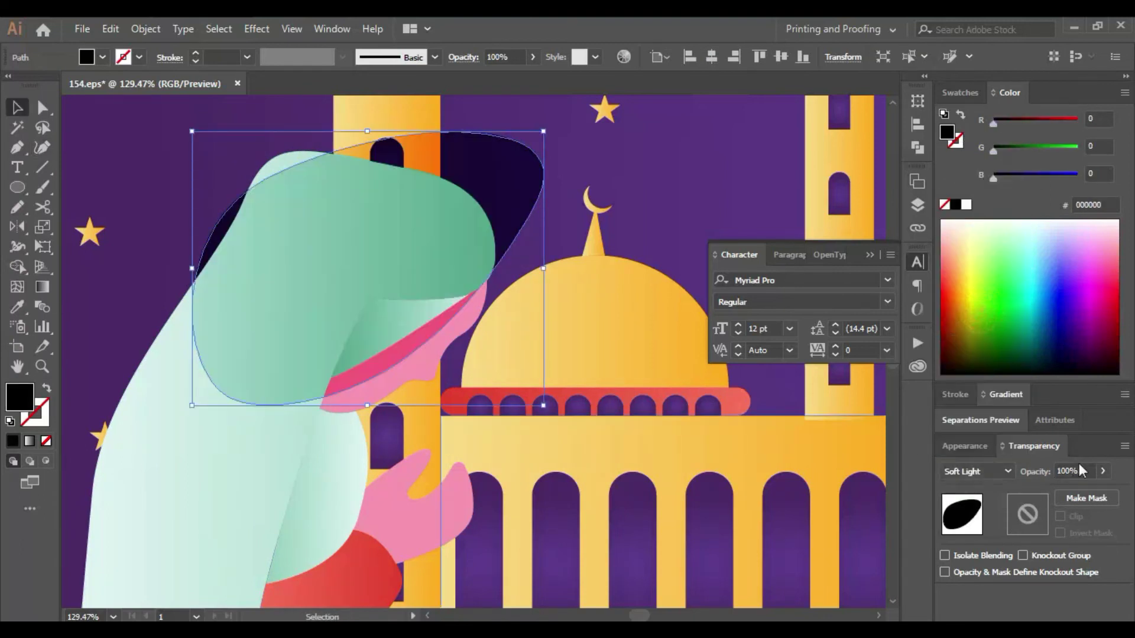
key(Return)
key(a)
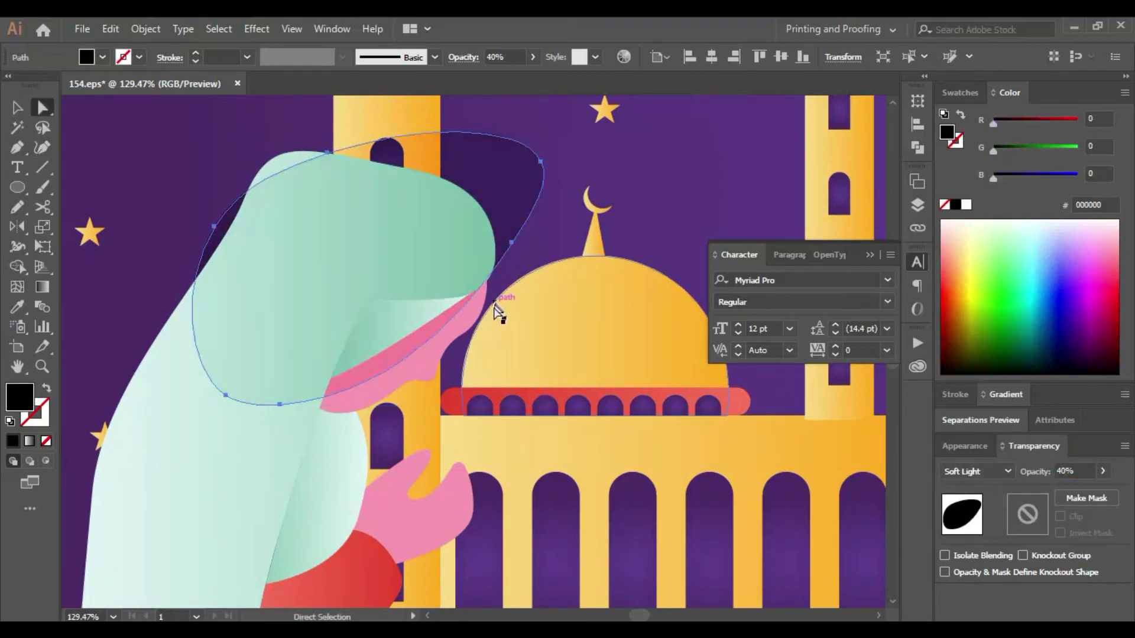
click(384, 212)
click(429, 352)
Trace the robe's back edge with a Pencil shape and eyedropper its fill.
drag(429, 393, 442, 239)
drag(442, 502, 401, 239)
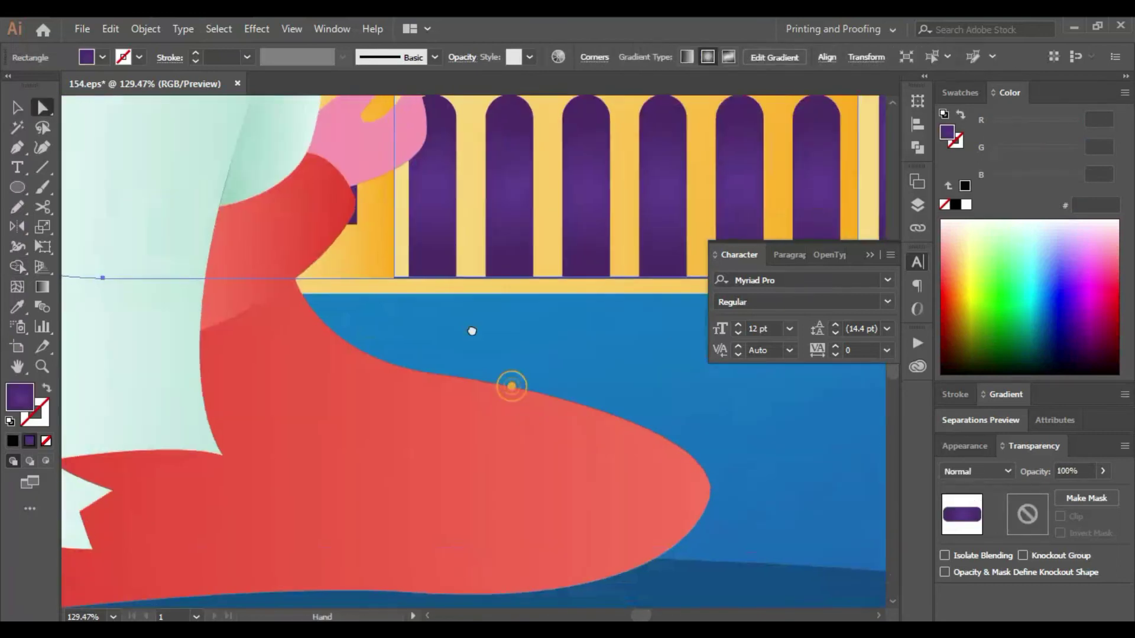
key(n)
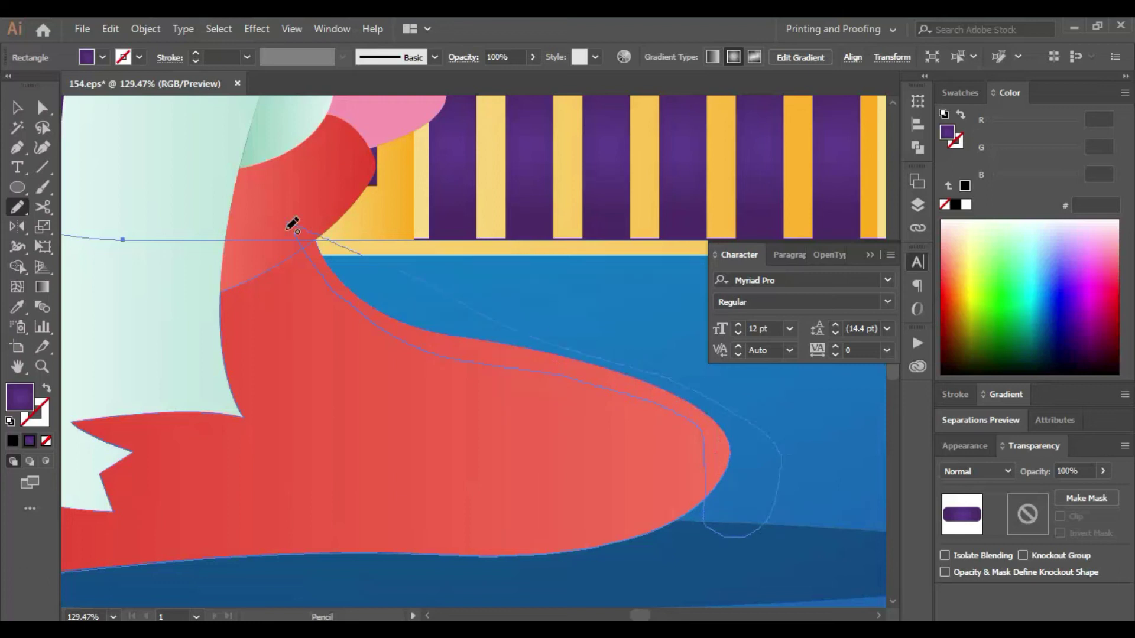
scroll(413, 177, up, 5)
scroll(439, 331, down, 5)
key(i)
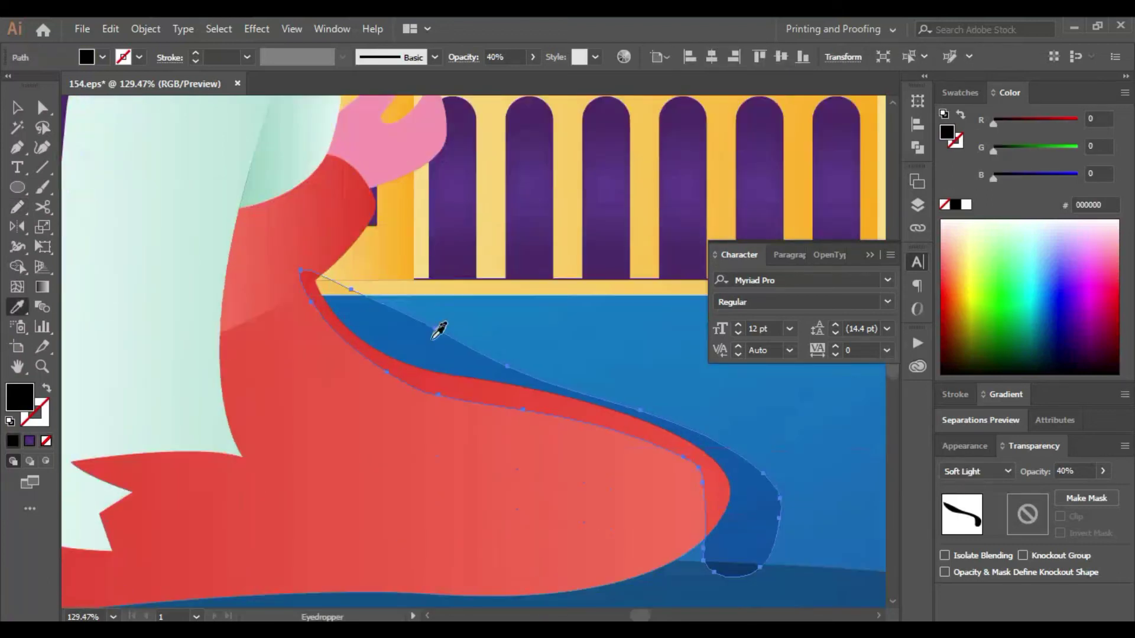
click(415, 308)
key(ctrl+0)
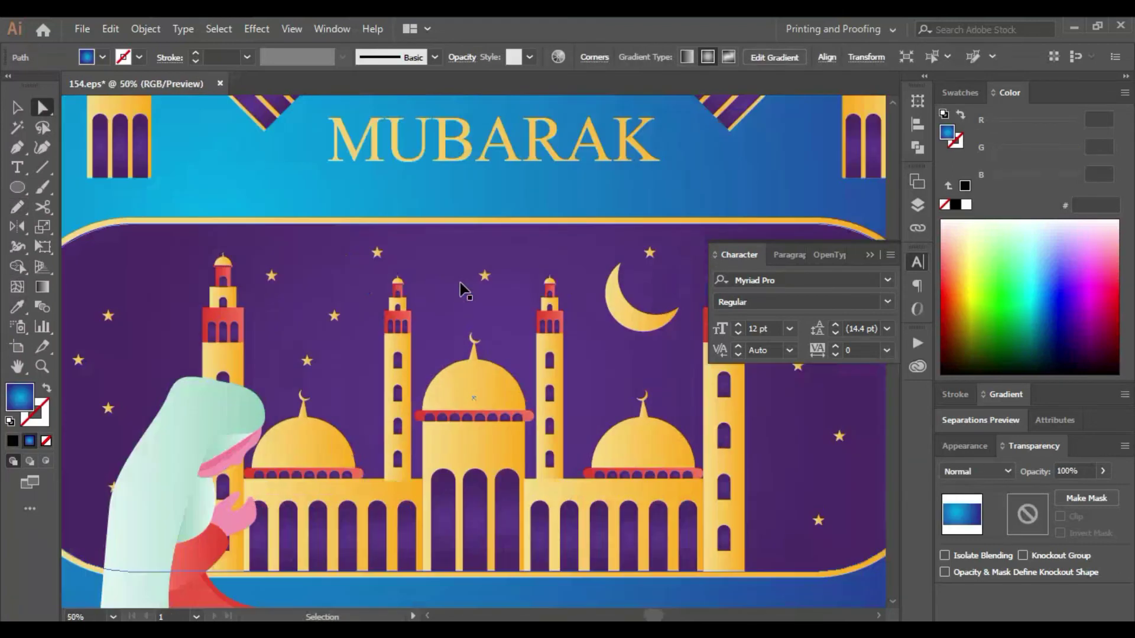
key(ctrl+minus)
Draw a Pencil shape along the pale garment and give it the soft-light dark shading style.
click(342, 497)
key(z)
drag(421, 417, 438, 408)
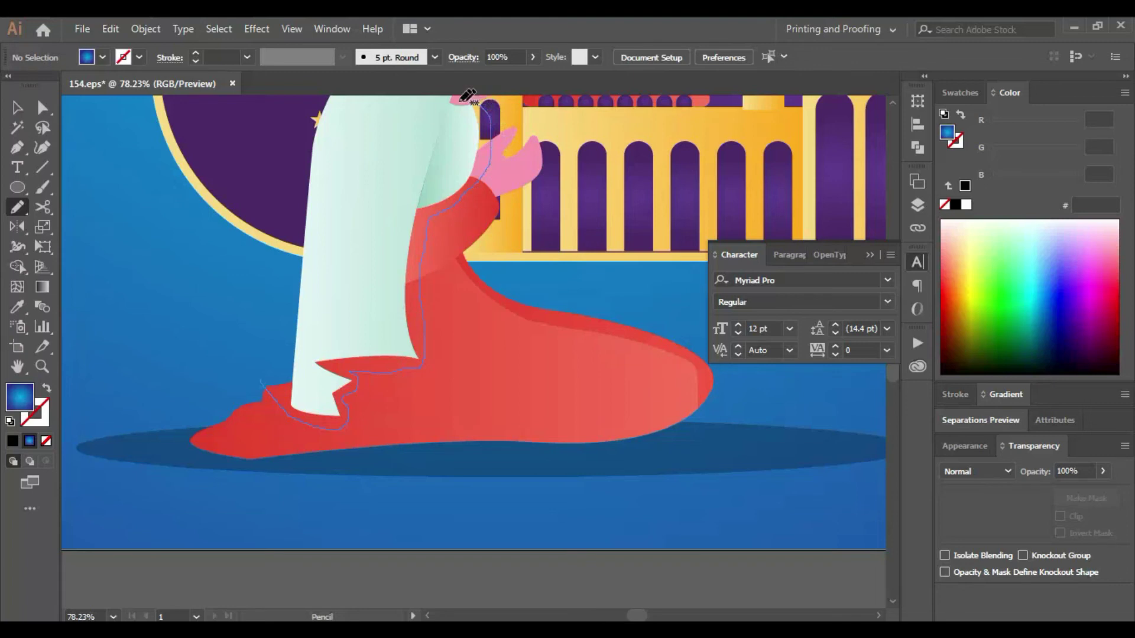
drag(250, 350, 277, 378)
scroll(276, 379, up, 2)
click(599, 362)
Trim the shading outside the garment using the Shape Builder tool.
key(a)
click(378, 196)
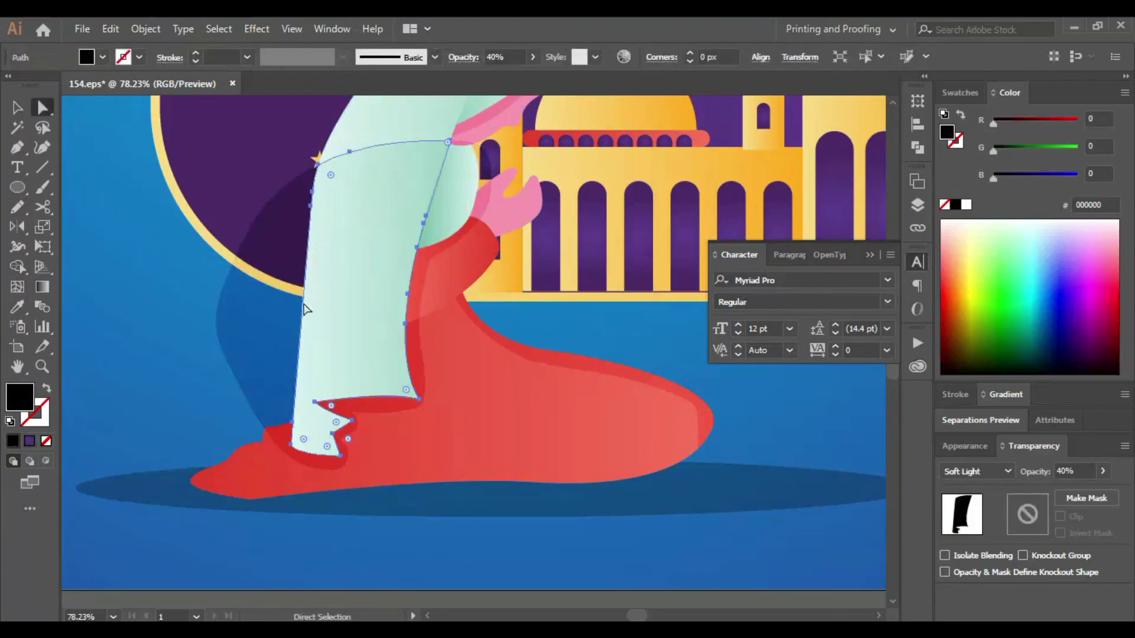
drag(254, 345, 449, 435)
key(shift+m)
alt+click(293, 328)
key(a)
click(456, 177)
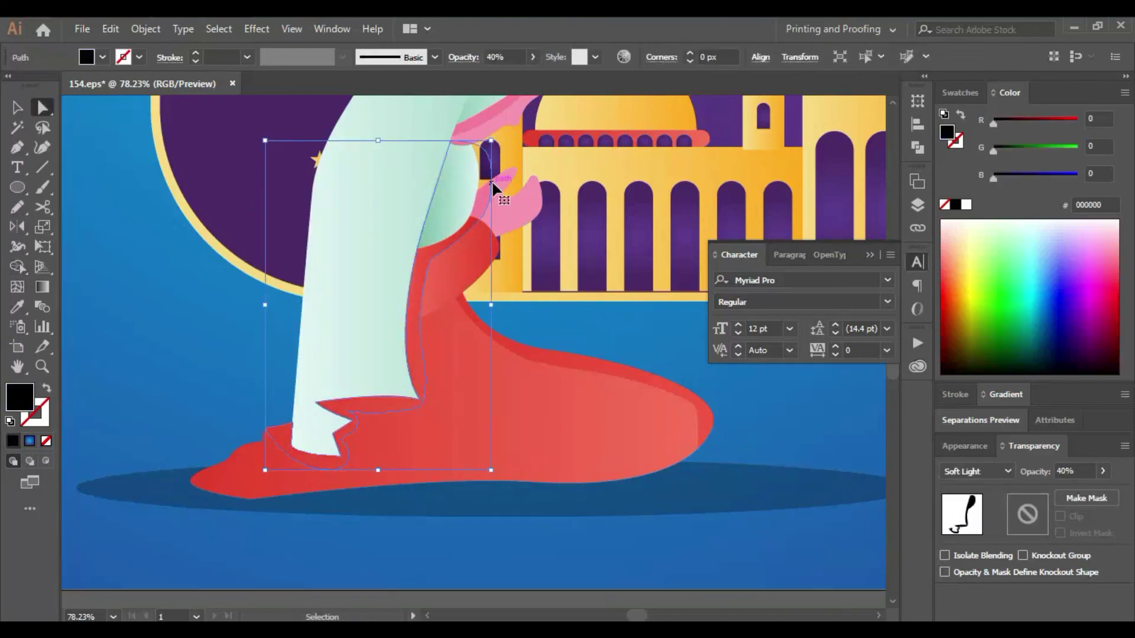
Inspect the garment, red robe and sleeve shapes in Outline view.
key(v)
click(299, 361)
click(397, 351)
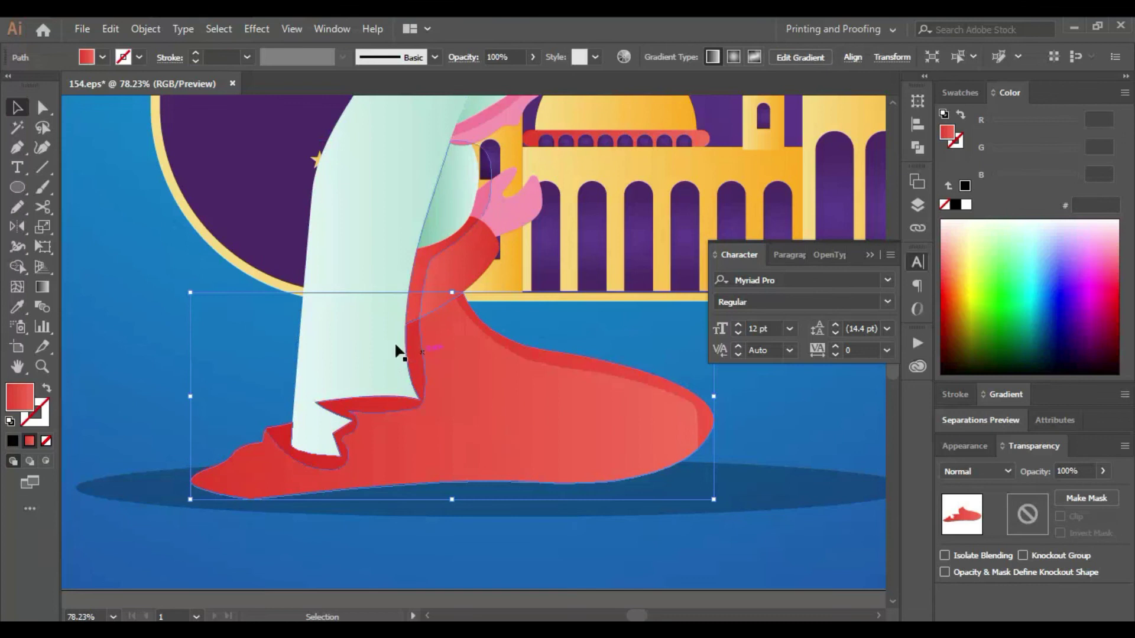
click(467, 201)
key(ctrl+y)
key(a)
click(480, 211)
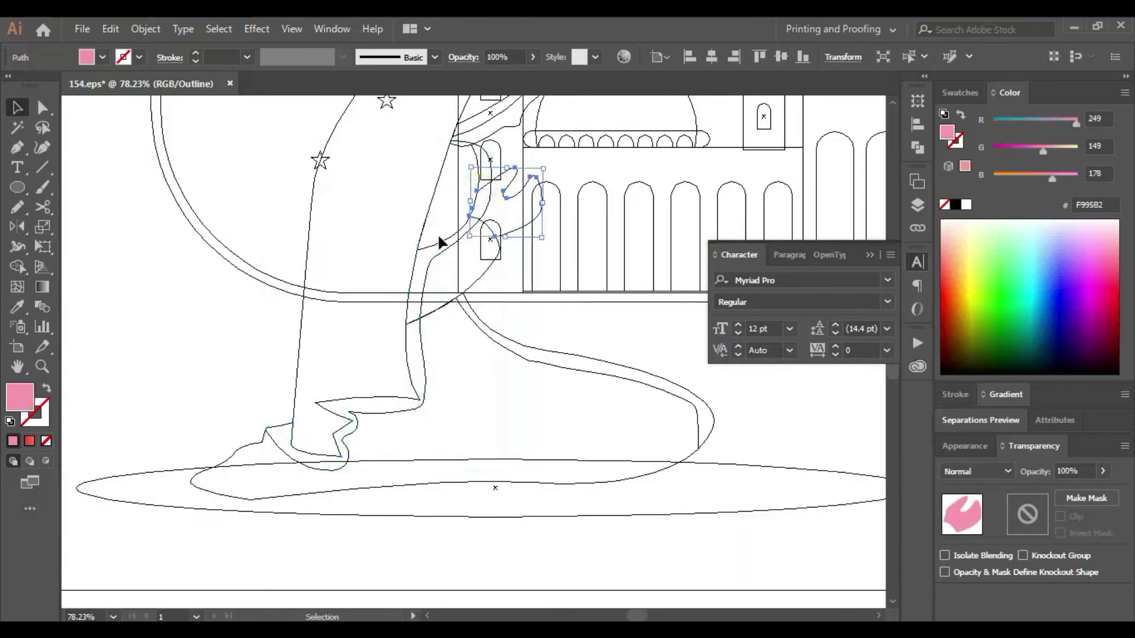
click(443, 237)
click(542, 415)
click(426, 219)
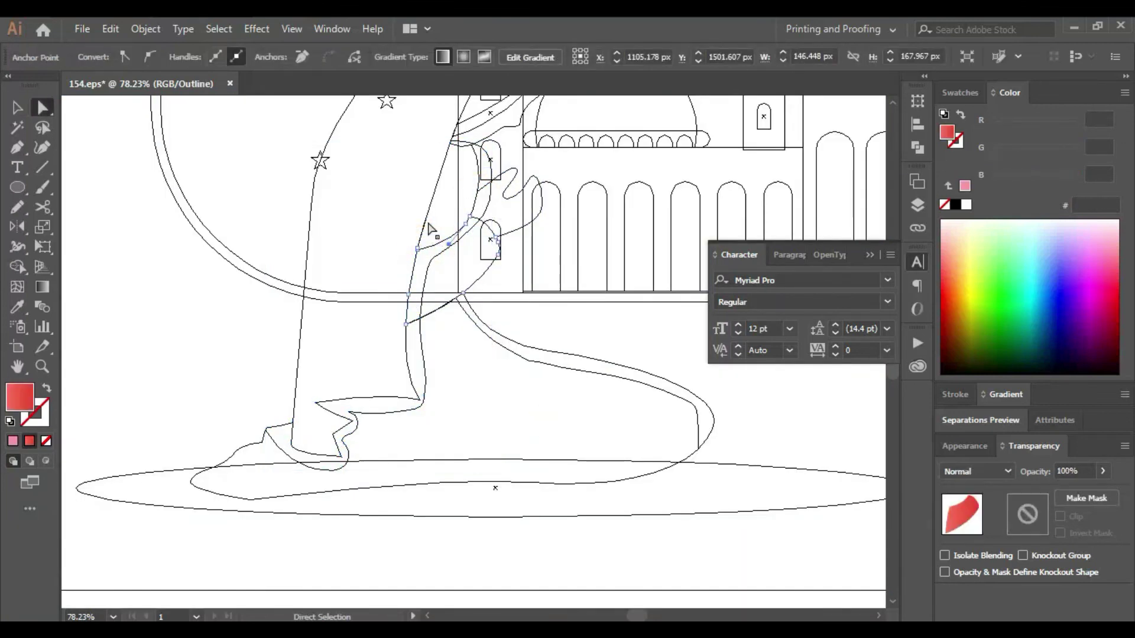
key(ctrl+y)
Check the robe-fold shading and background shapes, toggling Outline view on and off.
key(v)
click(415, 342)
key(ctrl+y)
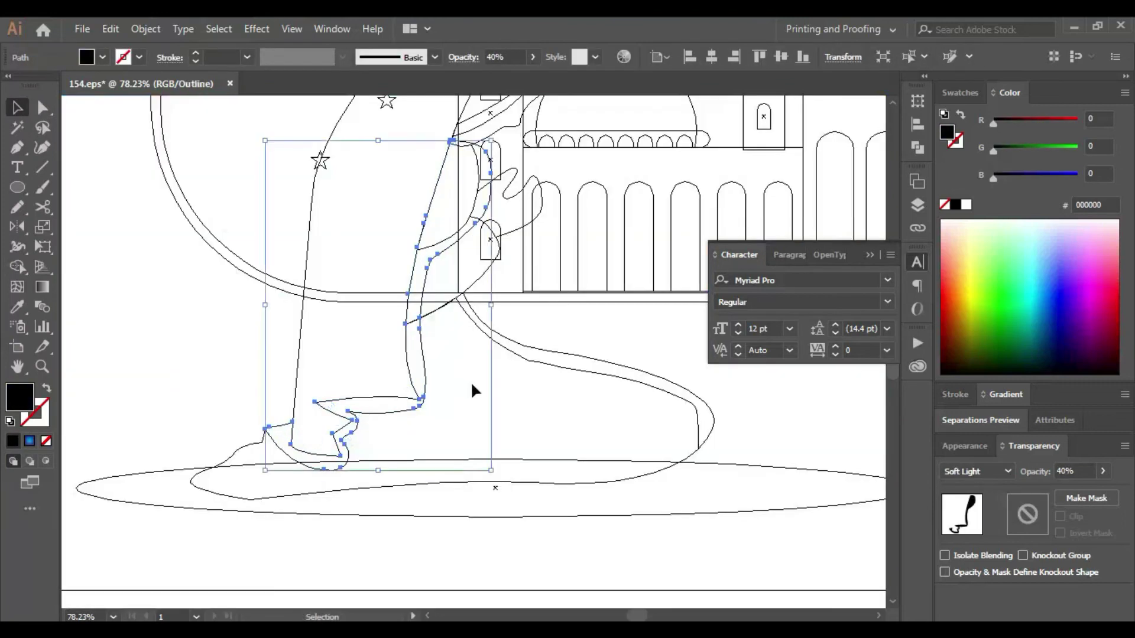
key(ctrl+y)
click(424, 365)
scroll(423, 360, up, 1)
key(a)
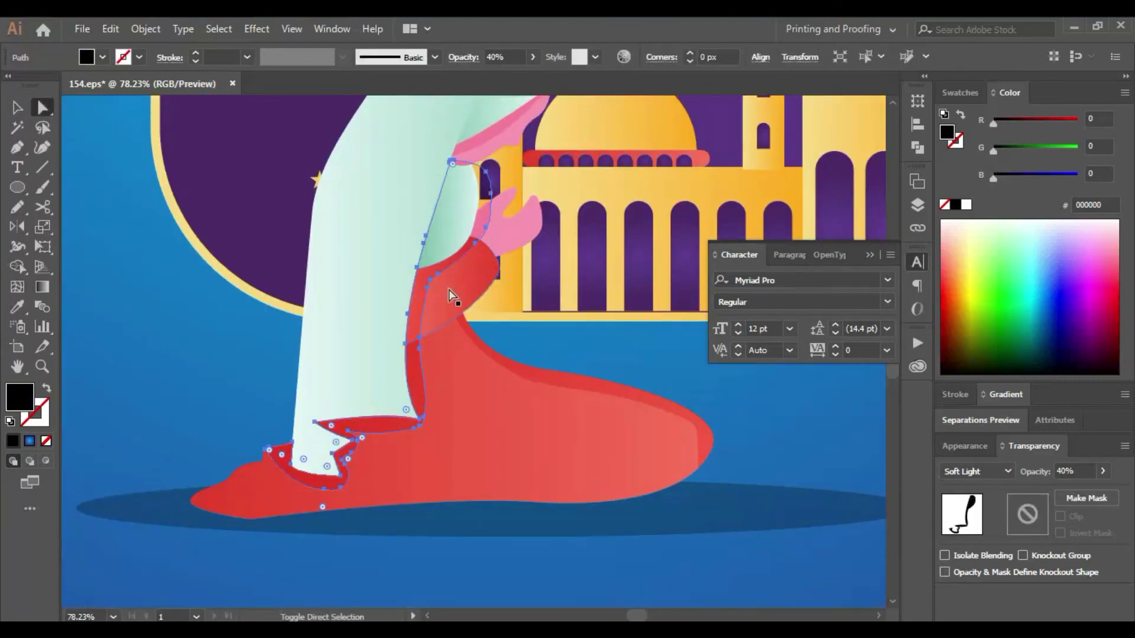
click(579, 341)
scroll(526, 295, right, 1)
click(434, 278)
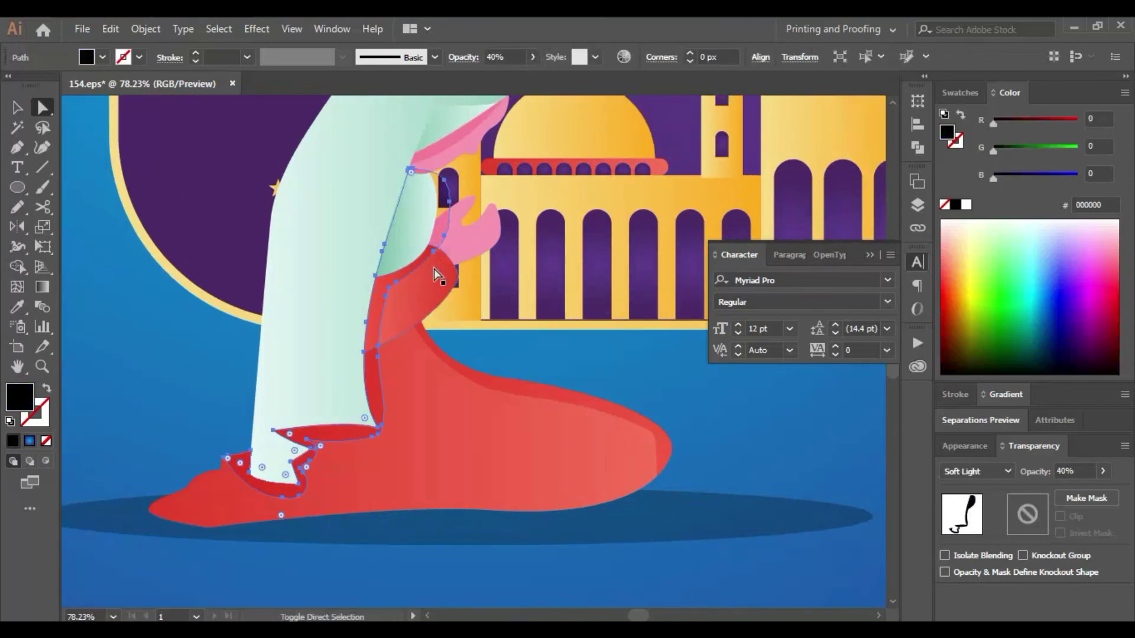
click(152, 362)
Draw a Pencil shadow shape around the kneeling woman.
scroll(227, 346, up, 5)
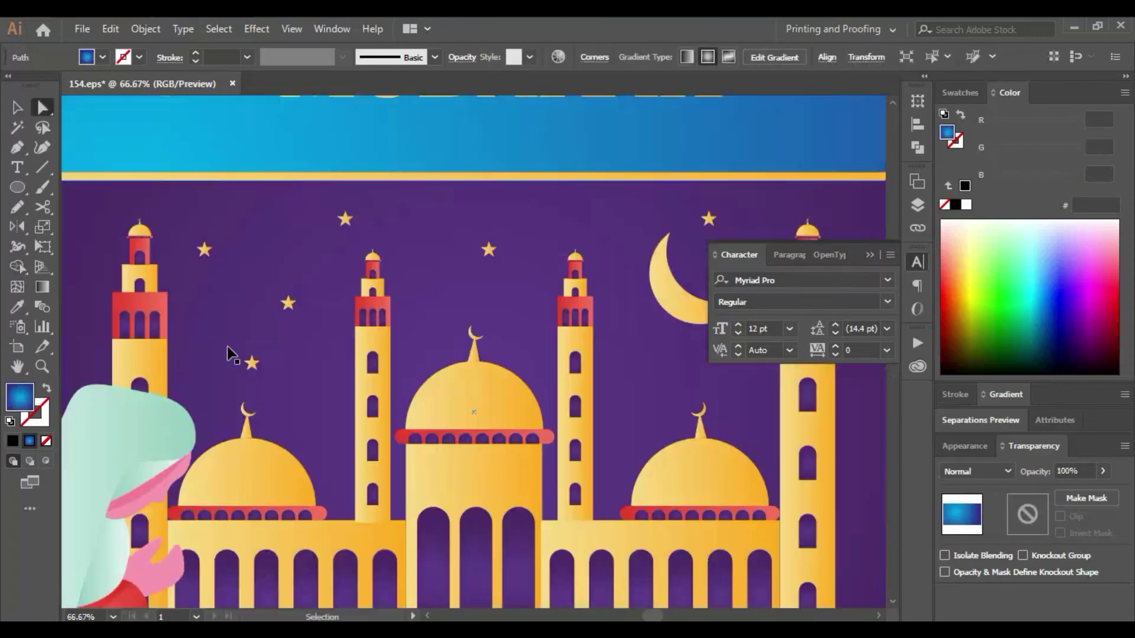
key(z)
scroll(227, 346, down, 3)
scroll(479, 374, up, 3)
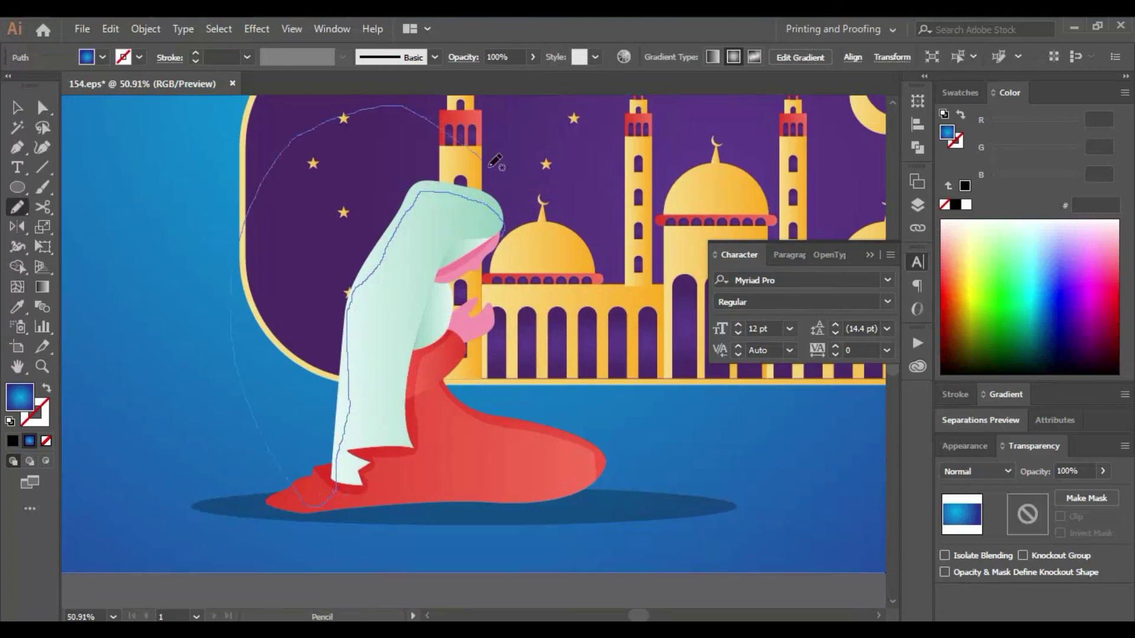
drag(495, 161, 505, 219)
ctrl+click(411, 266)
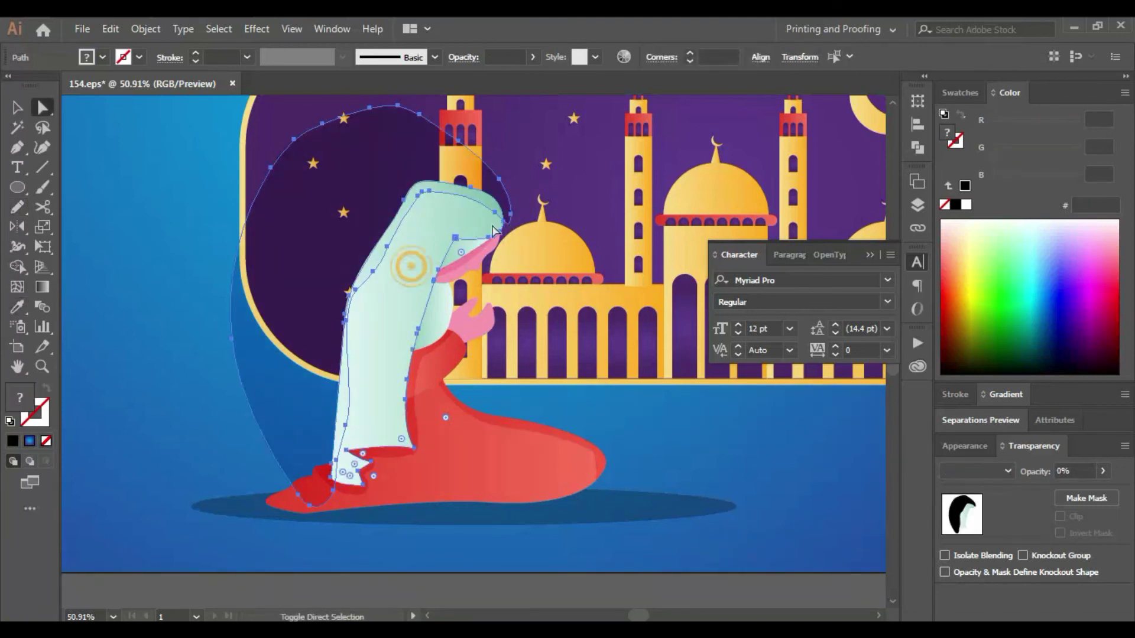
click(172, 363)
Draw a shadow over the praying hand and merge it into the hand with Shape Builder.
scroll(172, 363, down, 3)
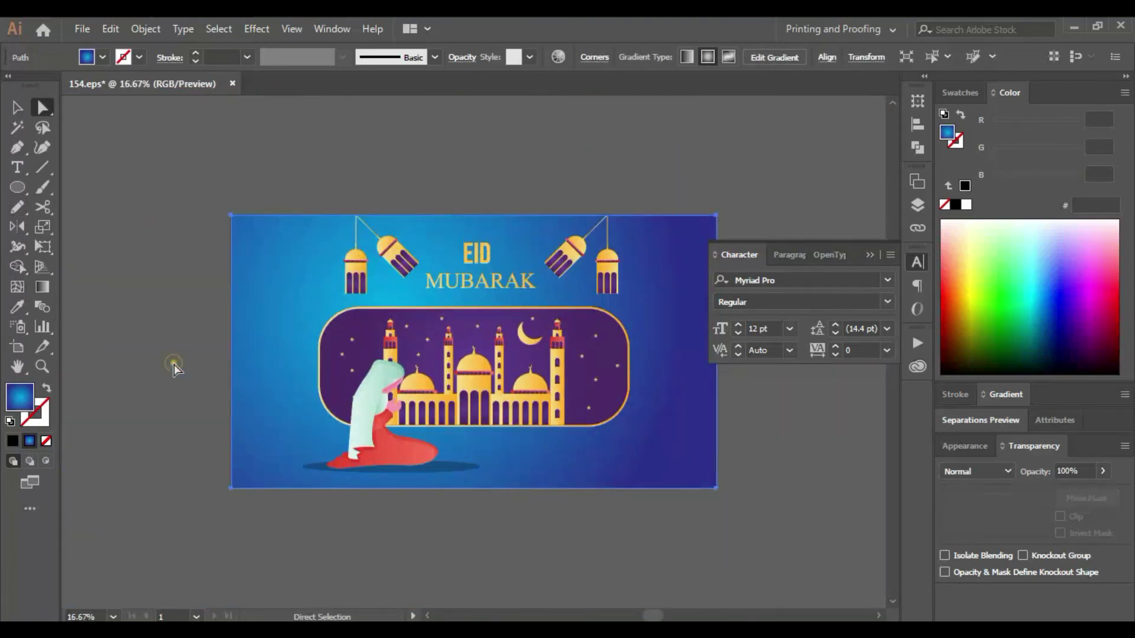
click(173, 364)
key(z)
scroll(403, 326, up, 10)
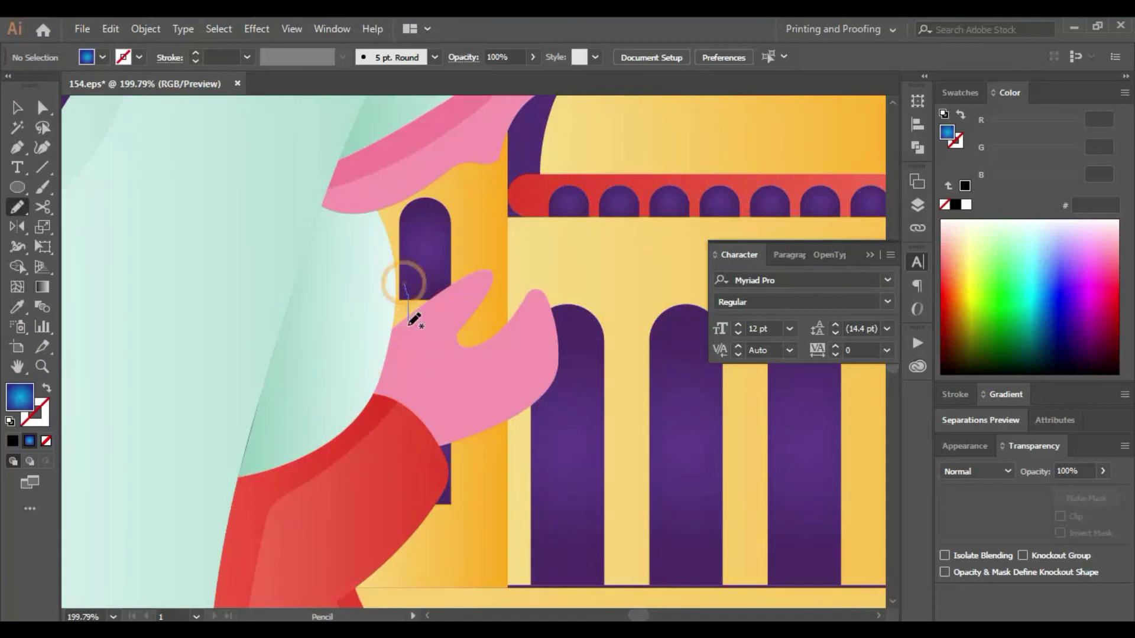
drag(306, 354, 405, 291)
key(shift+m)
alt+click(332, 312)
key(a)
click(408, 248)
scroll(400, 246, down, 7)
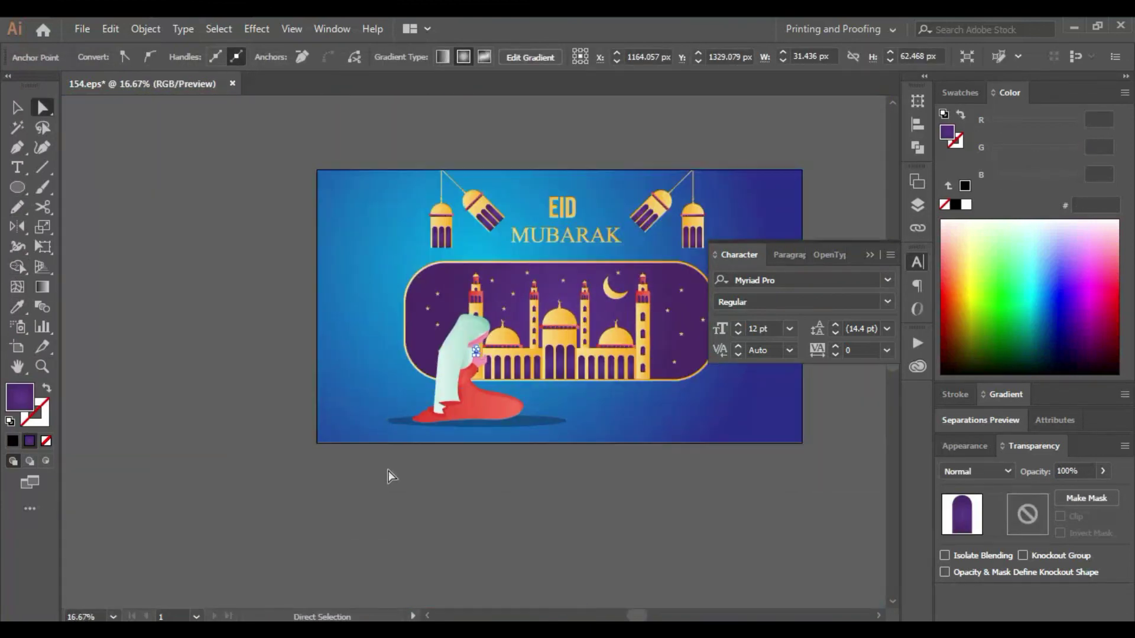
click(433, 443)
drag(433, 443, 384, 483)
Group the woman figure together with her shadow paths.
click(303, 336)
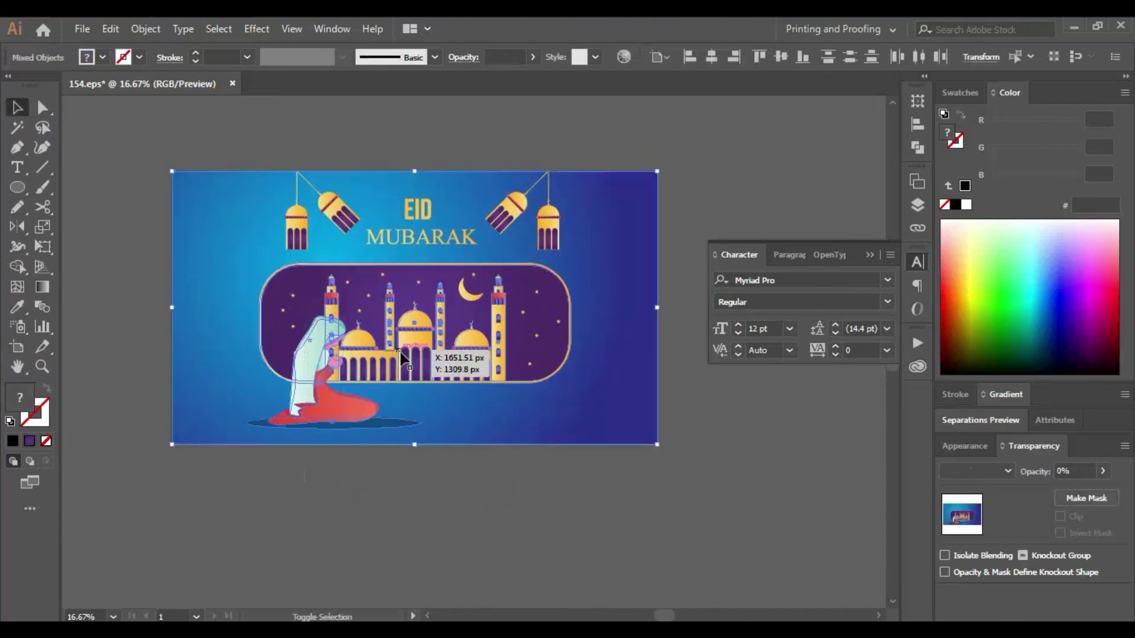
click(394, 428)
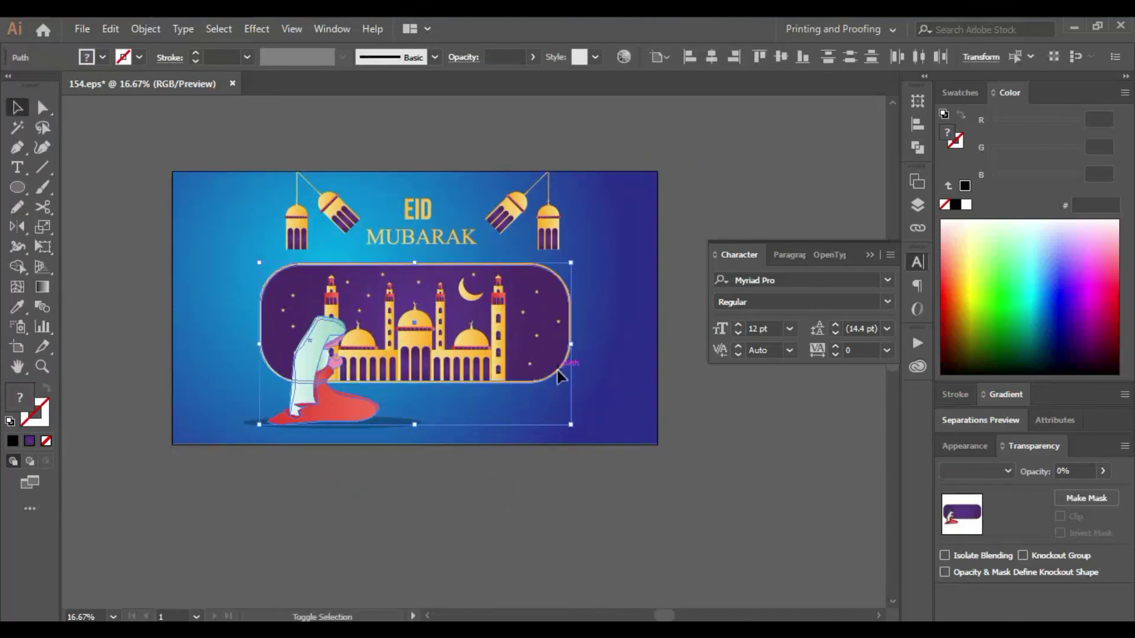
click(324, 393)
right_click(323, 393)
click(375, 147)
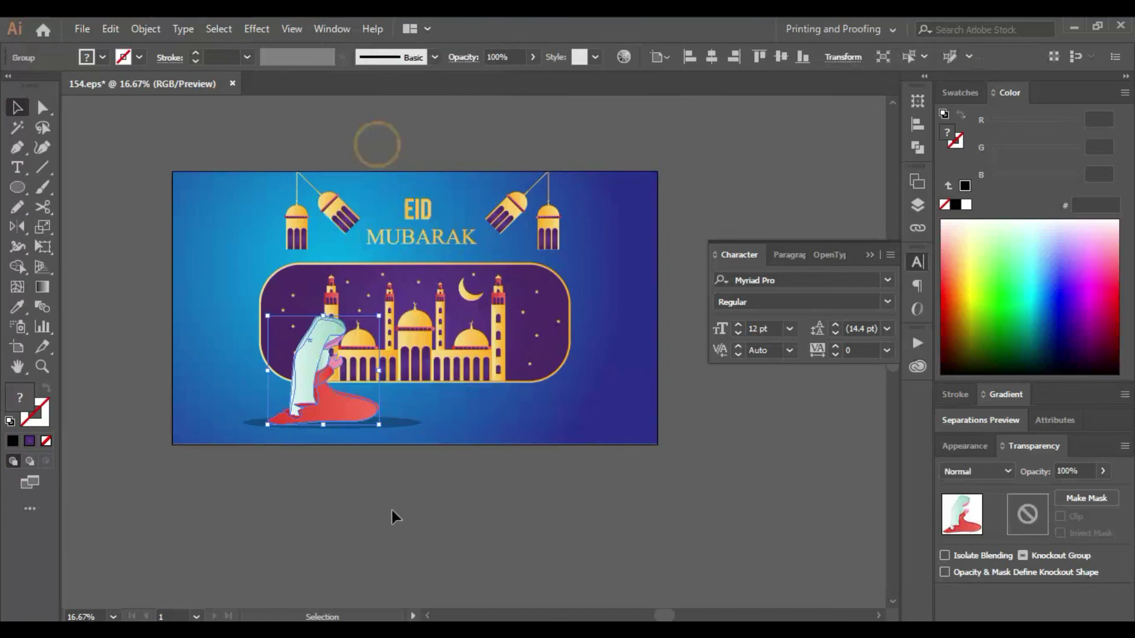
click(393, 517)
key(ctrl+y)
Inspect the woman's shadow path anchor points in Outline view, then return to preview.
key(a)
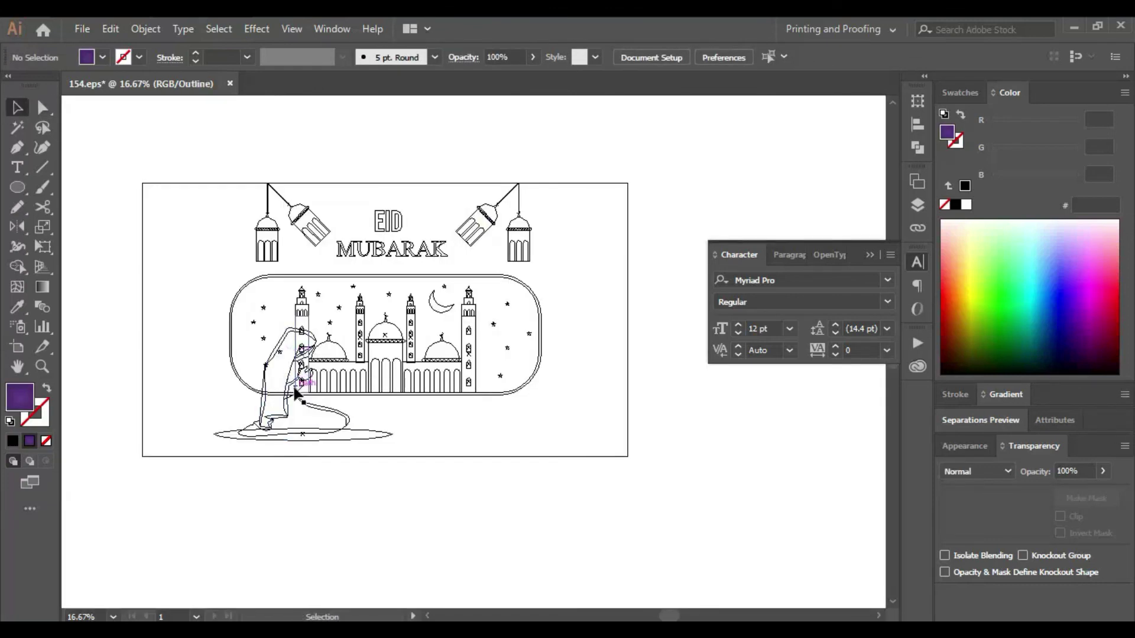
click(355, 355)
drag(254, 322, 340, 494)
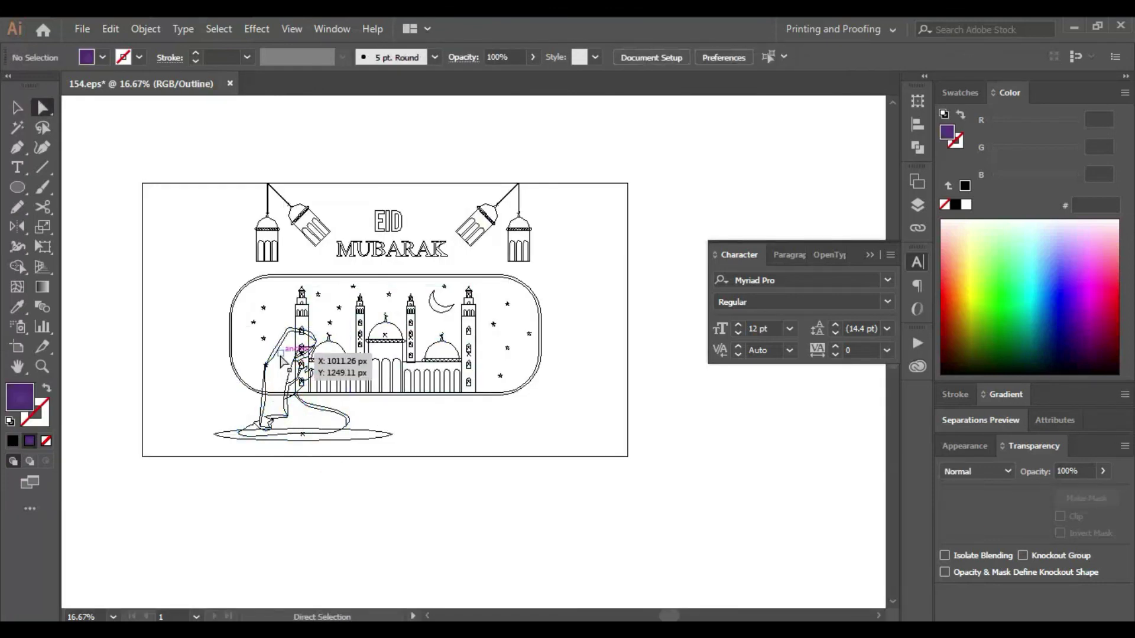
click(329, 488)
click(299, 436)
click(324, 476)
key(ctrl+y)
Move the woman figure group up and undo a trial stretch of the mosque.
key(v)
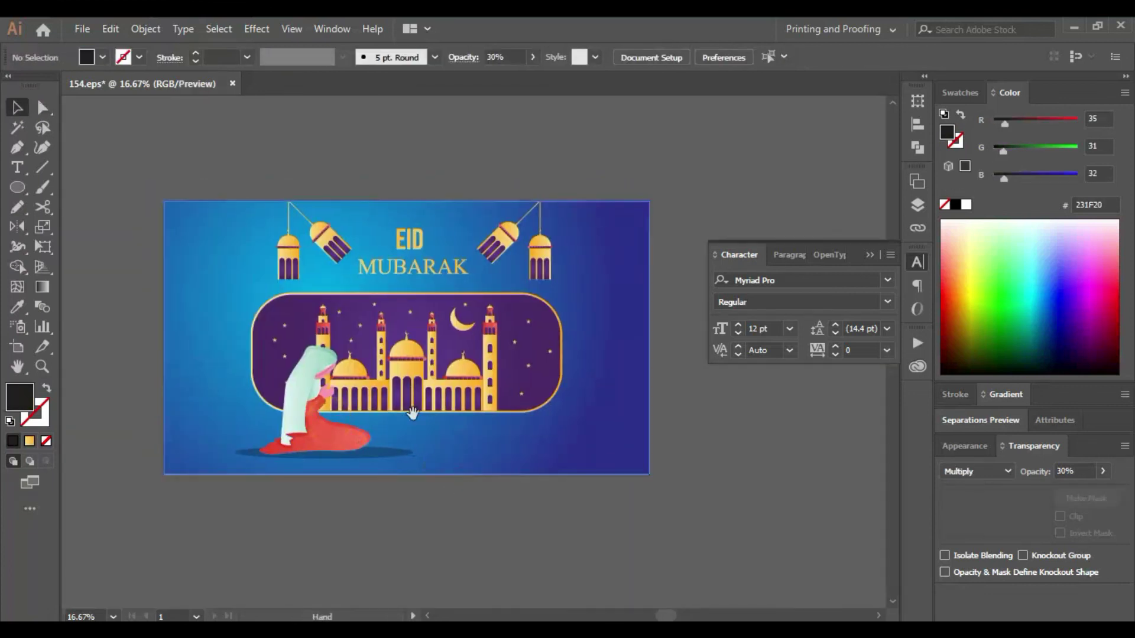
drag(522, 499, 589, 499)
click(366, 425)
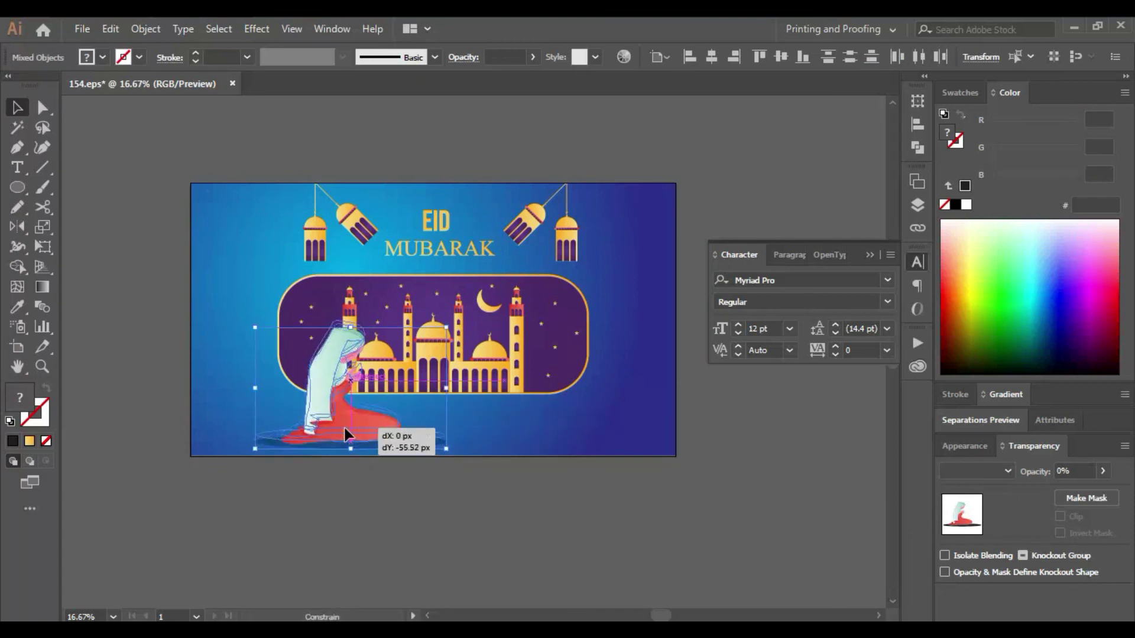
drag(457, 512, 413, 523)
drag(349, 488, 381, 483)
click(423, 363)
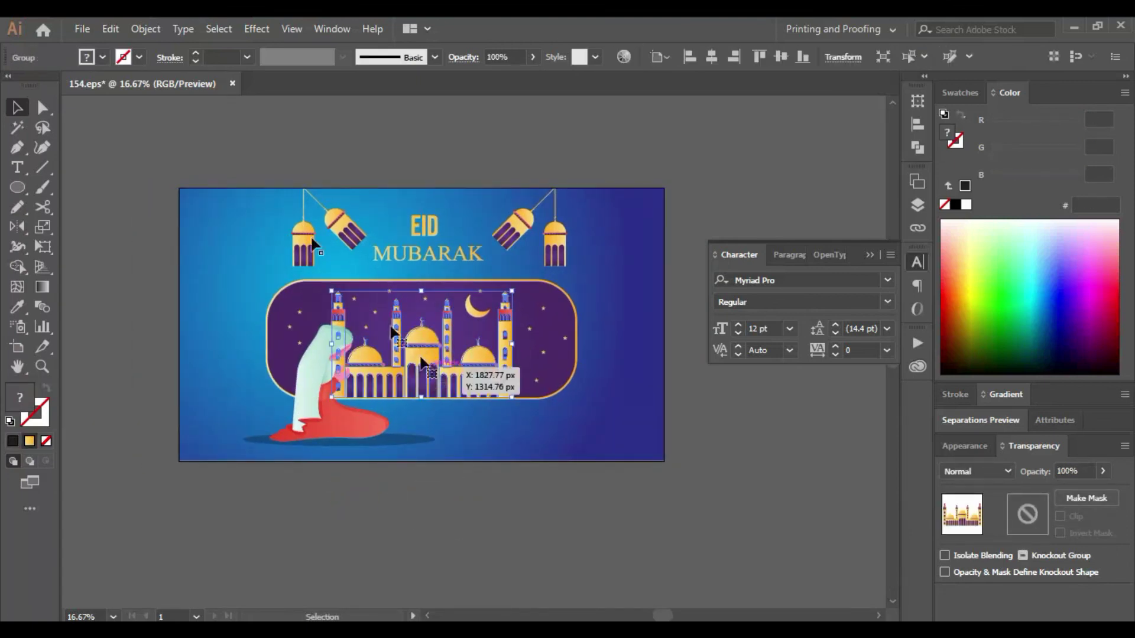
drag(511, 344, 520, 347)
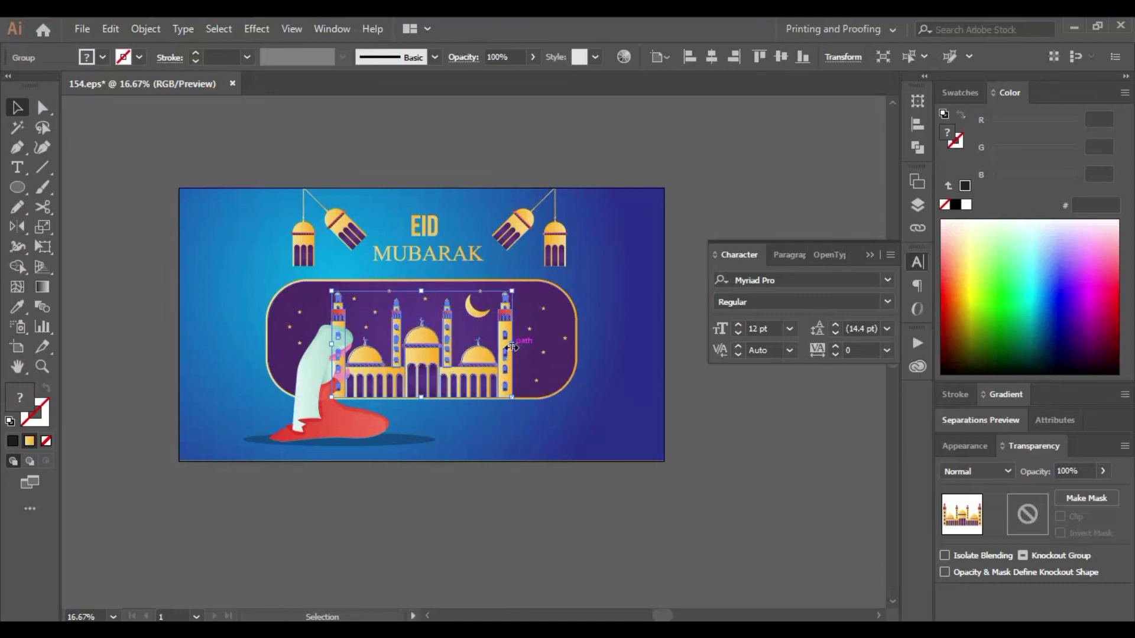
key(ctrl+z)
Paste a mosque copy behind, enlarge it upward, and fill it dark via Eyedropper.
click(110, 29)
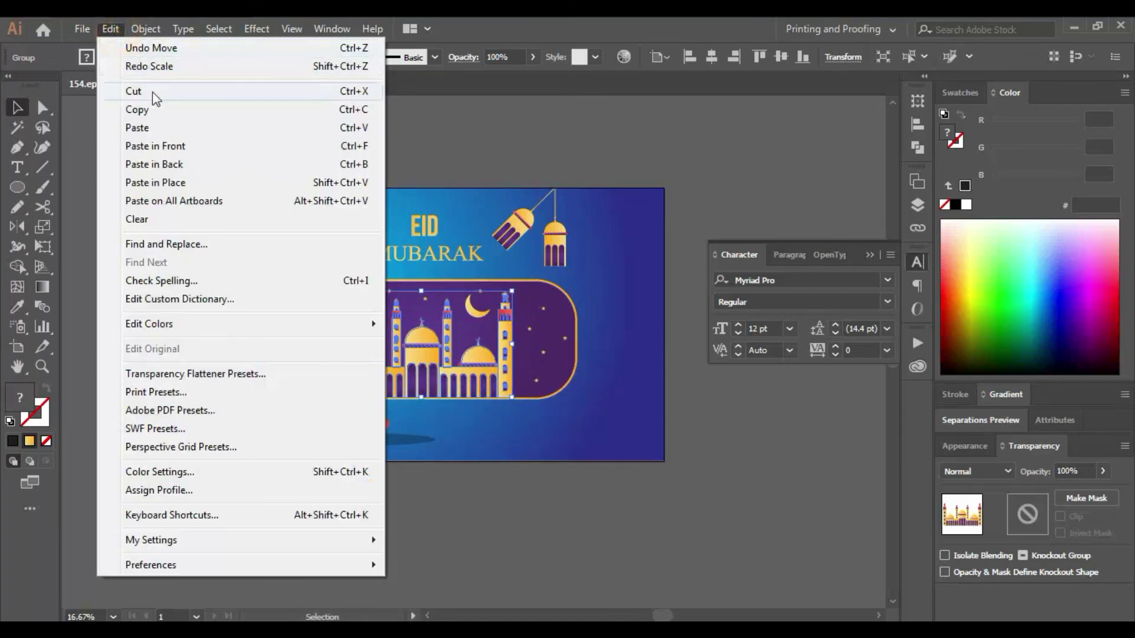
click(112, 29)
click(339, 182)
drag(422, 291, 421, 278)
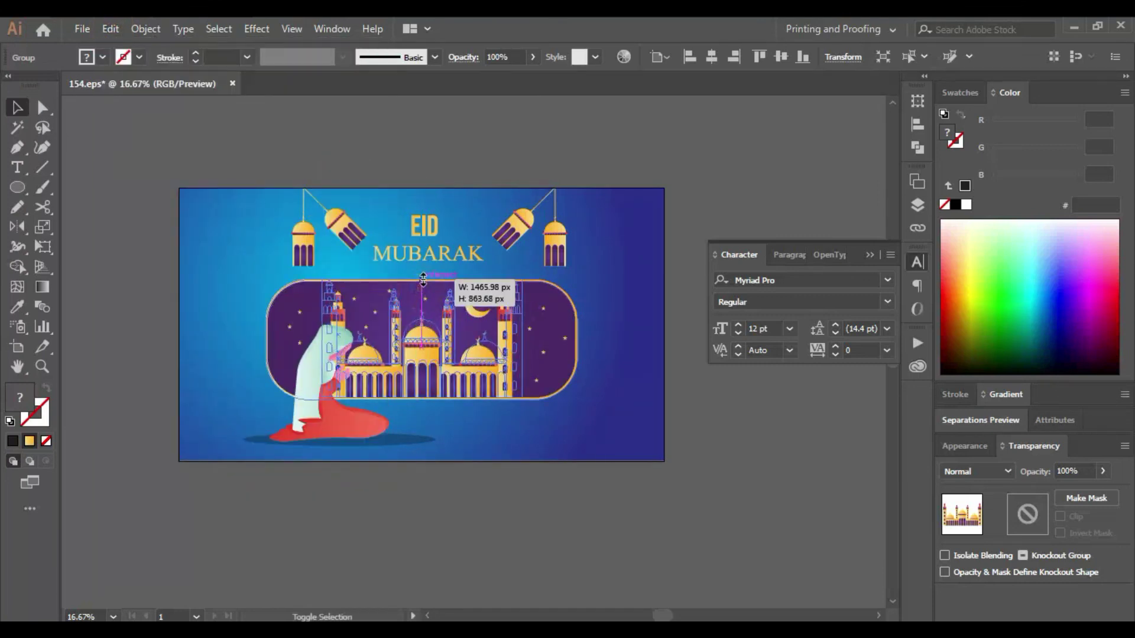
key(a)
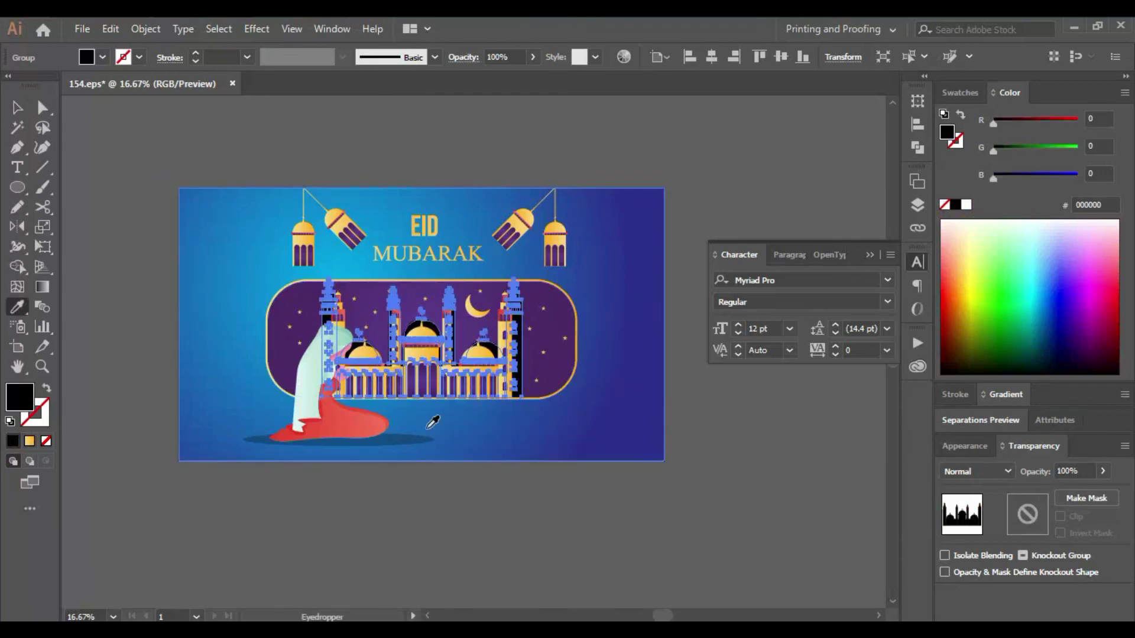
click(469, 521)
drag(494, 522, 510, 526)
Create an offset shadow copy of the left hanging lantern group.
scroll(243, 197, up, 1)
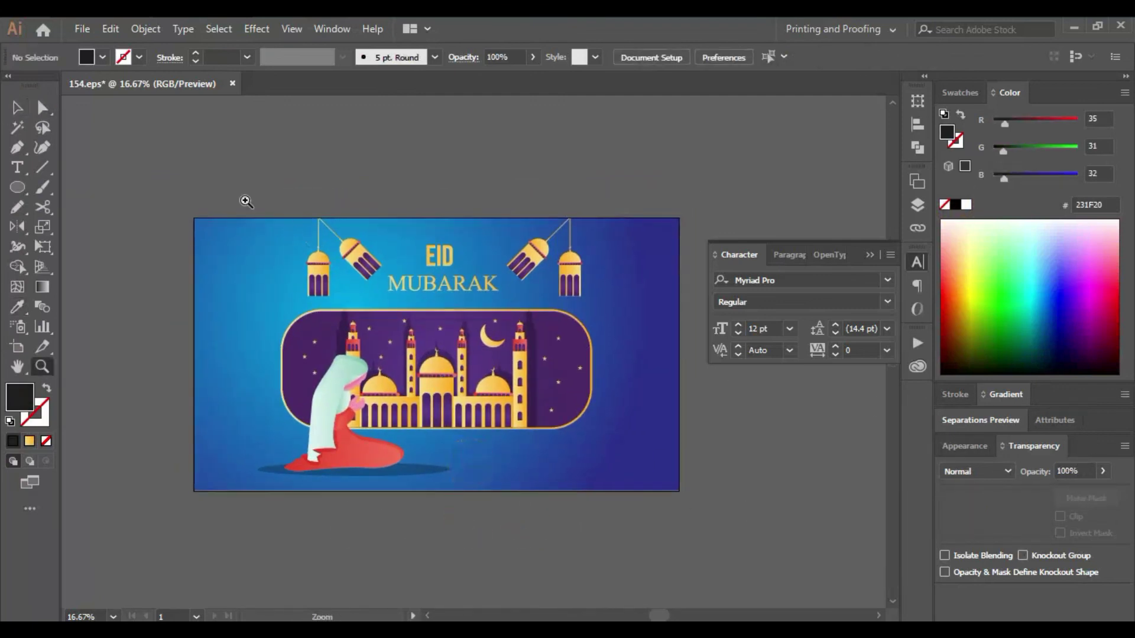
scroll(243, 197, up, 1)
click(270, 343)
key(ctrl+a)
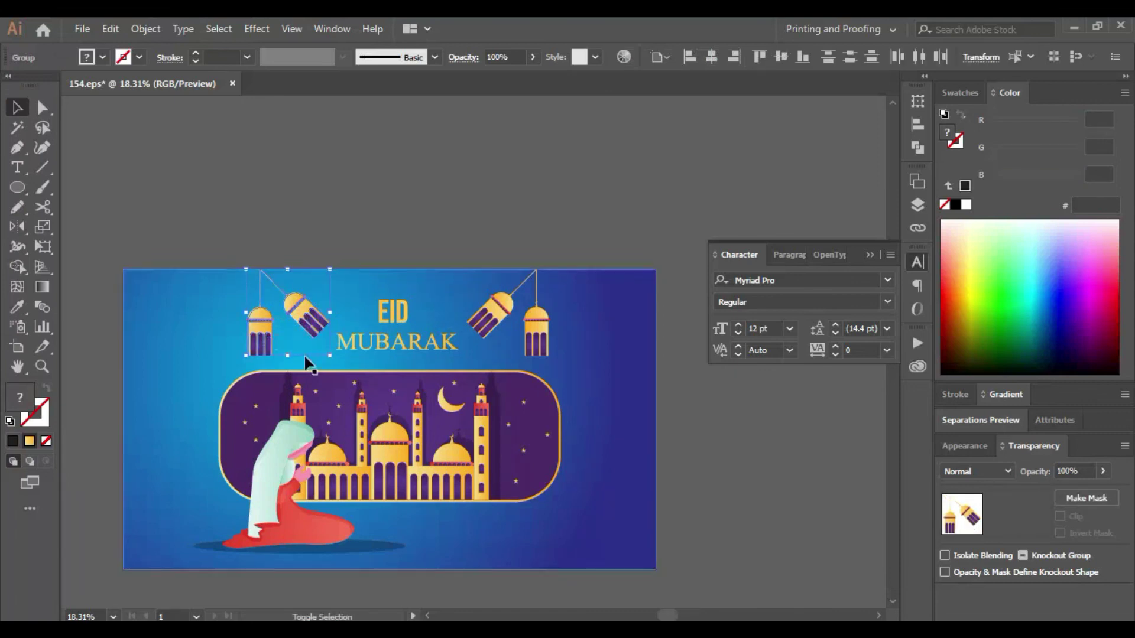
click(301, 315)
right_click(293, 305)
drag(303, 319, 302, 317)
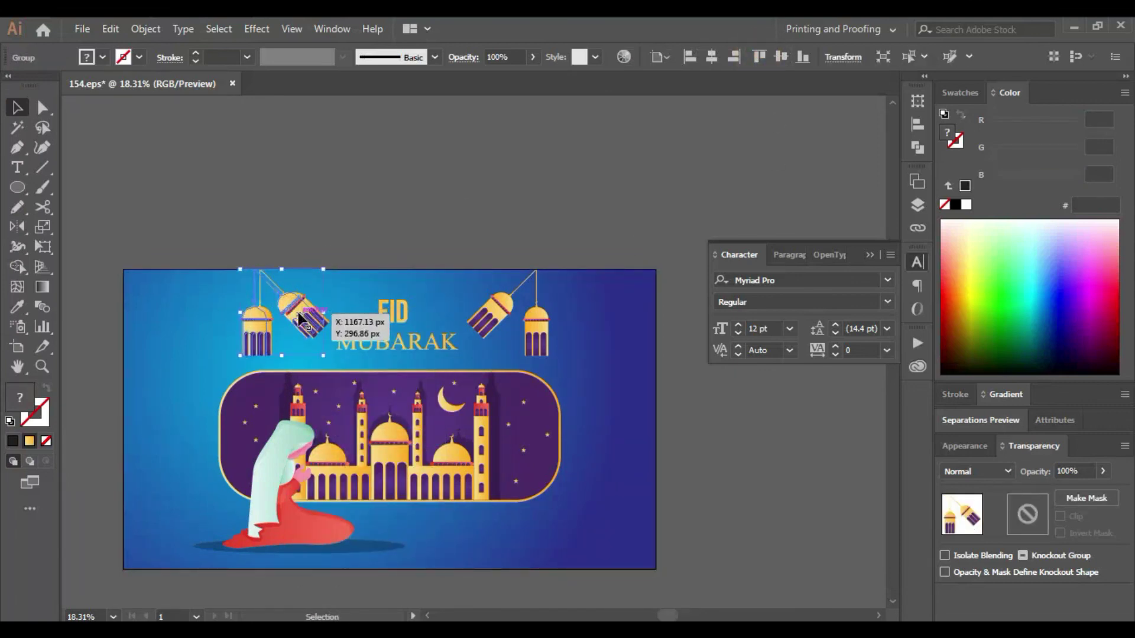
Reposition the right lantern group and create an offset shadow copy of it.
click(413, 207)
drag(562, 222, 526, 296)
shift+click(560, 304)
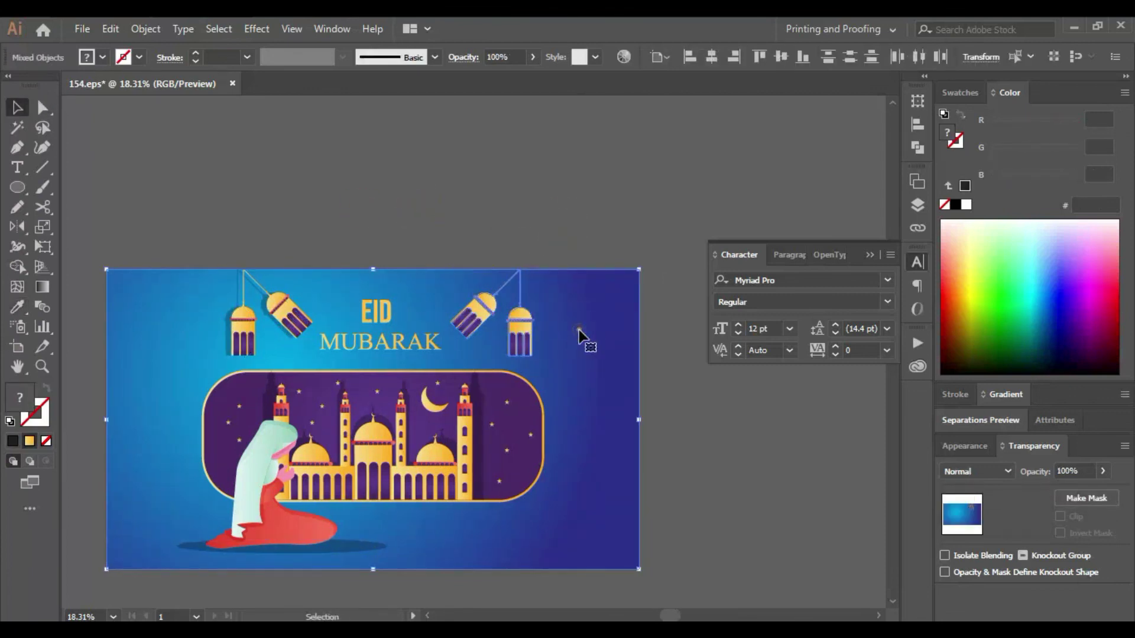
click(753, 94)
drag(520, 322, 538, 331)
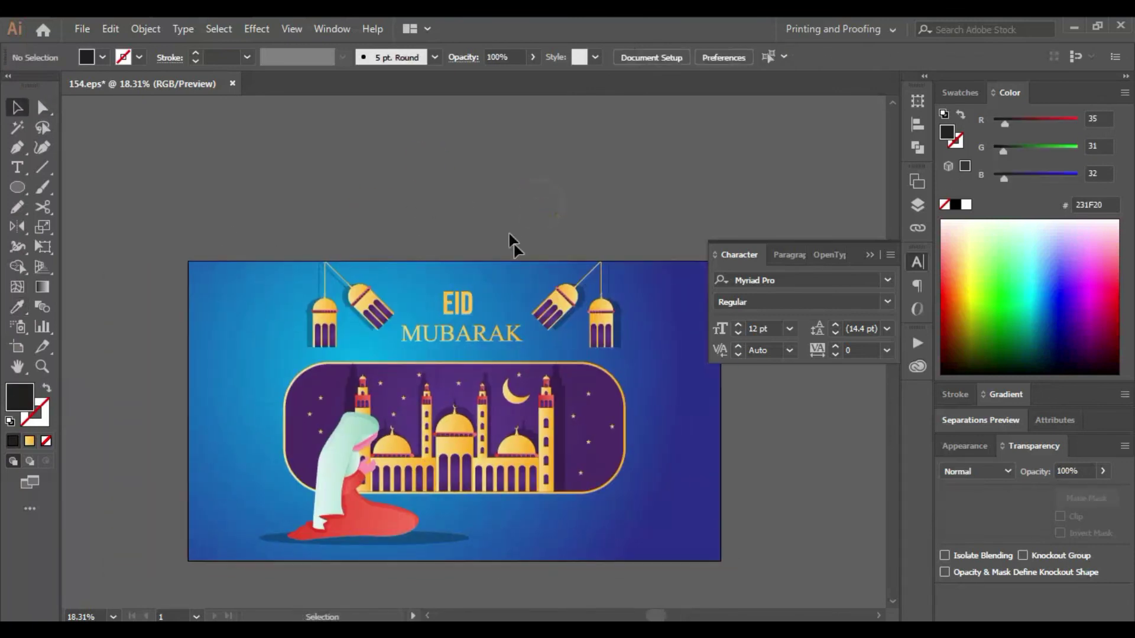
Add an offset shadow copy behind the EID MUBARAK text.
drag(433, 302, 463, 338)
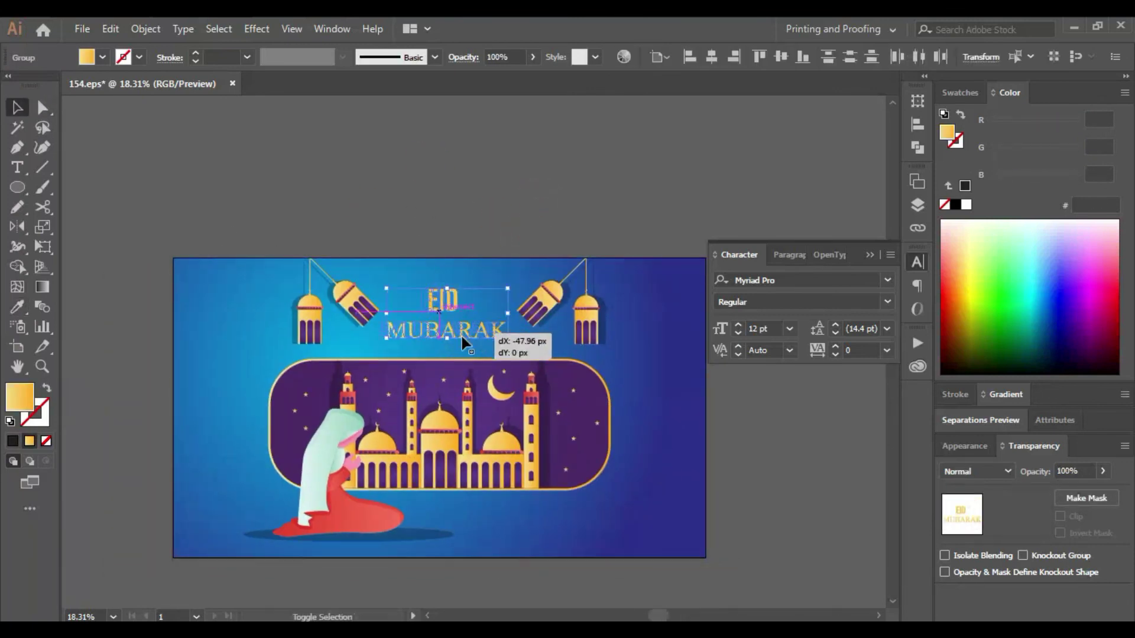
key(a)
click(490, 241)
key(v)
click(461, 308)
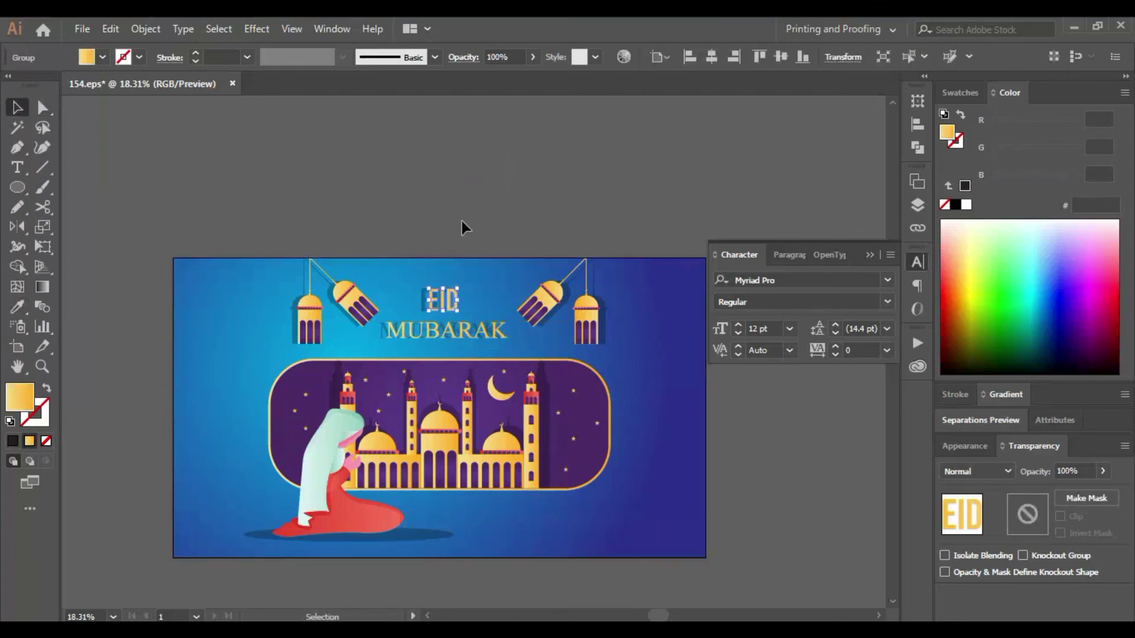
click(494, 198)
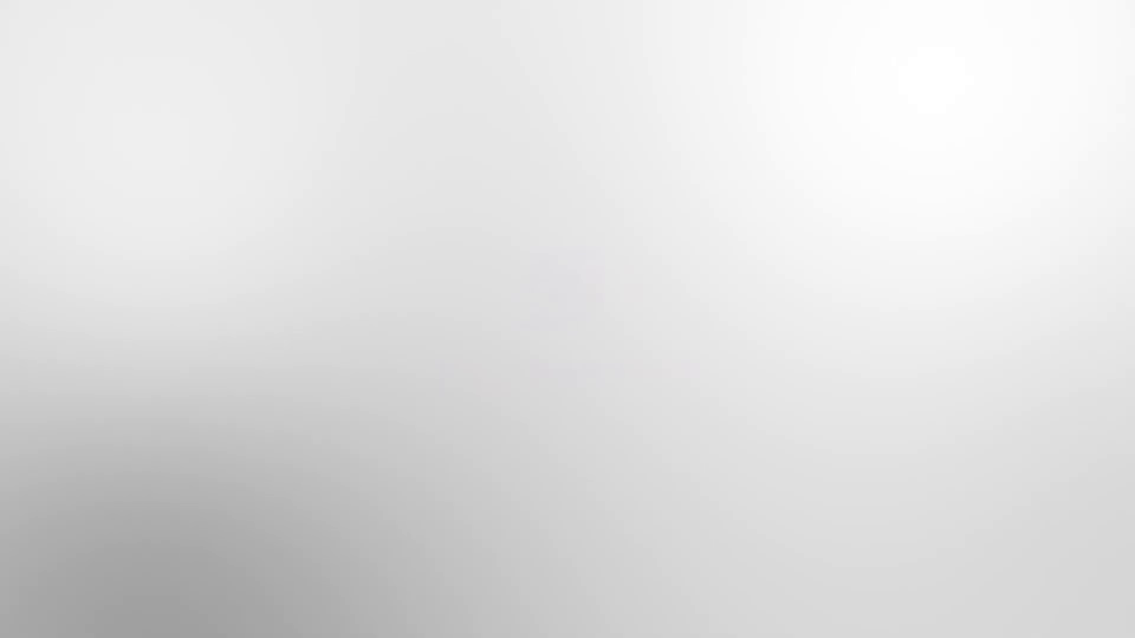